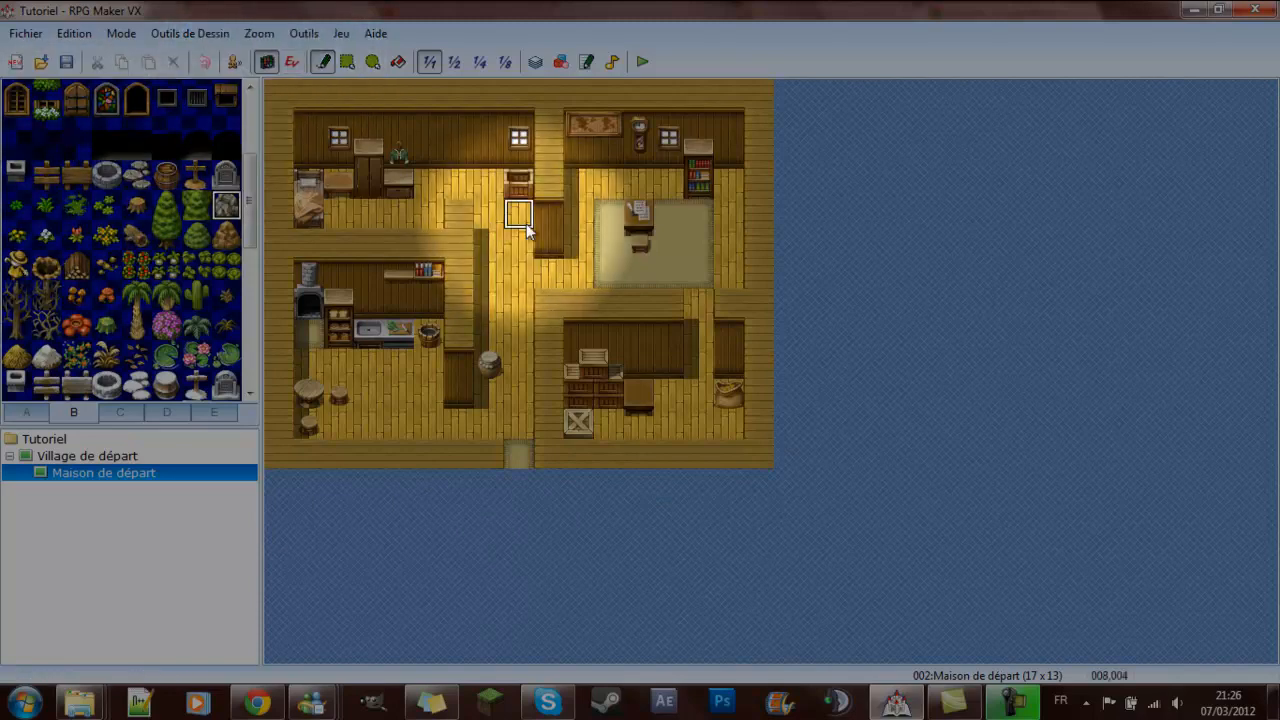
Switch the map editor to event mode
{"action": "left_click", "coordinate": [292, 63]}
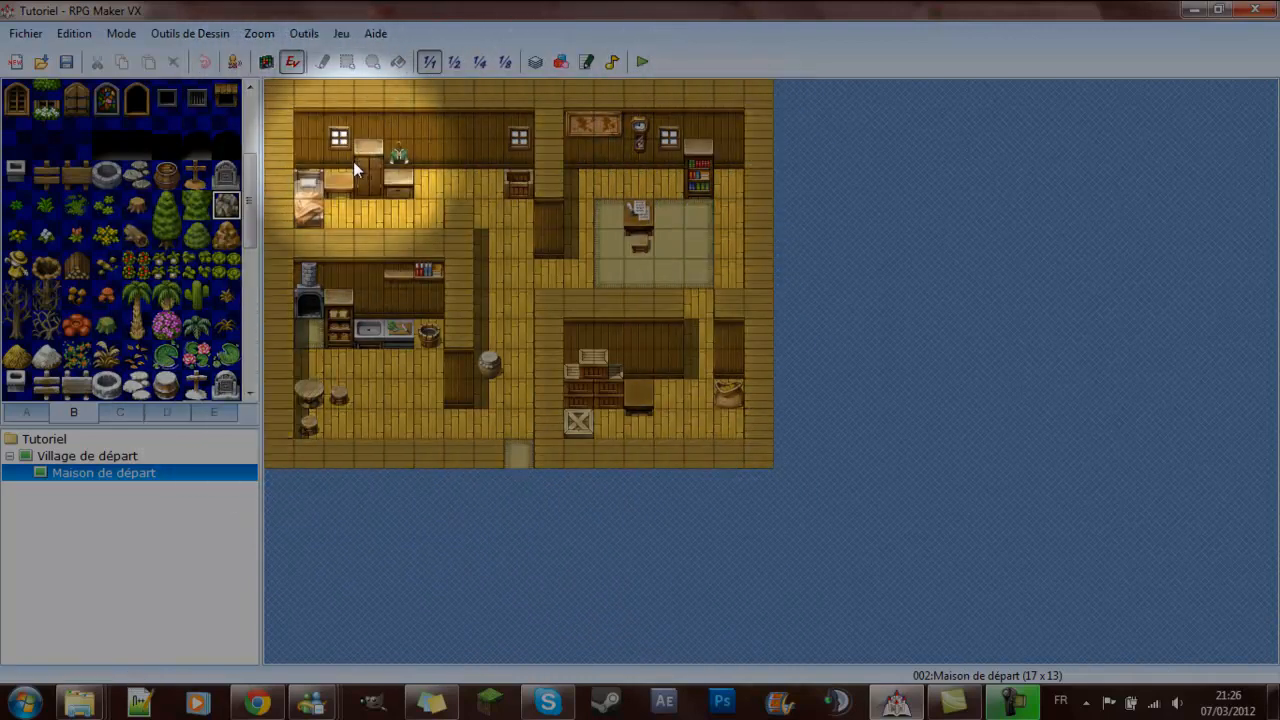
{"action": "left_click", "coordinate": [340, 183]}
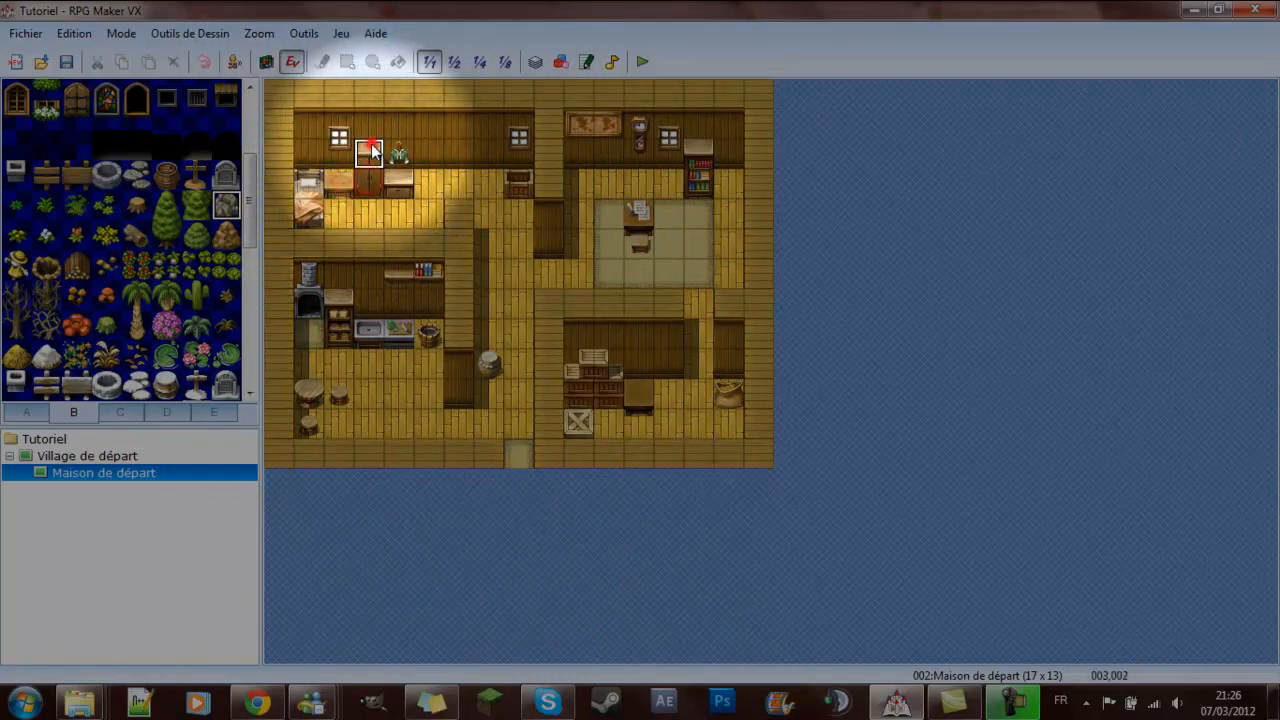
{"action": "left_click", "coordinate": [427, 122]}
{"action": "left_click", "coordinate": [431, 144]}
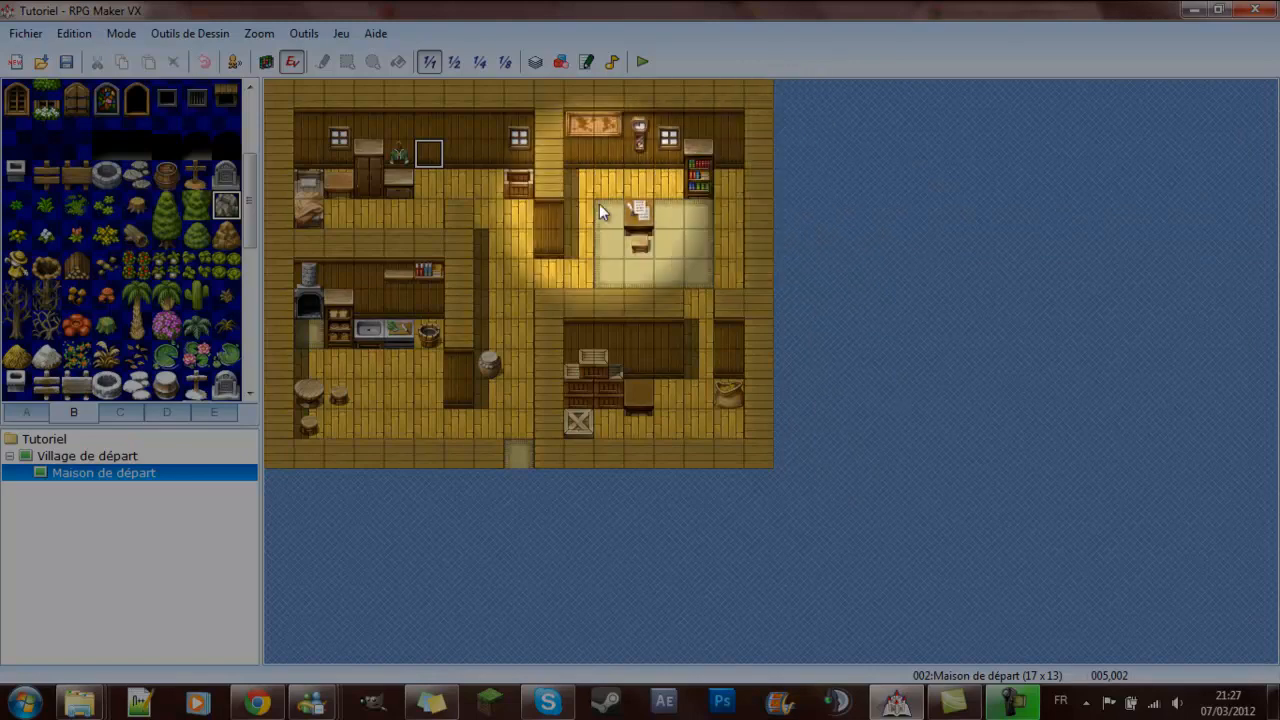
{"action": "left_click", "coordinate": [334, 205]}
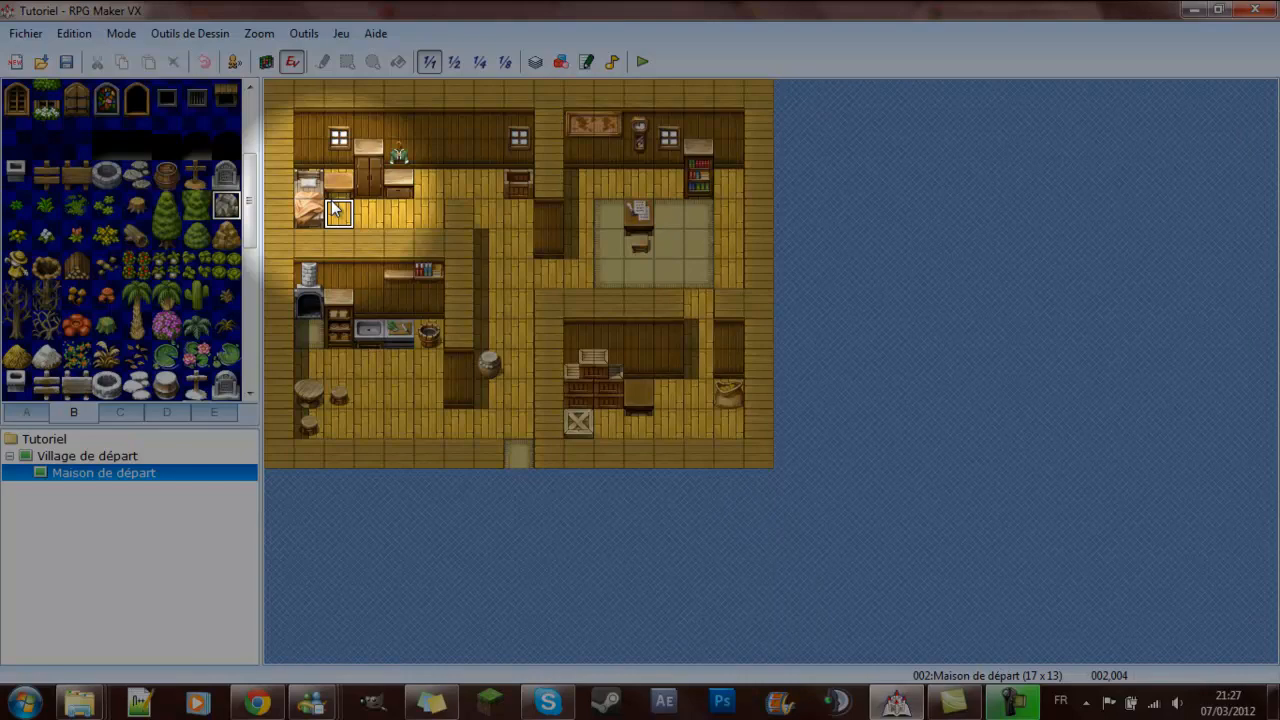
{"action": "left_click", "coordinate": [389, 216]}
{"action": "left_click", "coordinate": [420, 216]}
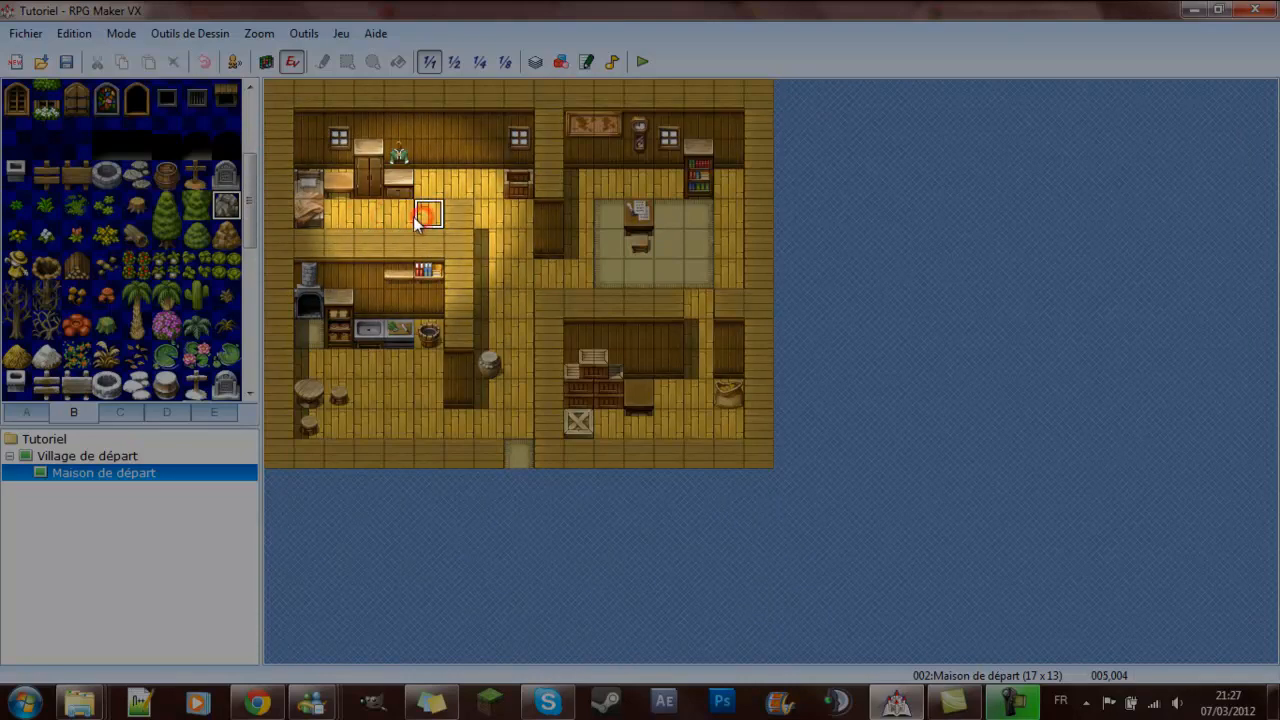
{"action": "left_click", "coordinate": [403, 217]}
{"action": "left_click", "coordinate": [335, 214]}
{"action": "left_click", "coordinate": [362, 215]}
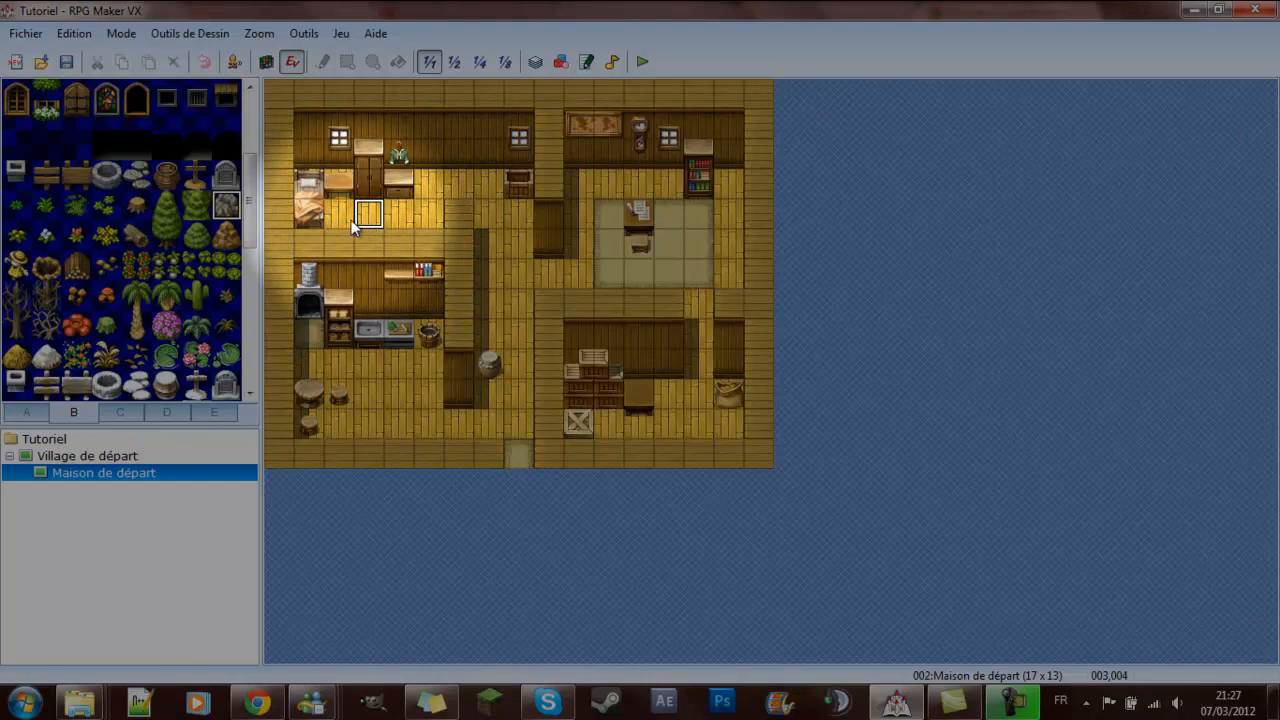
Set the party's (Équipe) starting position on the floor tile beside the bed in the bedroom
{"action": "left_click", "coordinate": [341, 217]}
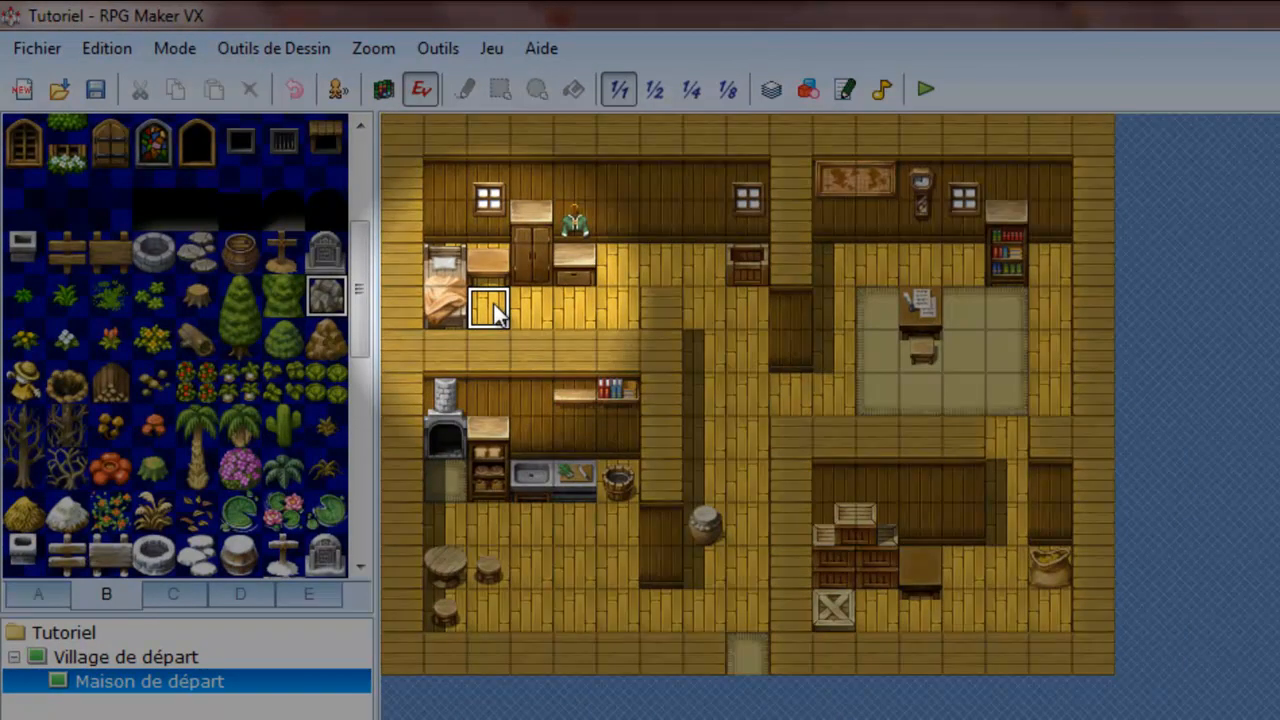
{"action": "right_click", "coordinate": [493, 309]}
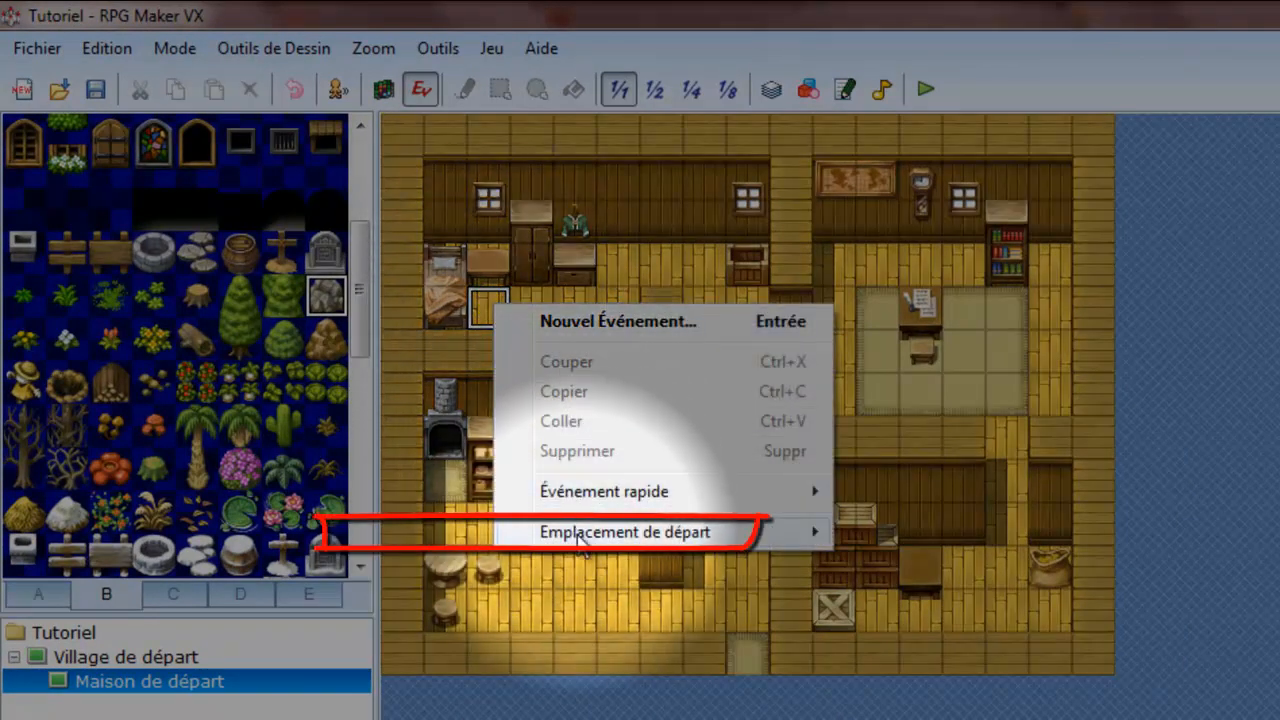
{"action": "mouse_move", "coordinate": [570, 531]}
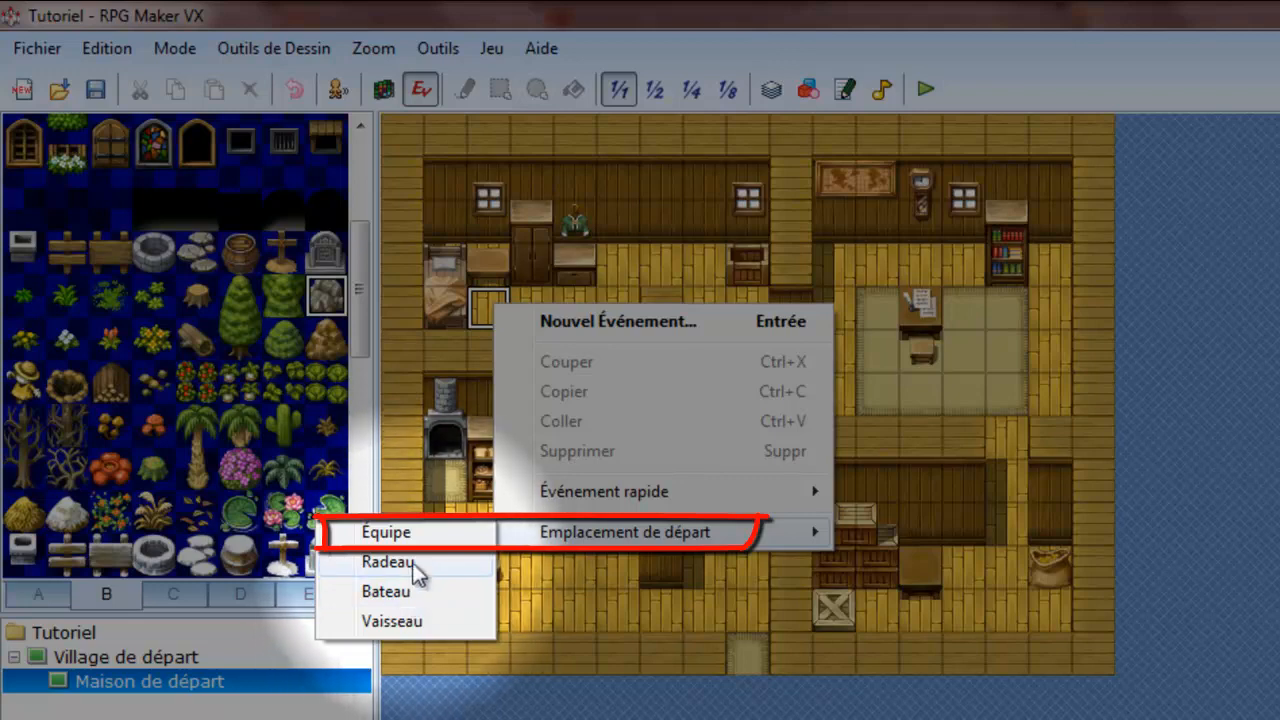
{"action": "left_click", "coordinate": [432, 531]}
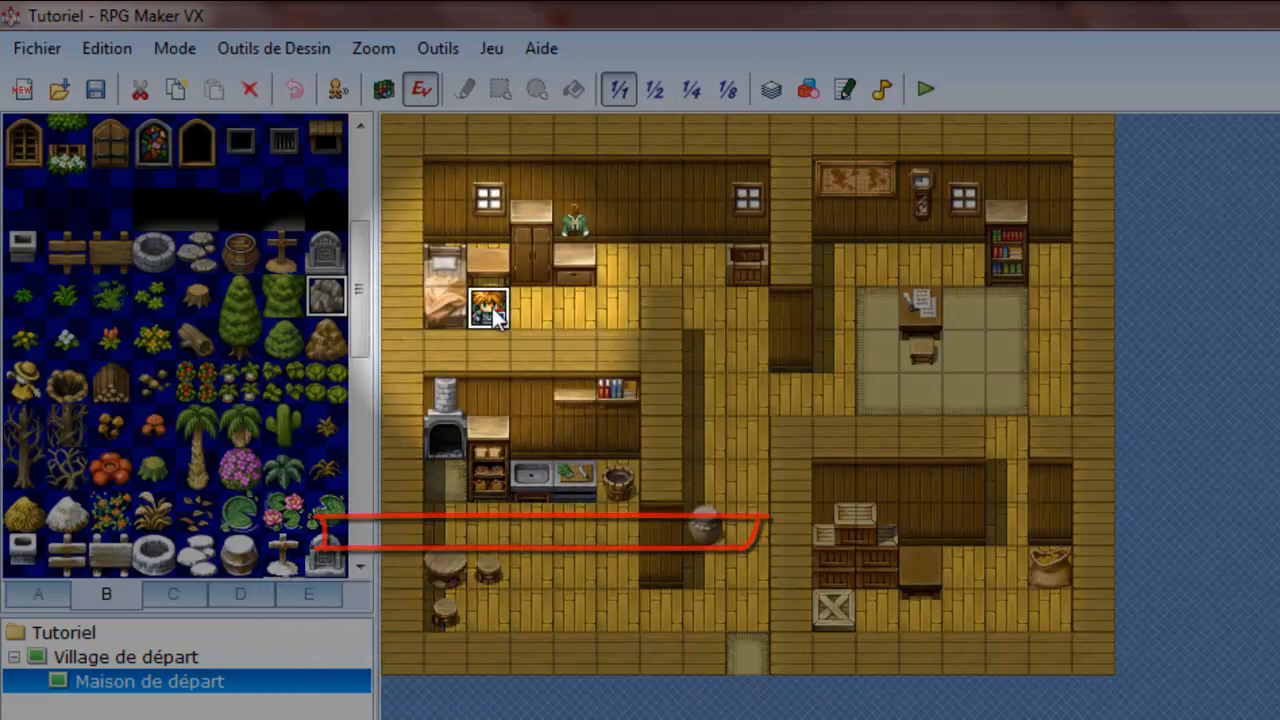
Save the project changes and playtest the game, walking the hero to the right and back before closing the test
{"action": "left_click", "coordinate": [923, 92]}
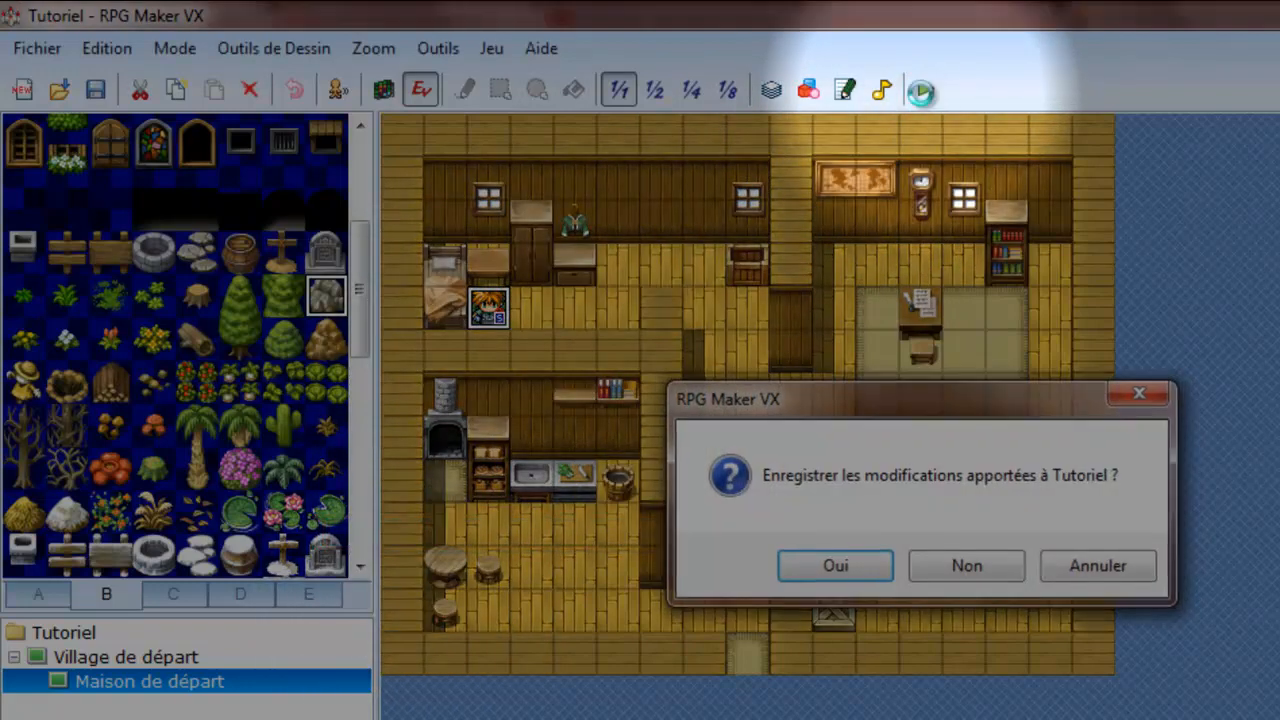
{"action": "key", "text": "Return"}
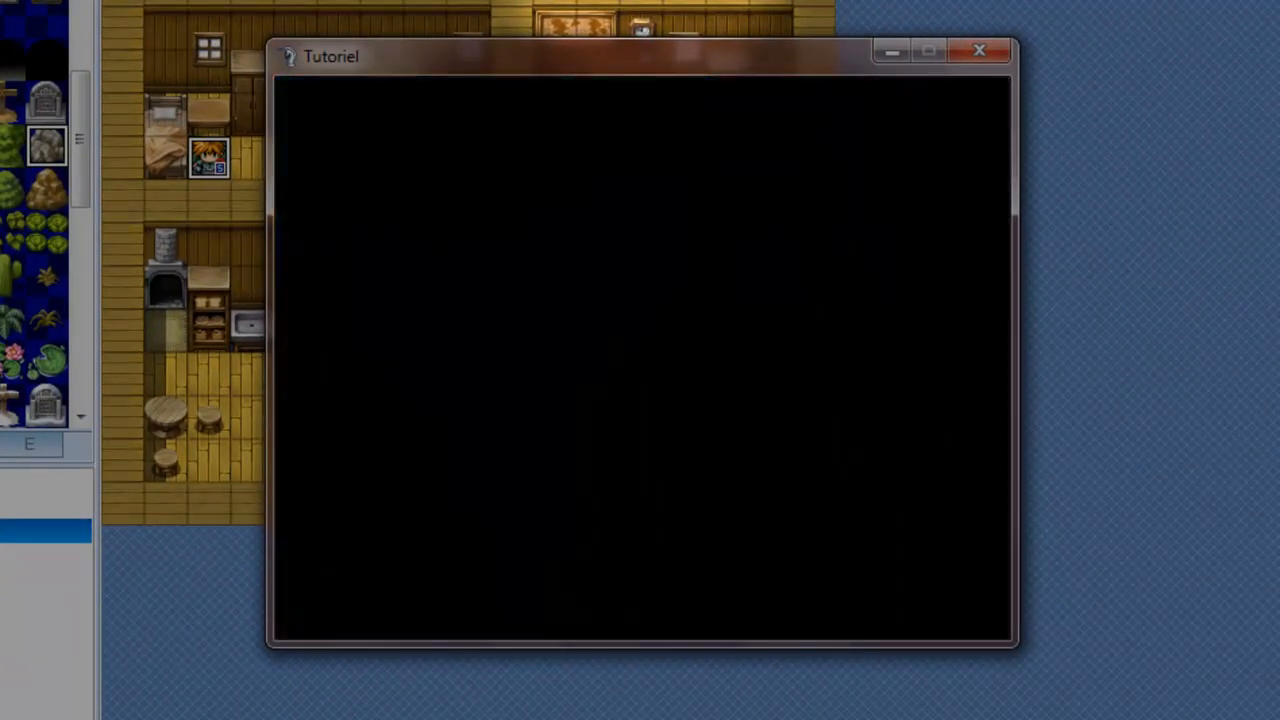
{"action": "key", "text": "Right"}
{"action": "key", "text": "Right"}
{"action": "key", "text": "Right"}
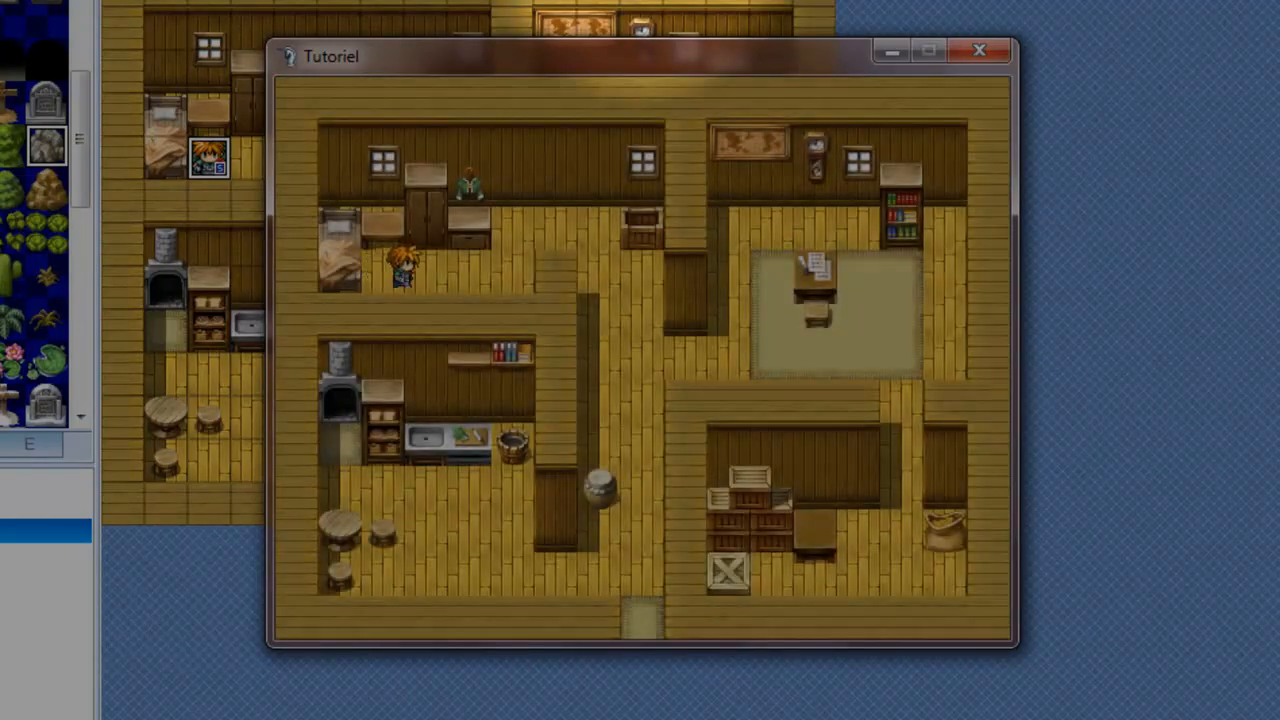
{"action": "key", "text": "Left"}
{"action": "key", "text": "Left"}
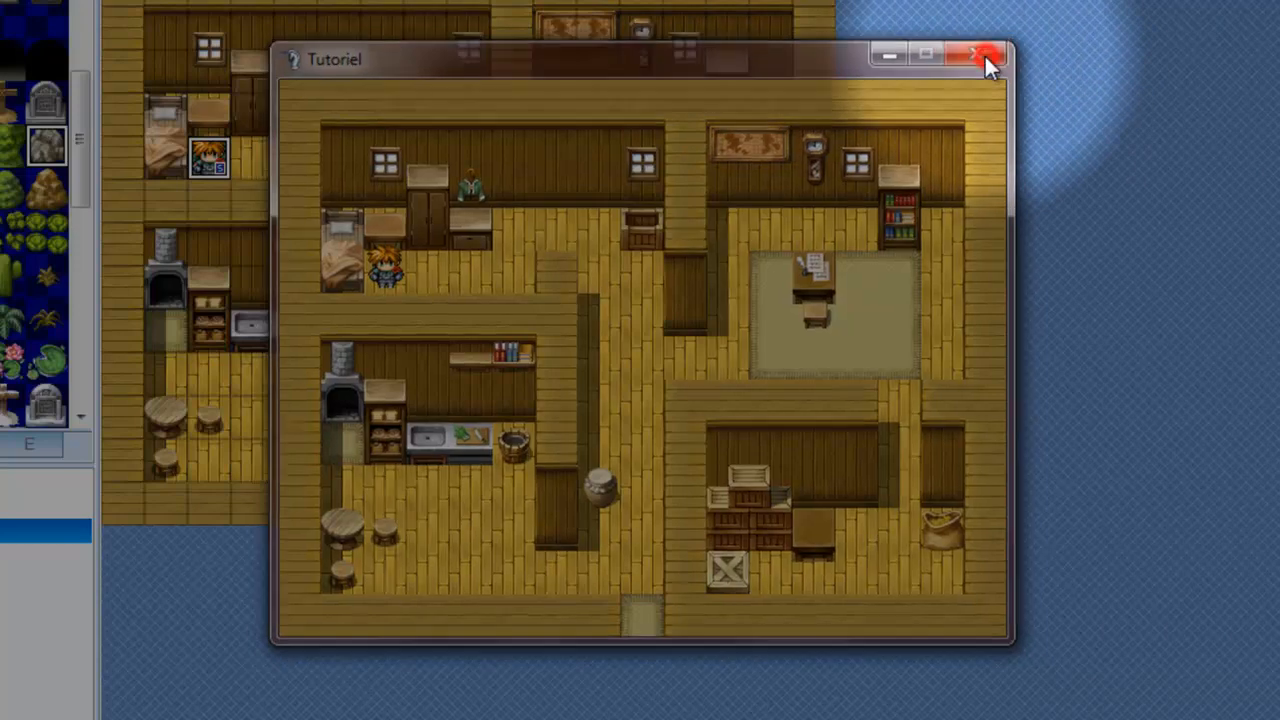
{"action": "left_click", "coordinate": [980, 51]}
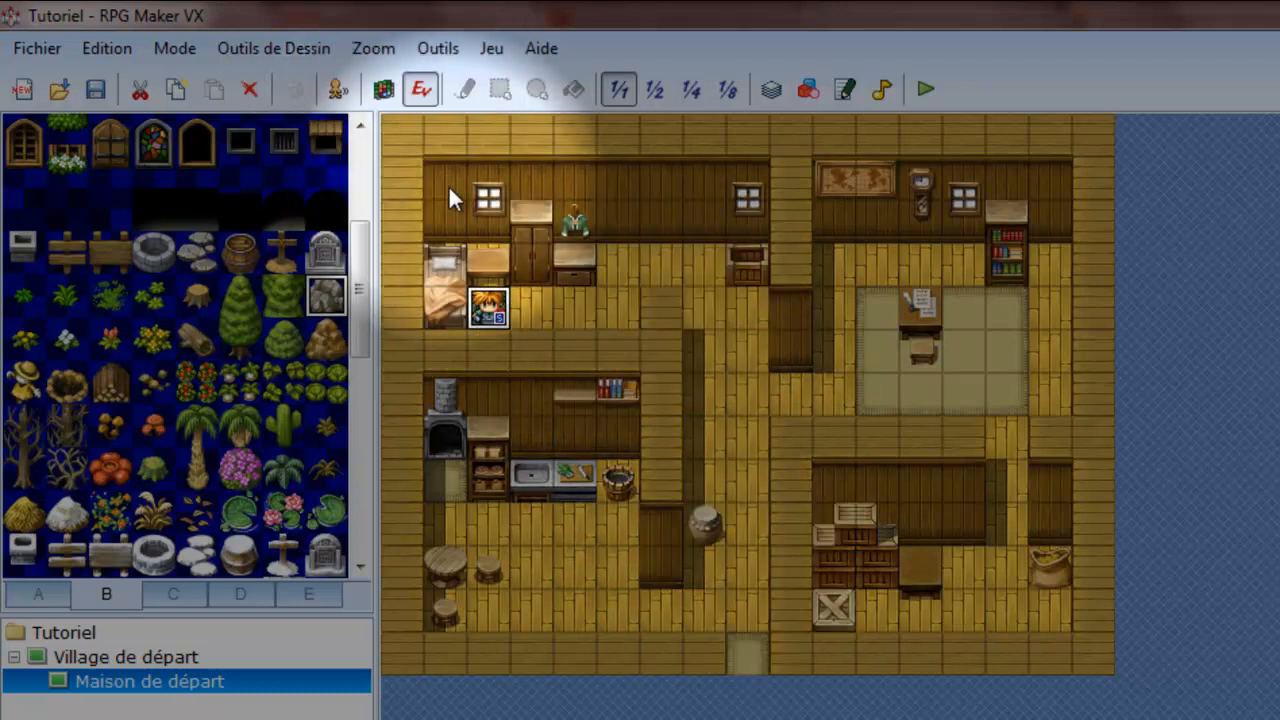
Create an event on the map's top-left corner tile with the Automatique trigger and name it Départ
{"action": "left_click", "coordinate": [405, 134]}
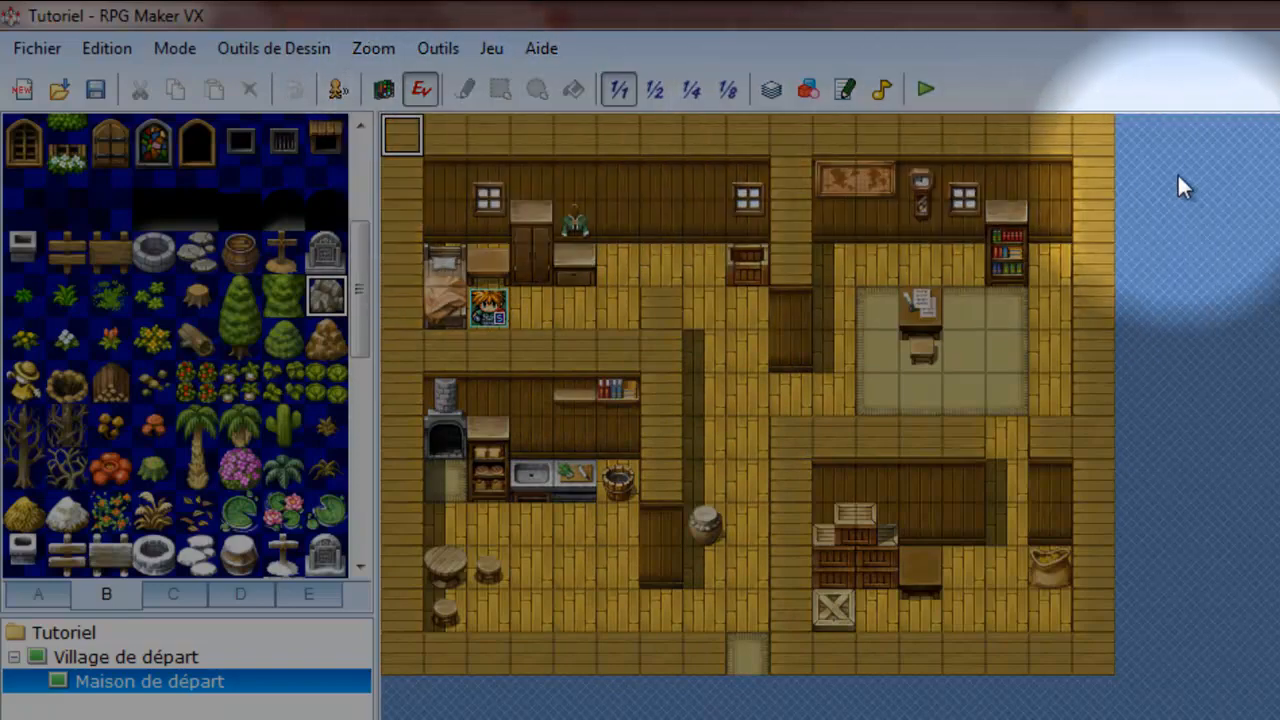
{"action": "double_click", "coordinate": [400, 133]}
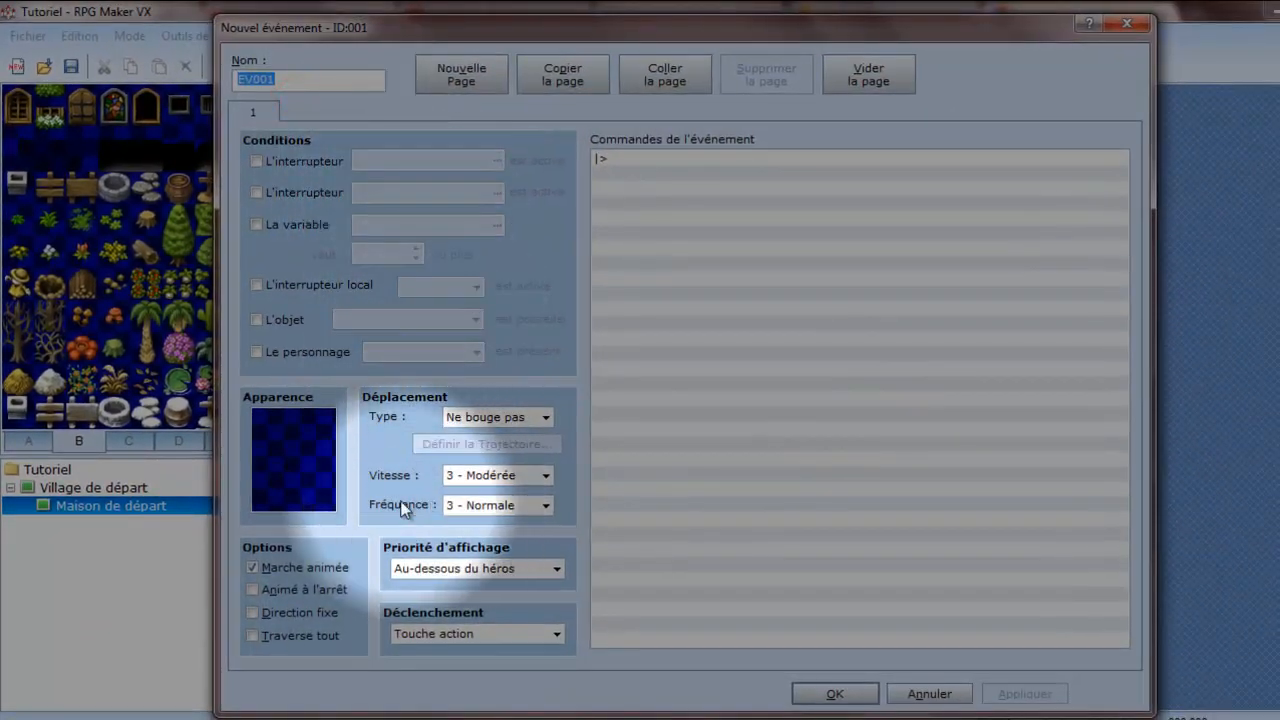
{"action": "left_click", "coordinate": [470, 634]}
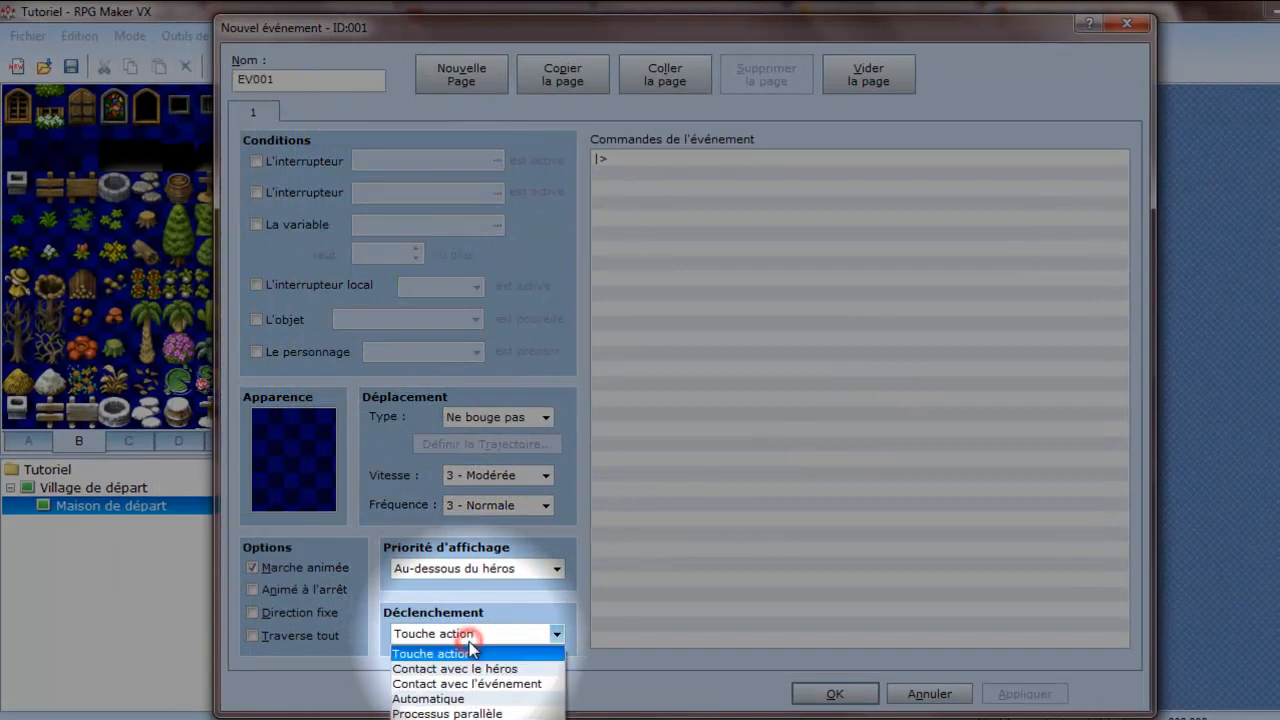
{"action": "left_click", "coordinate": [450, 698]}
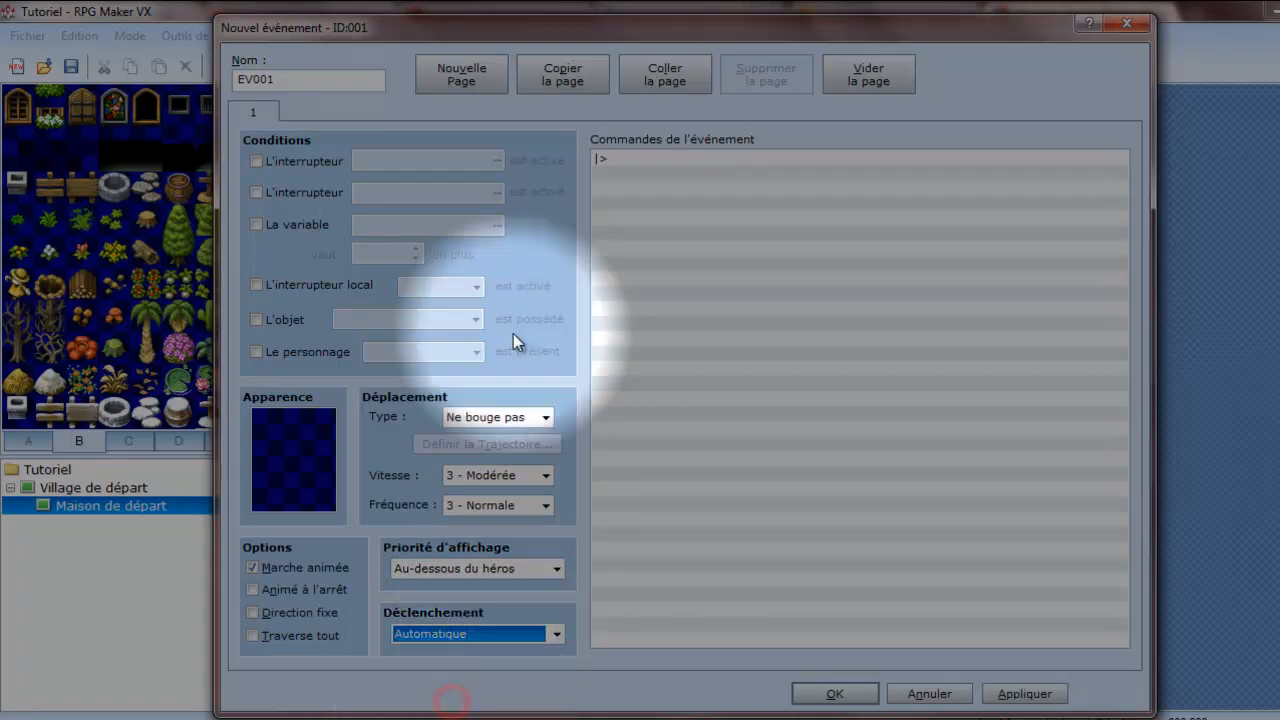
{"action": "left_click_drag", "start_coordinate": [519, 38], "coordinate": [561, 21]}
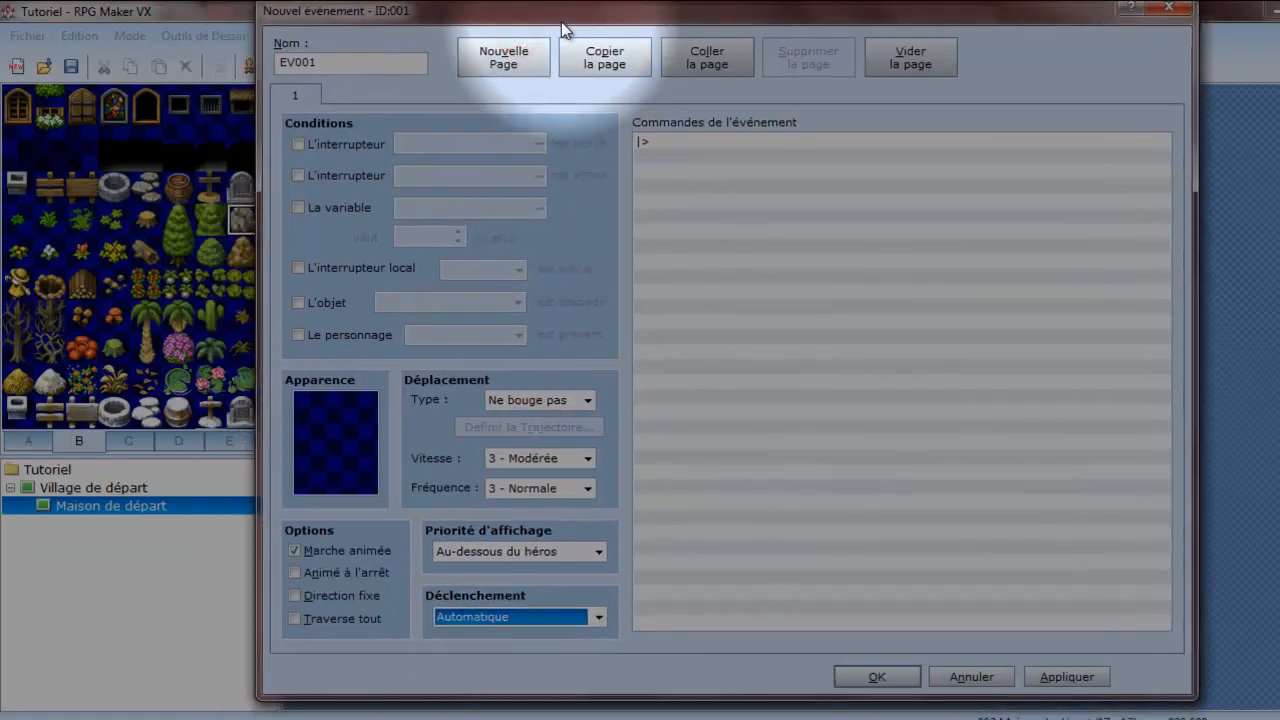
{"action": "double_click", "coordinate": [402, 60]}
{"action": "type", "text": "Dépr"}
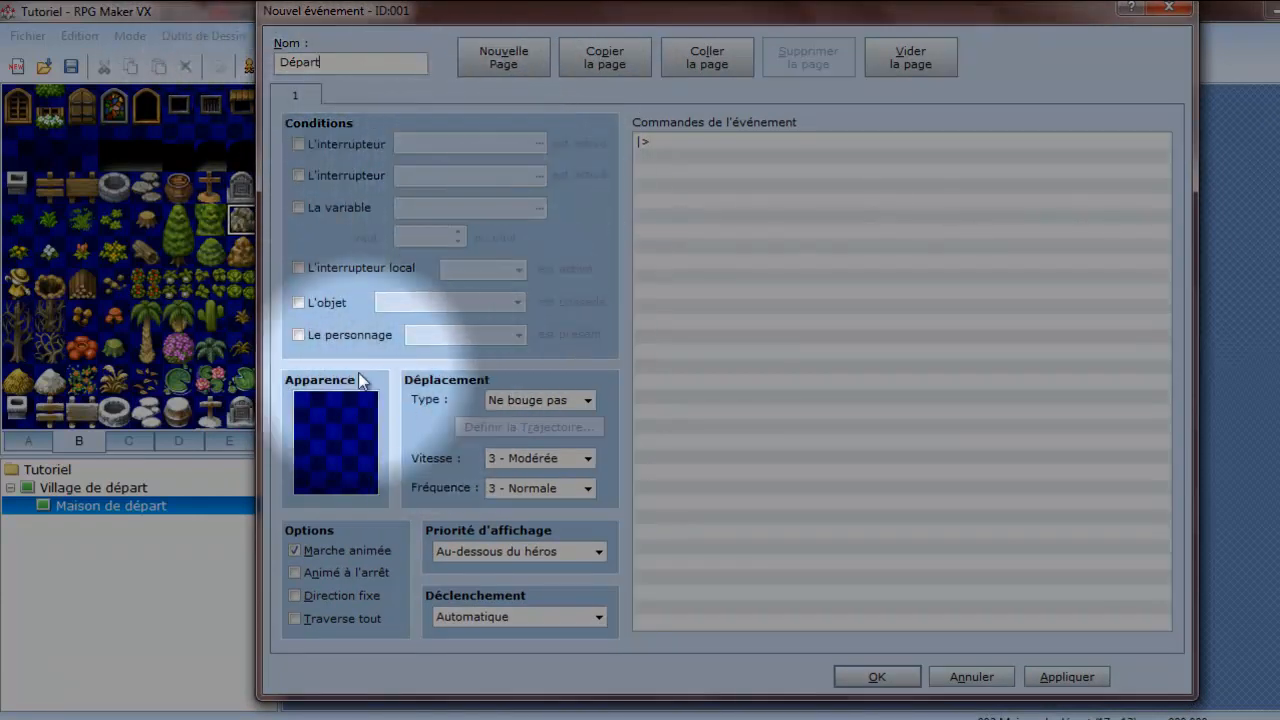
Start a message command (Afficher un message) for the event, using the first face of the Actor1 faceset
{"action": "double_click", "coordinate": [648, 142]}
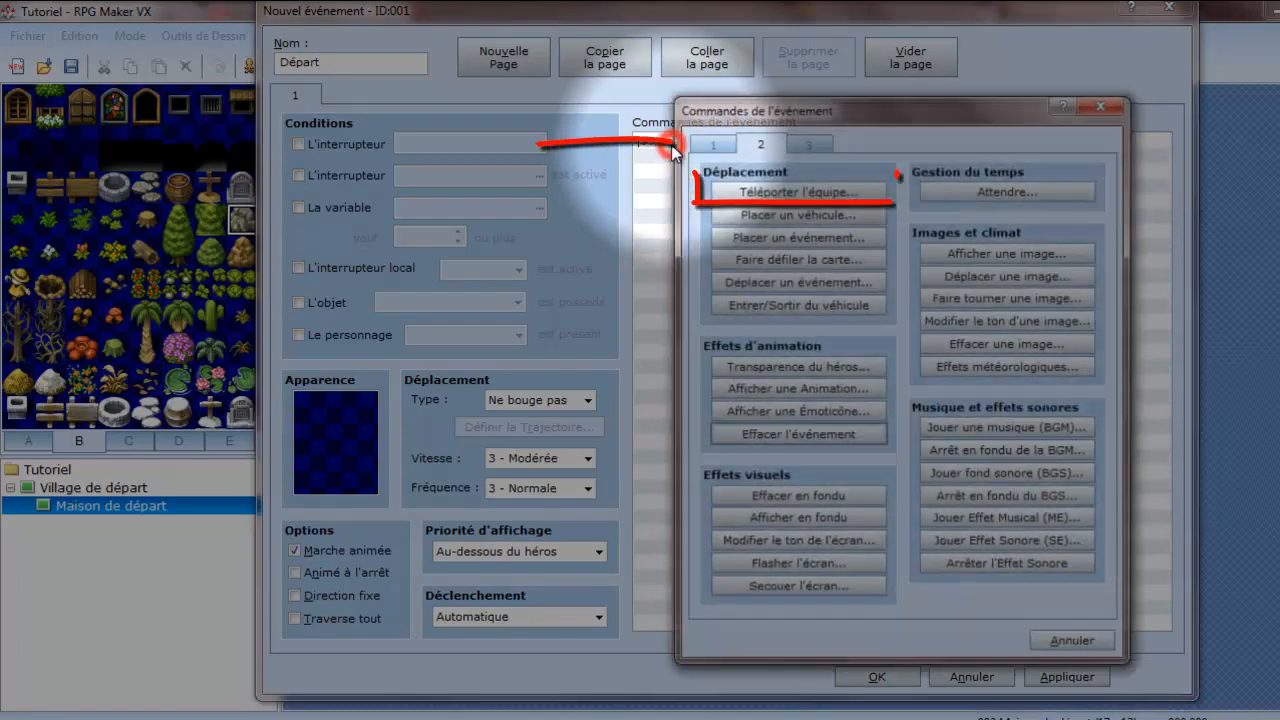
{"action": "left_click", "coordinate": [711, 143]}
{"action": "left_click", "coordinate": [760, 190]}
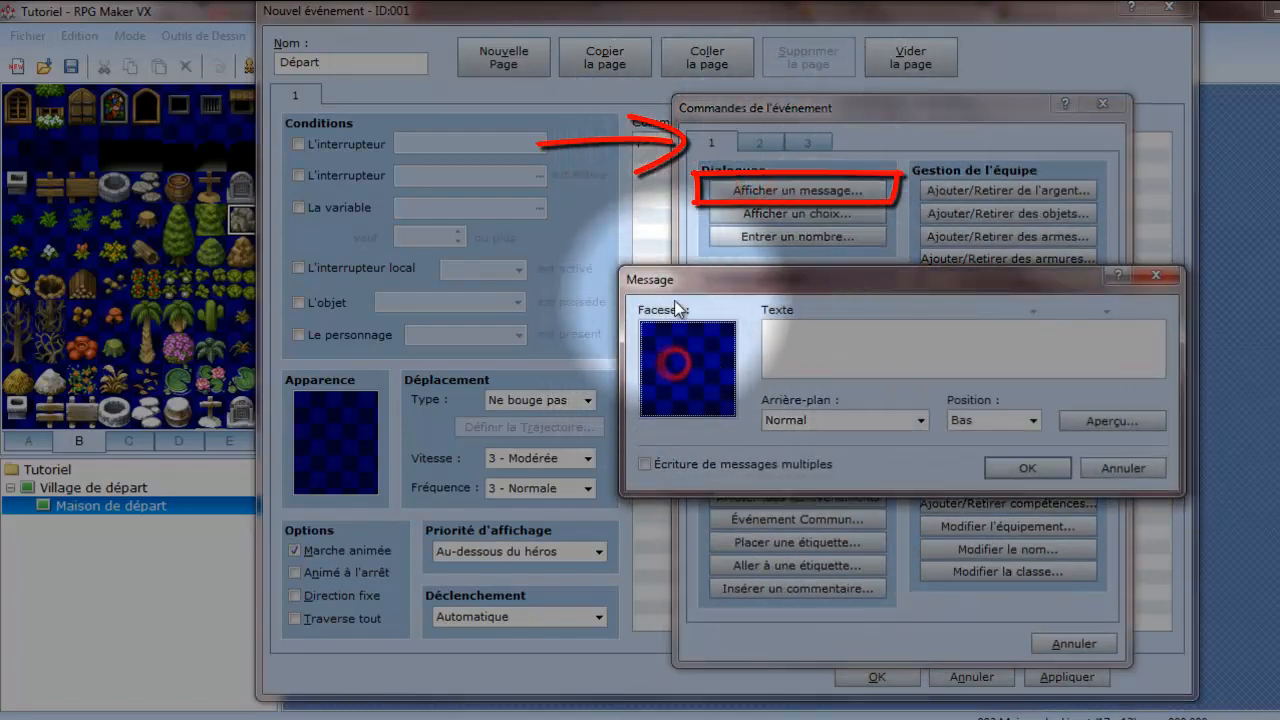
{"action": "left_click_drag", "start_coordinate": [714, 278], "coordinate": [666, 263]}
{"action": "double_click", "coordinate": [639, 295]}
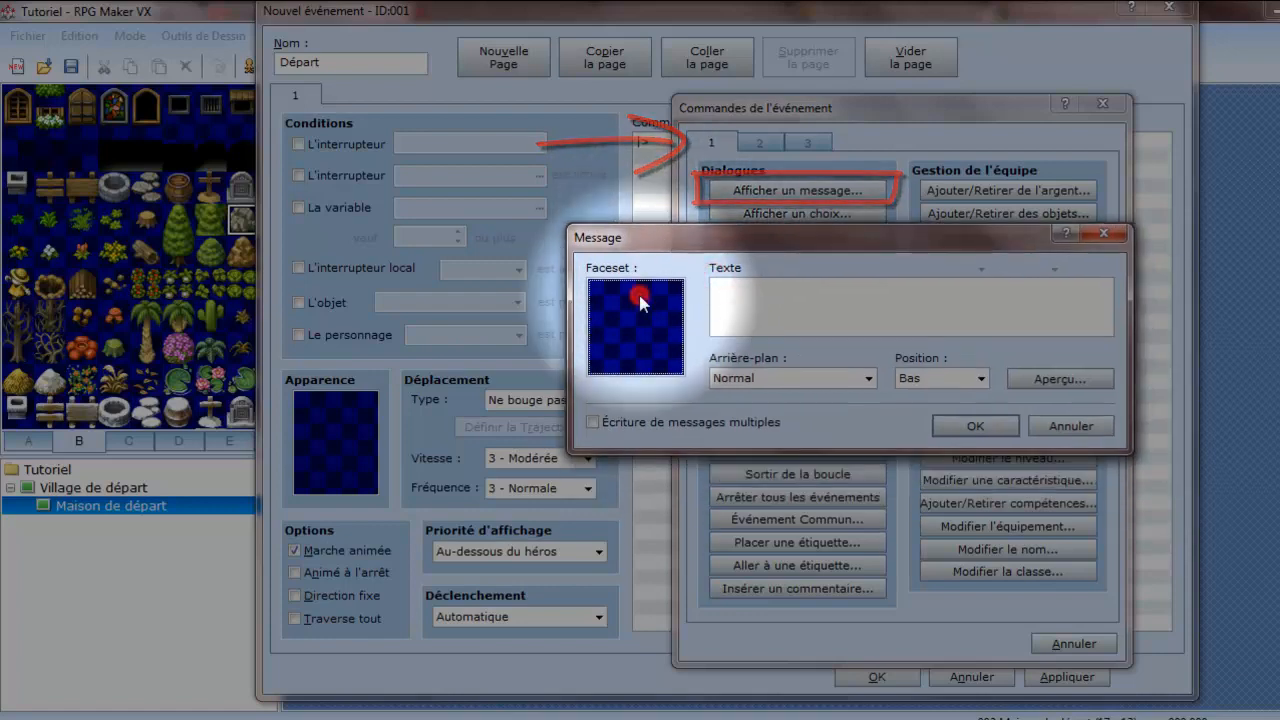
{"action": "left_click", "coordinate": [590, 180]}
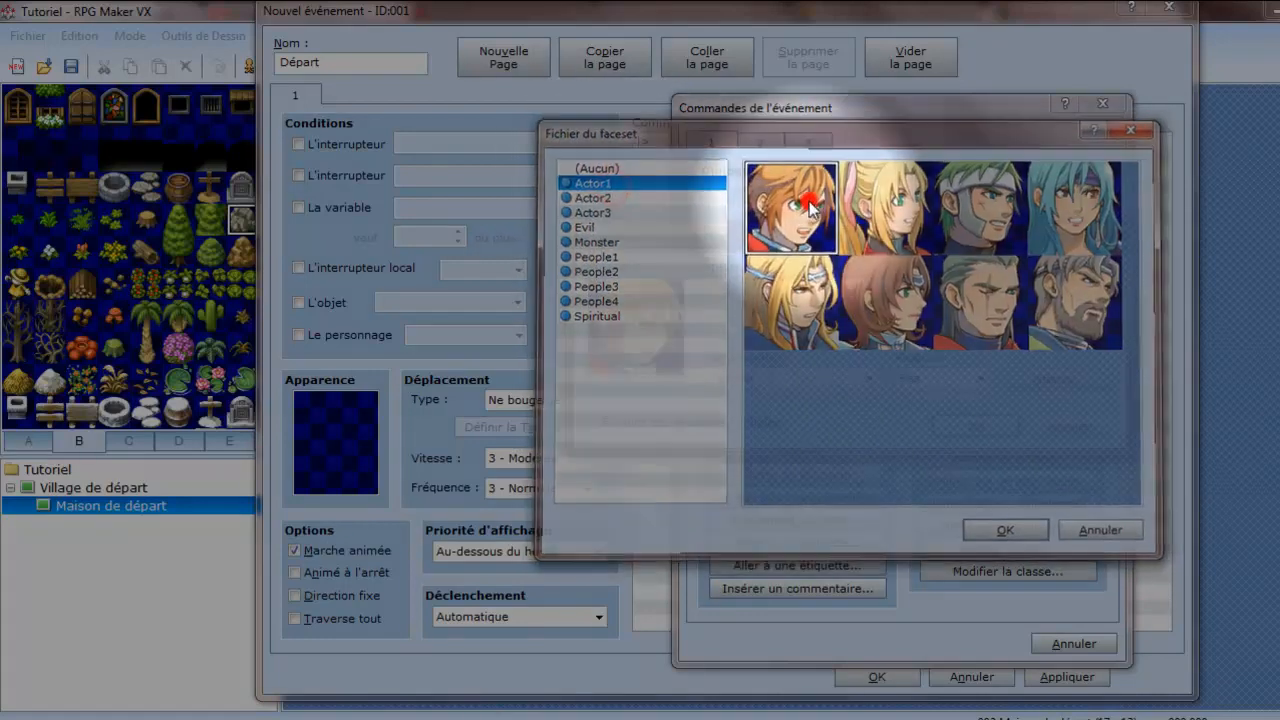
{"action": "double_click", "coordinate": [797, 214]}
Enter the message text "Ah!! Encore une journée qui s'annonce!" and preview it
{"action": "left_click", "coordinate": [775, 287]}
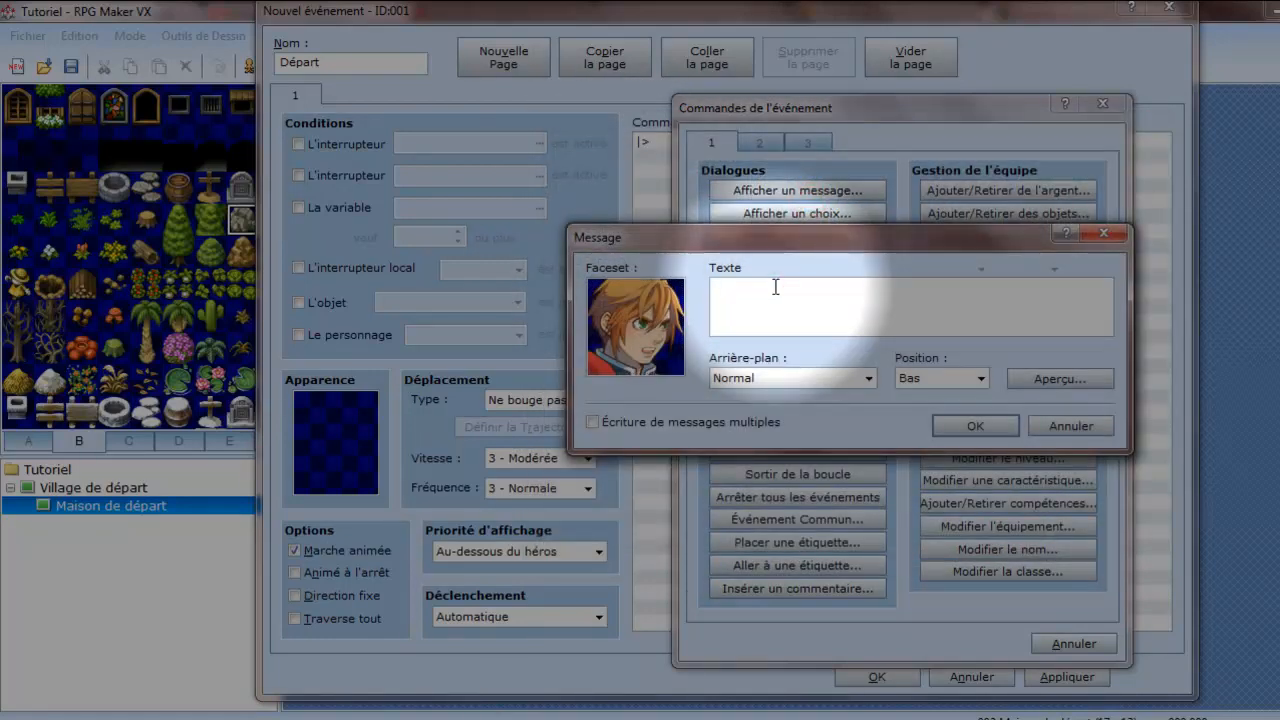
{"action": "type", "text": "Ah"}
{"action": "type", "text": "!! Encore une j"}
{"action": "type", "text": "hou"}
{"action": "key", "text": "BackSpace"}
{"action": "key", "text": "BackSpace"}
{"action": "key", "text": "BackSpace"}
{"action": "type", "text": "h"}
{"action": "key", "text": "BackSpace"}
{"action": "type", "text": "journée qui "}
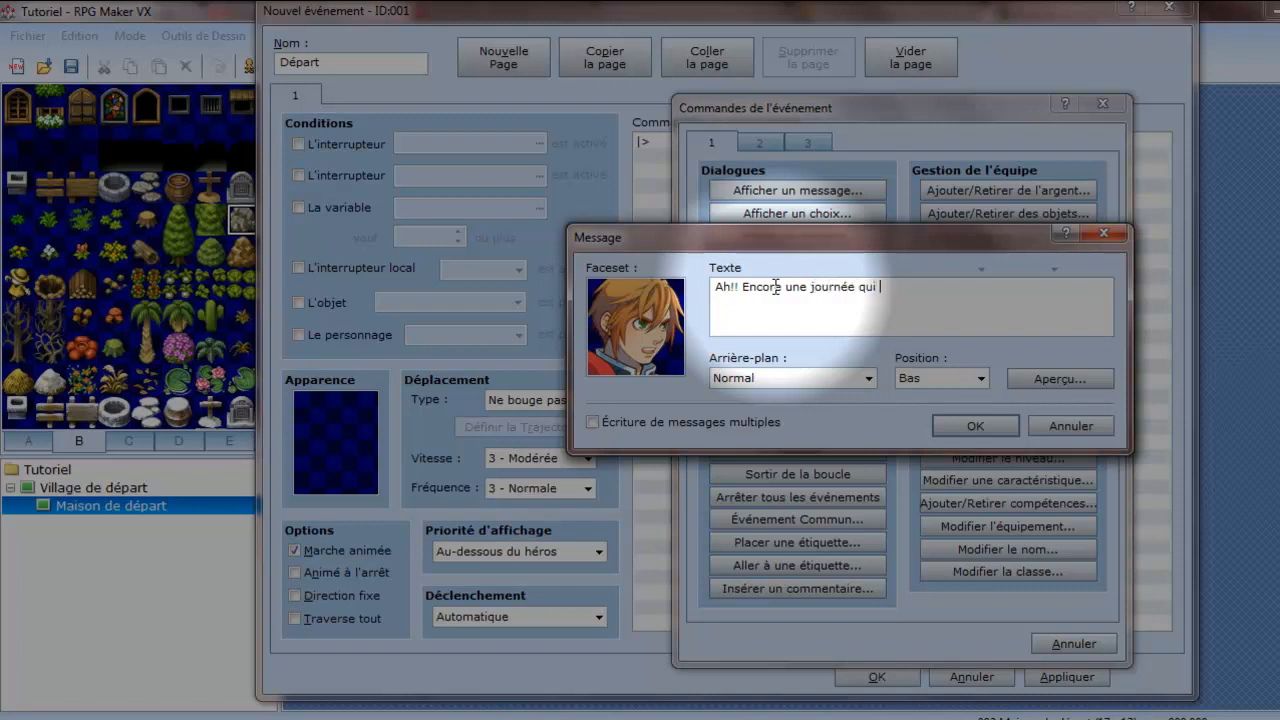
{"action": "type", "text": "s'annonce!"}
{"action": "left_click", "coordinate": [1058, 378]}
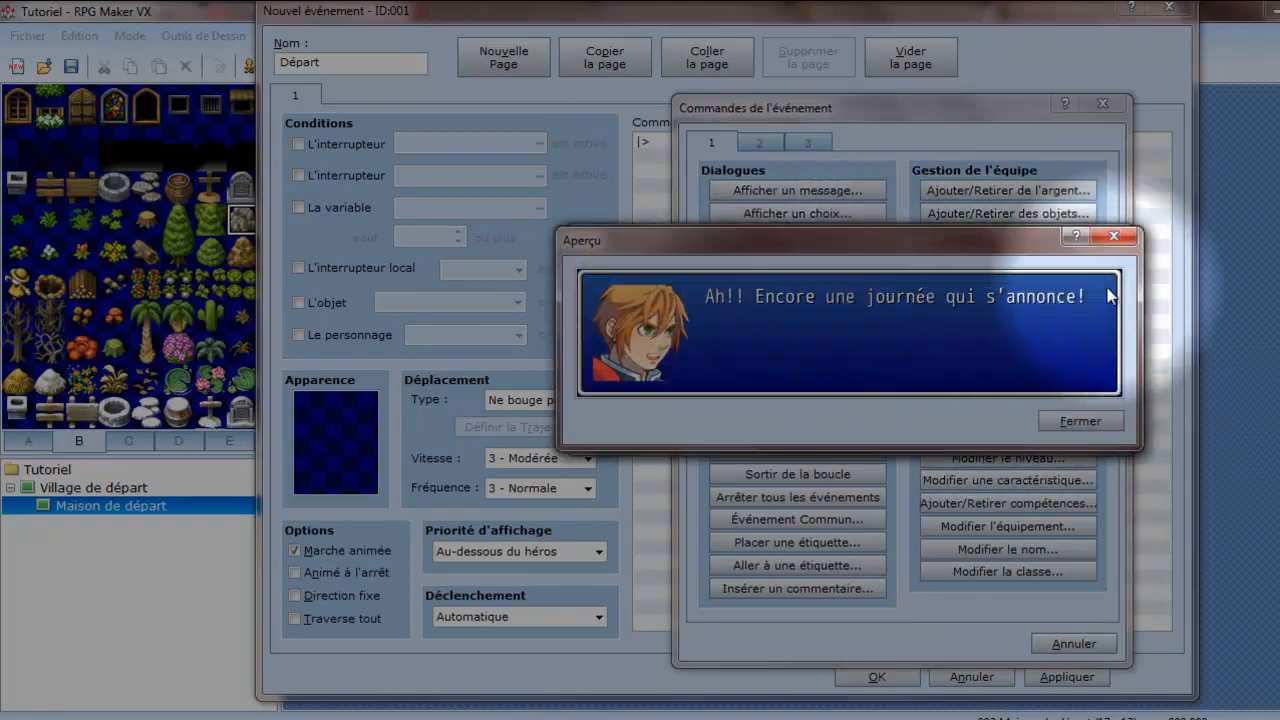
{"action": "left_click", "coordinate": [1072, 421]}
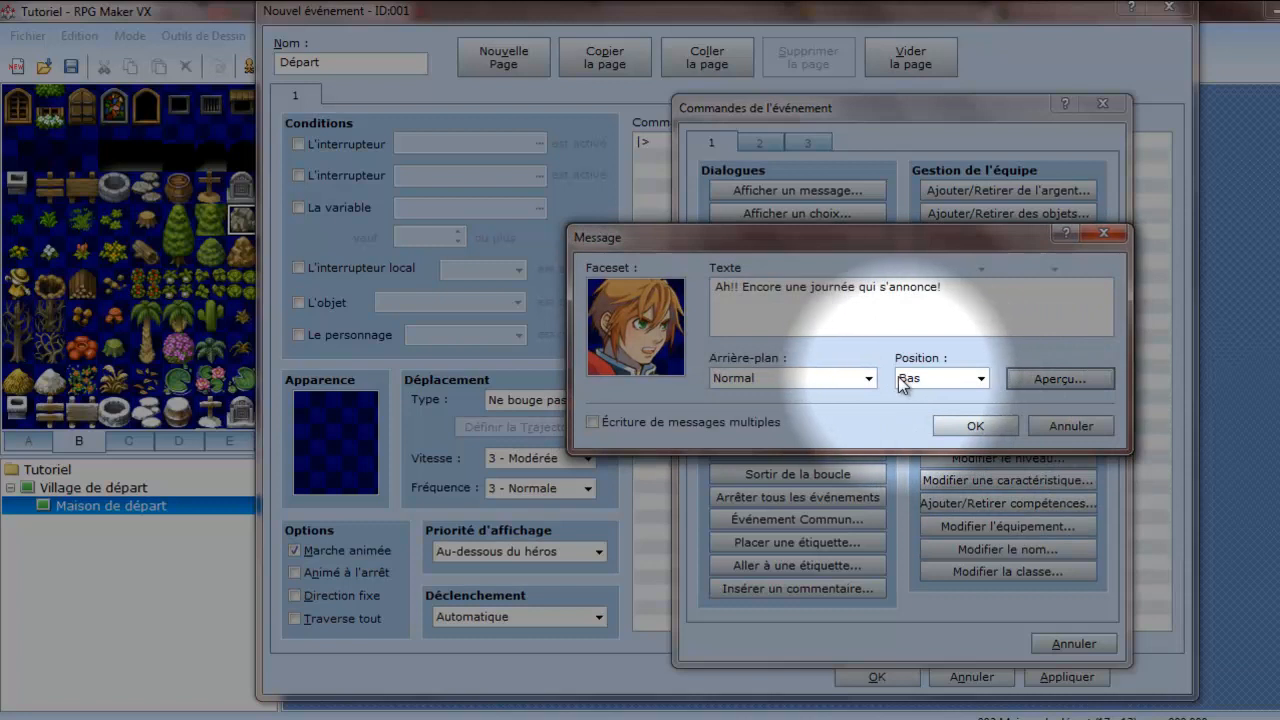
Preview the message with the Sombre background and return the background to Normal
{"action": "left_click", "coordinate": [868, 378]}
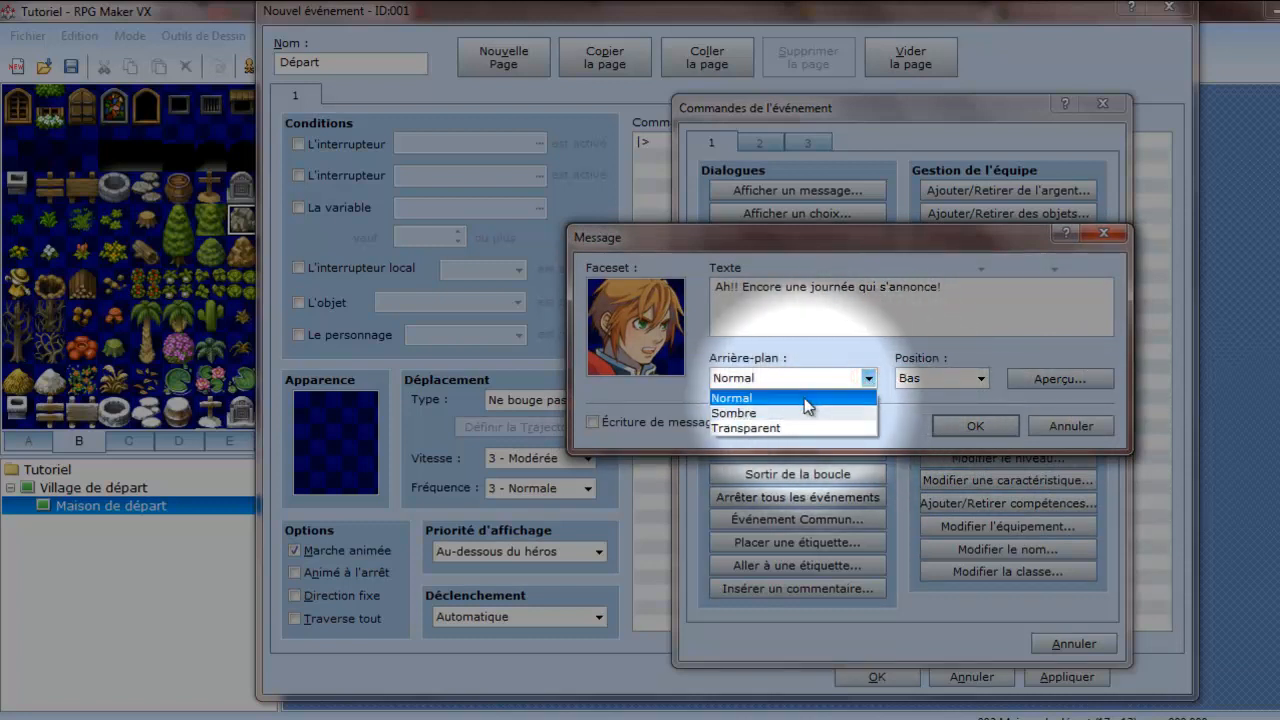
{"action": "left_click", "coordinate": [805, 413]}
{"action": "left_click", "coordinate": [1056, 378]}
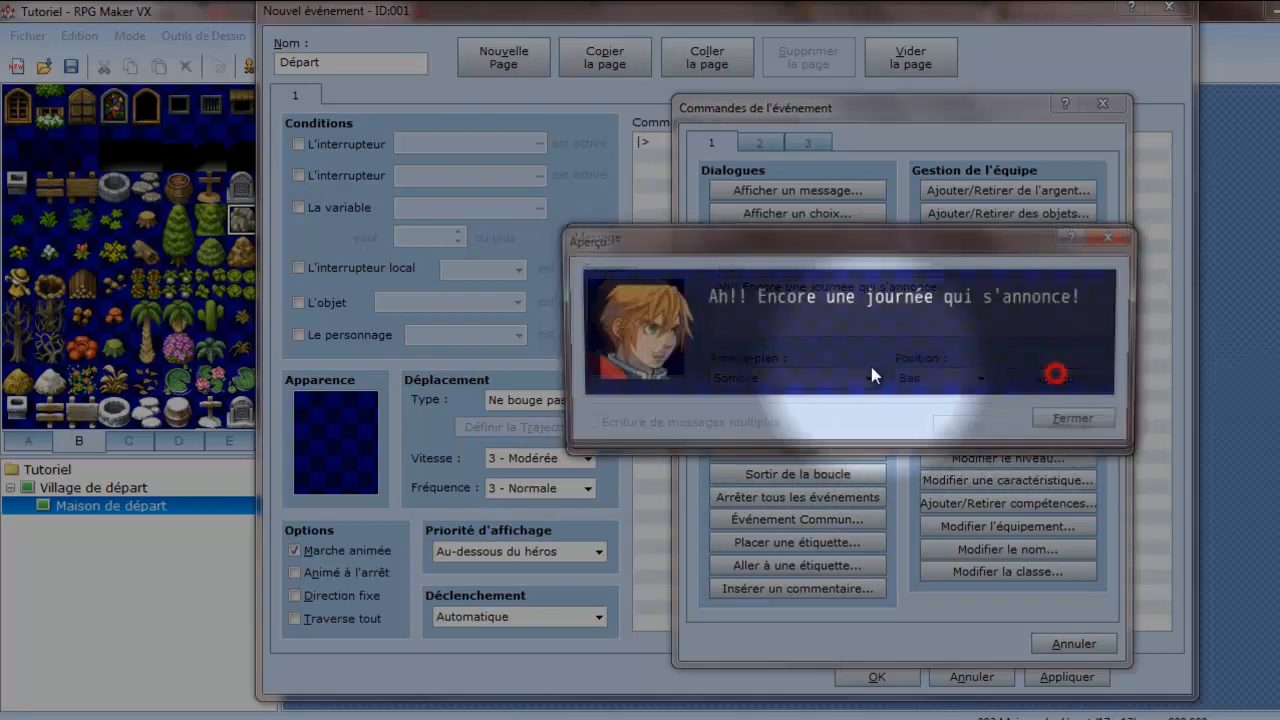
{"action": "left_click", "coordinate": [1108, 240]}
{"action": "left_click", "coordinate": [851, 378]}
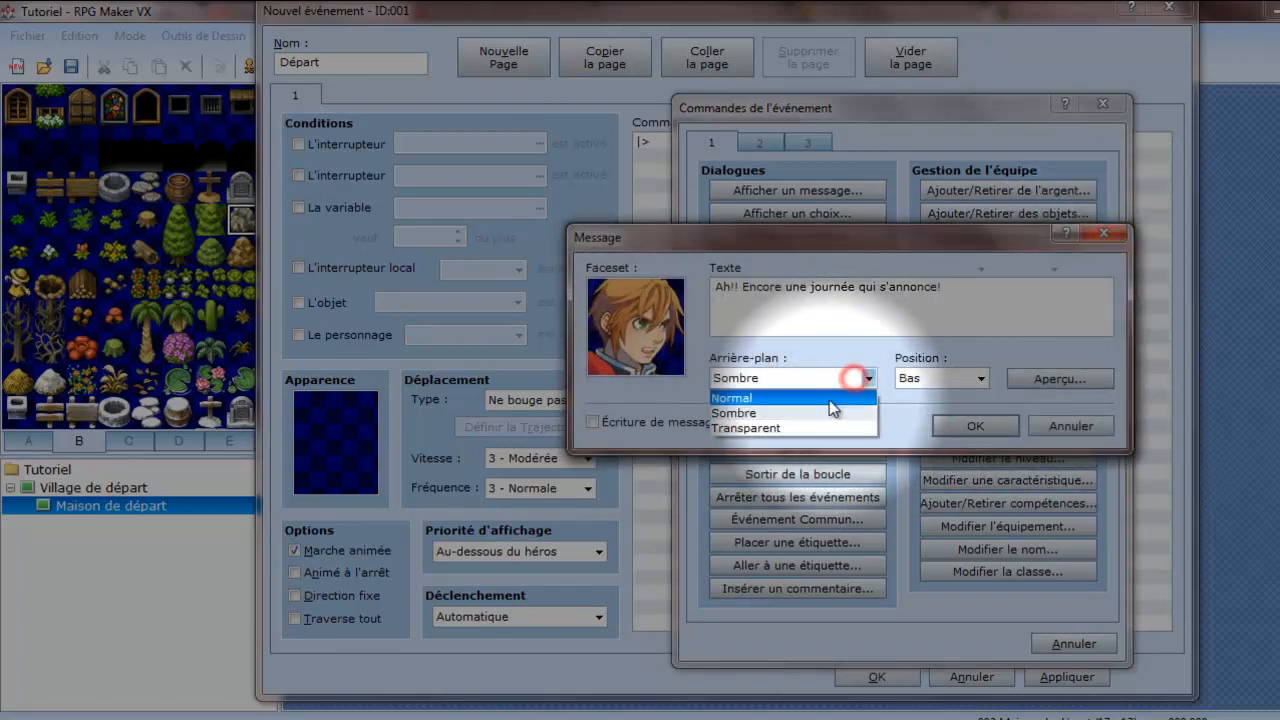
{"action": "left_click", "coordinate": [828, 399]}
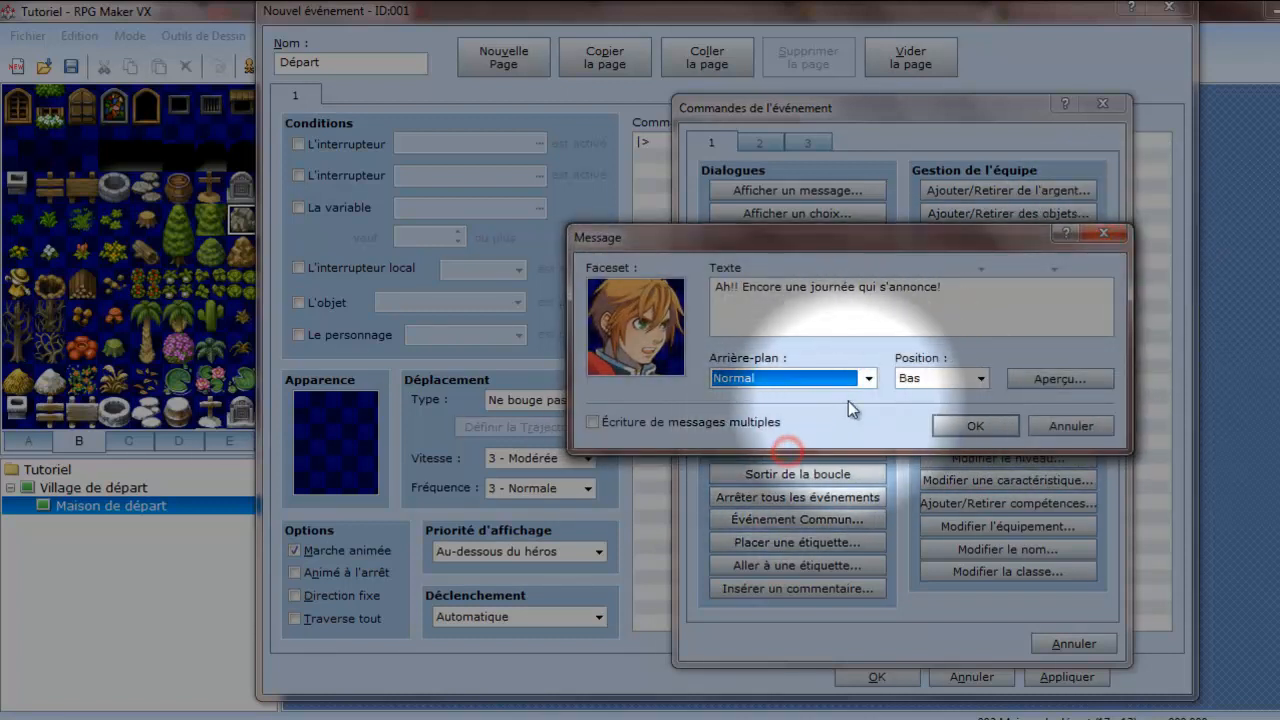
Keep the message position at Bas and add the message to the event's commands
{"action": "left_click", "coordinate": [908, 379]}
{"action": "left_click", "coordinate": [909, 379]}
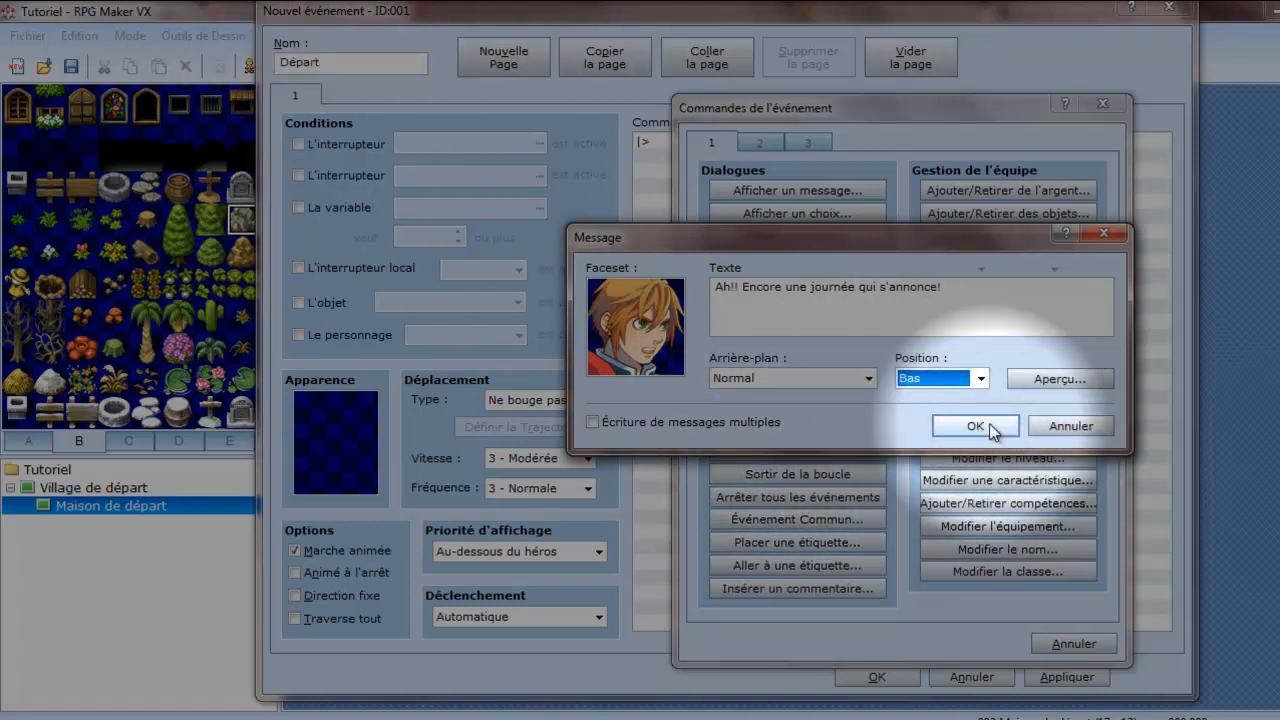
{"action": "left_click", "coordinate": [983, 423]}
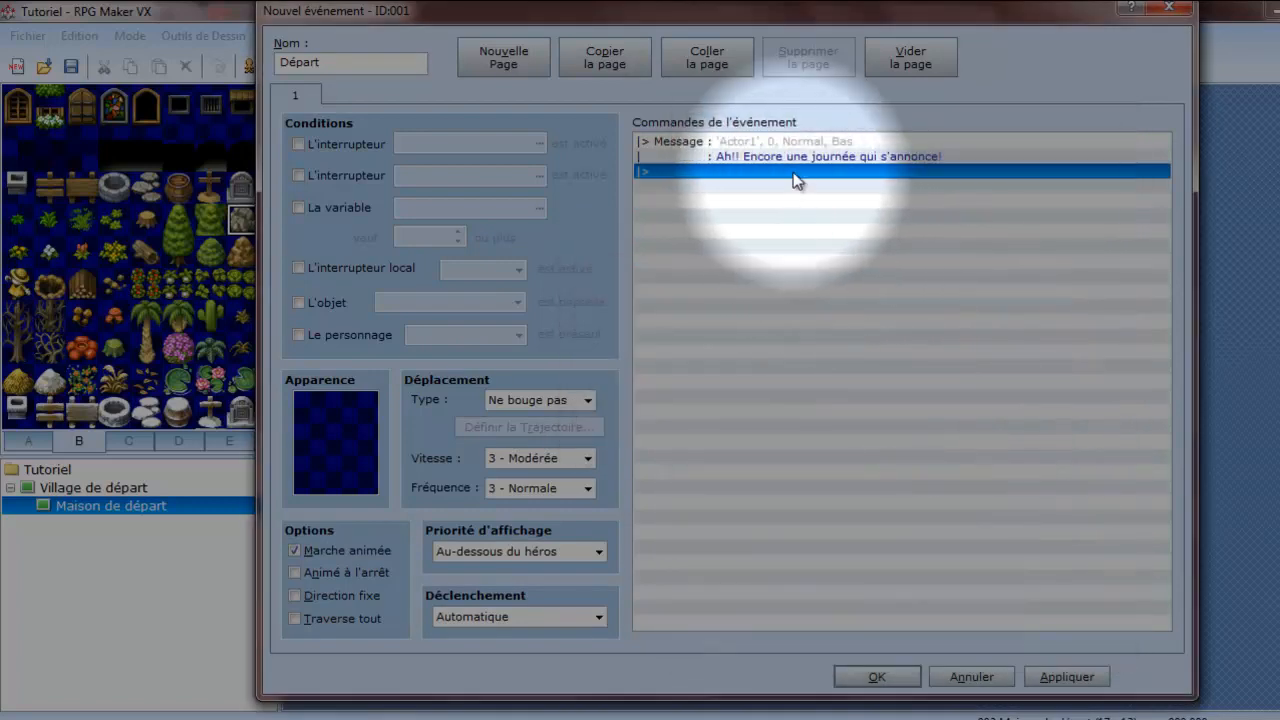
Add a Jouer Effet Sonore (SE) command after the message, playing the Knock sound
{"action": "double_click", "coordinate": [793, 172]}
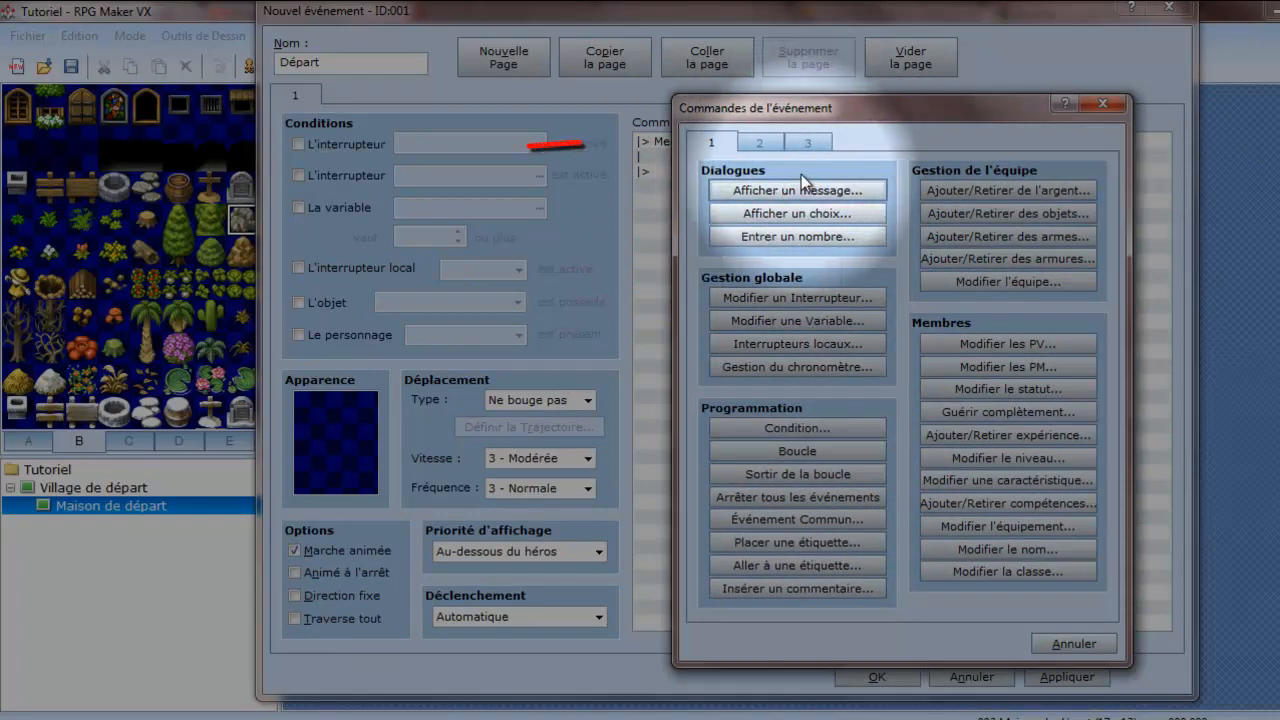
{"action": "left_click", "coordinate": [760, 143]}
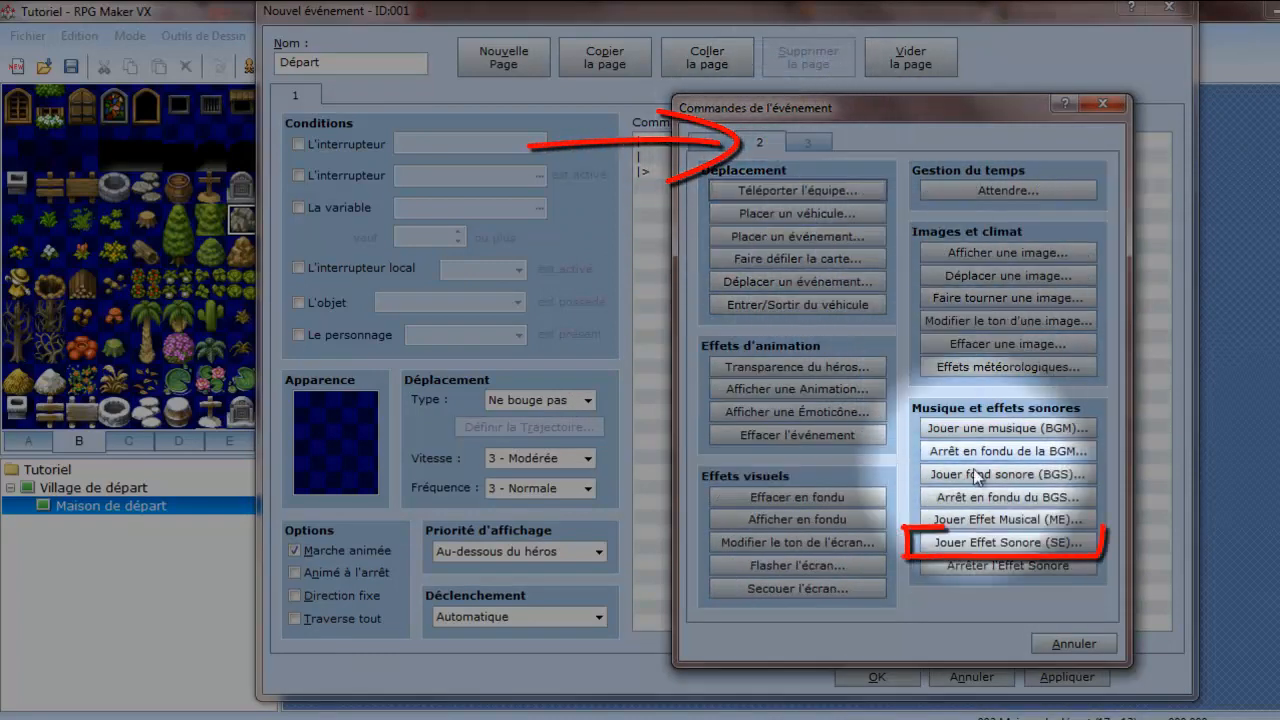
{"action": "left_click", "coordinate": [987, 543]}
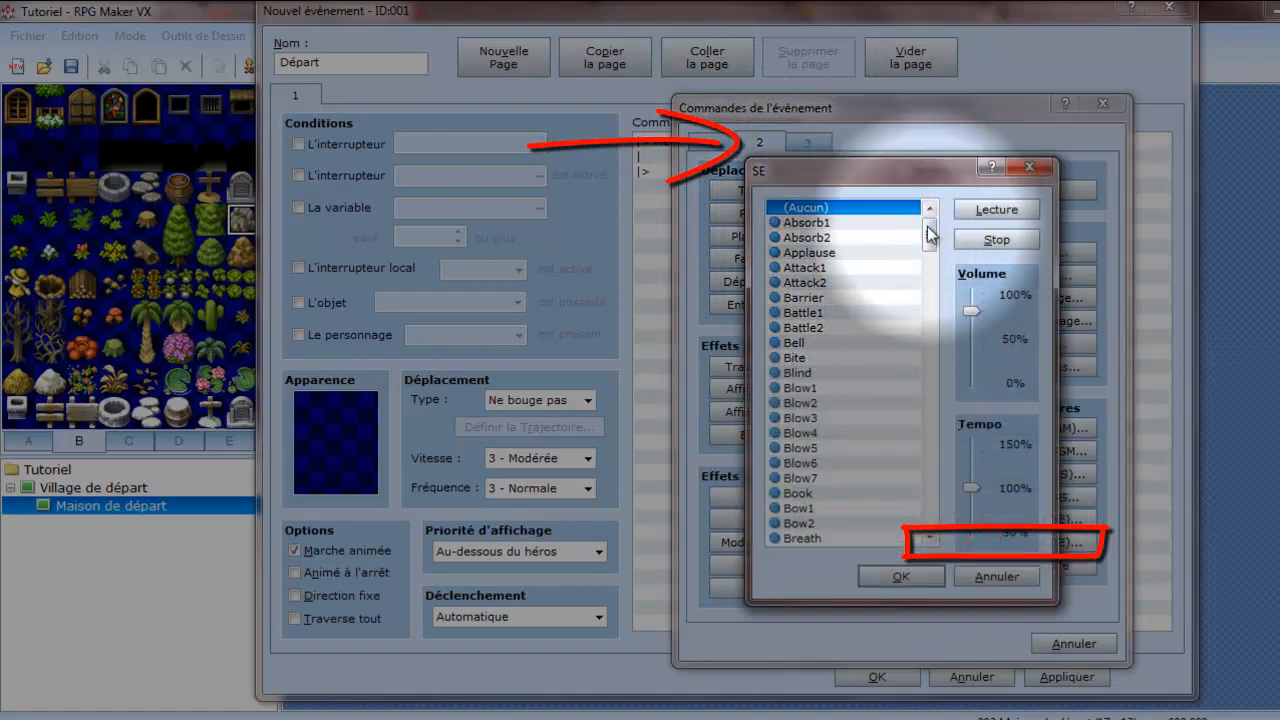
{"action": "left_click_drag", "start_coordinate": [930, 230], "coordinate": [929, 375]}
{"action": "left_click_drag", "start_coordinate": [928, 400], "coordinate": [927, 392]}
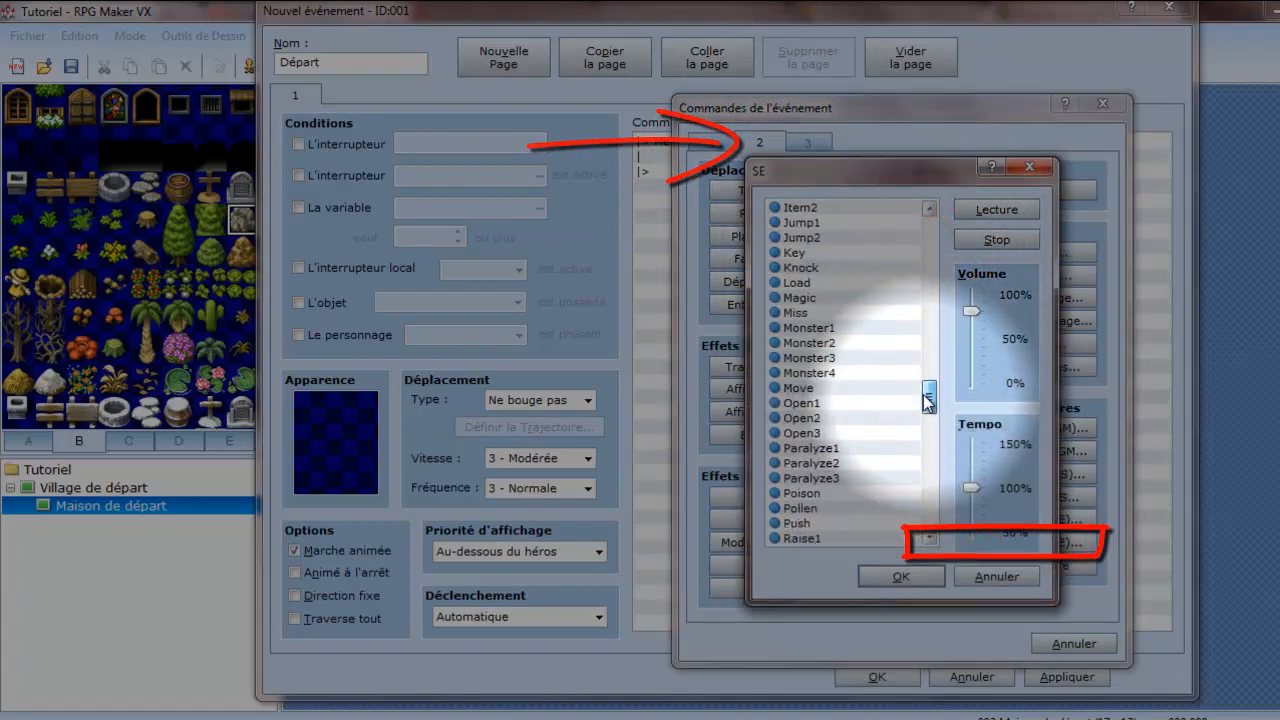
{"action": "left_click", "coordinate": [819, 268]}
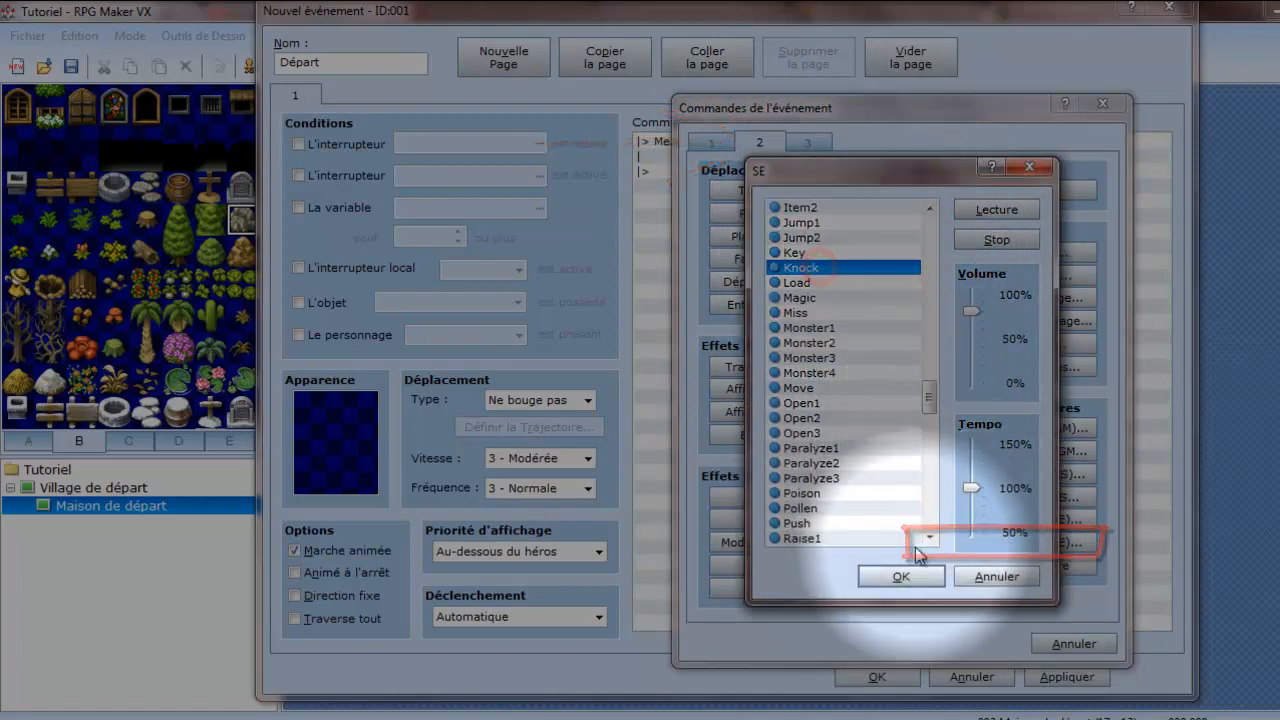
{"action": "left_click", "coordinate": [901, 576]}
Add an Afficher une Émoticône command after the sound effect, showing Exclamation on the Héros target
{"action": "double_click", "coordinate": [762, 189]}
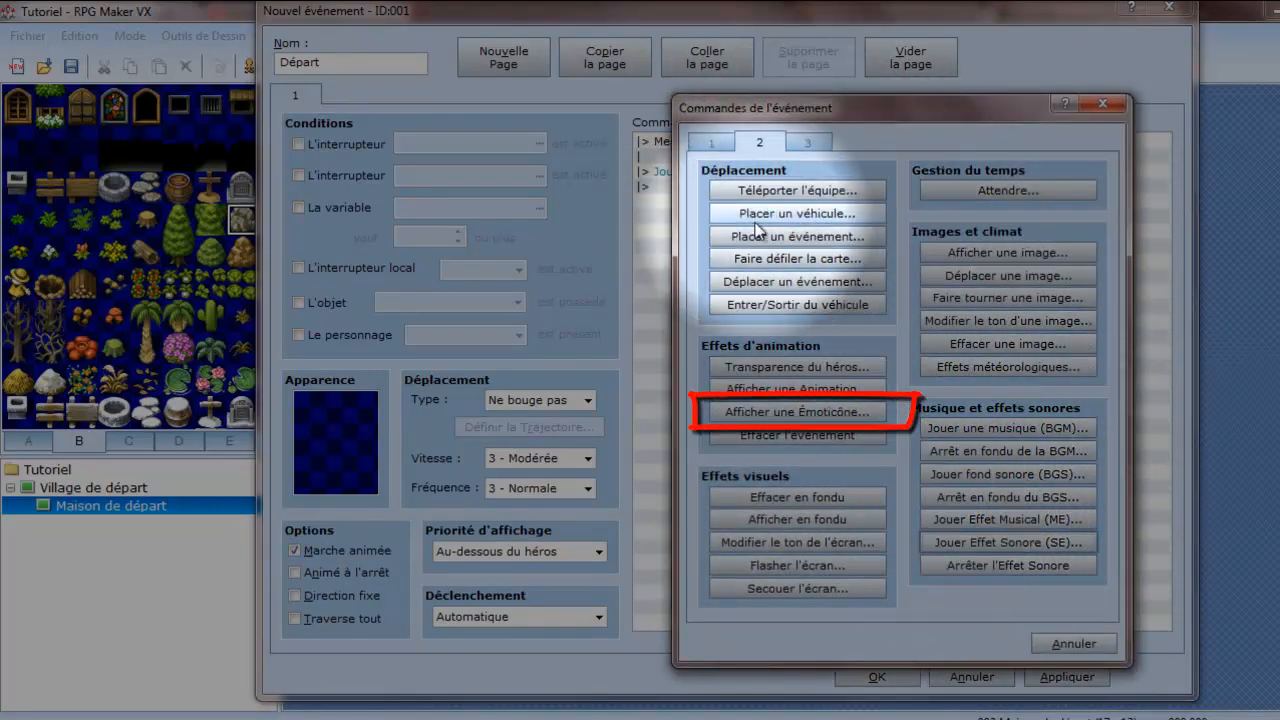
{"action": "left_click", "coordinate": [797, 411]}
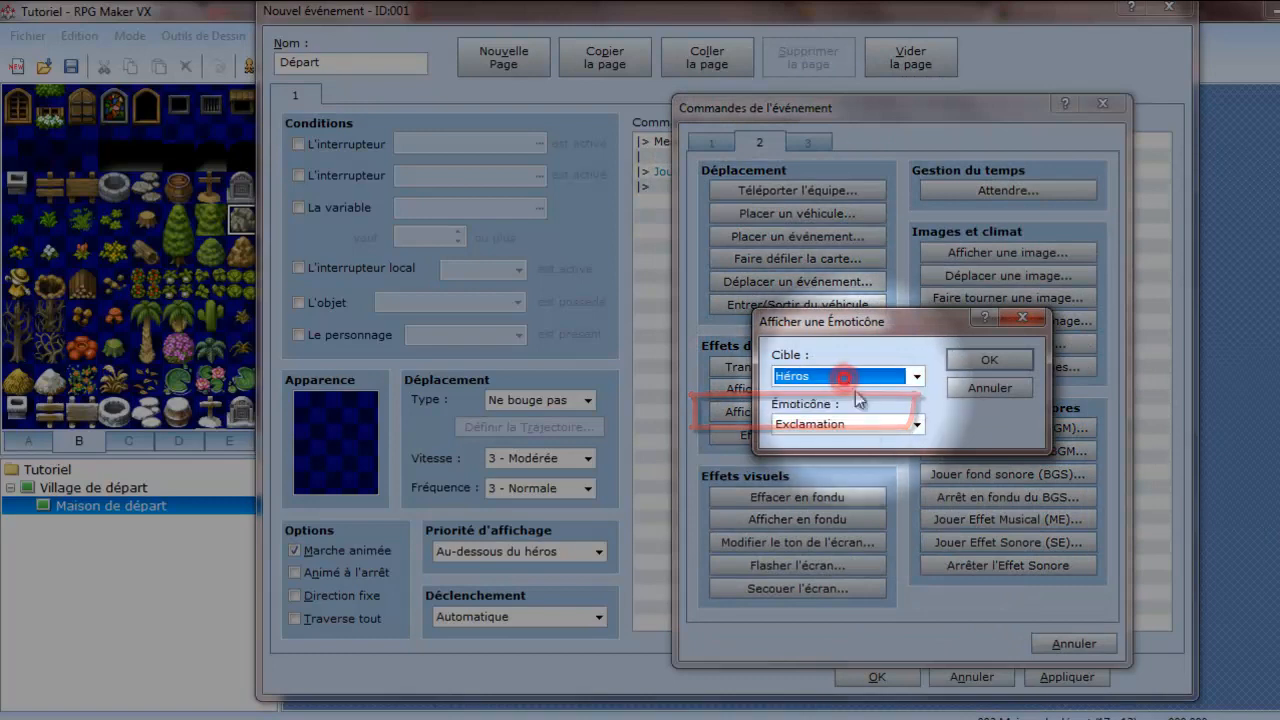
{"action": "left_click", "coordinate": [961, 359]}
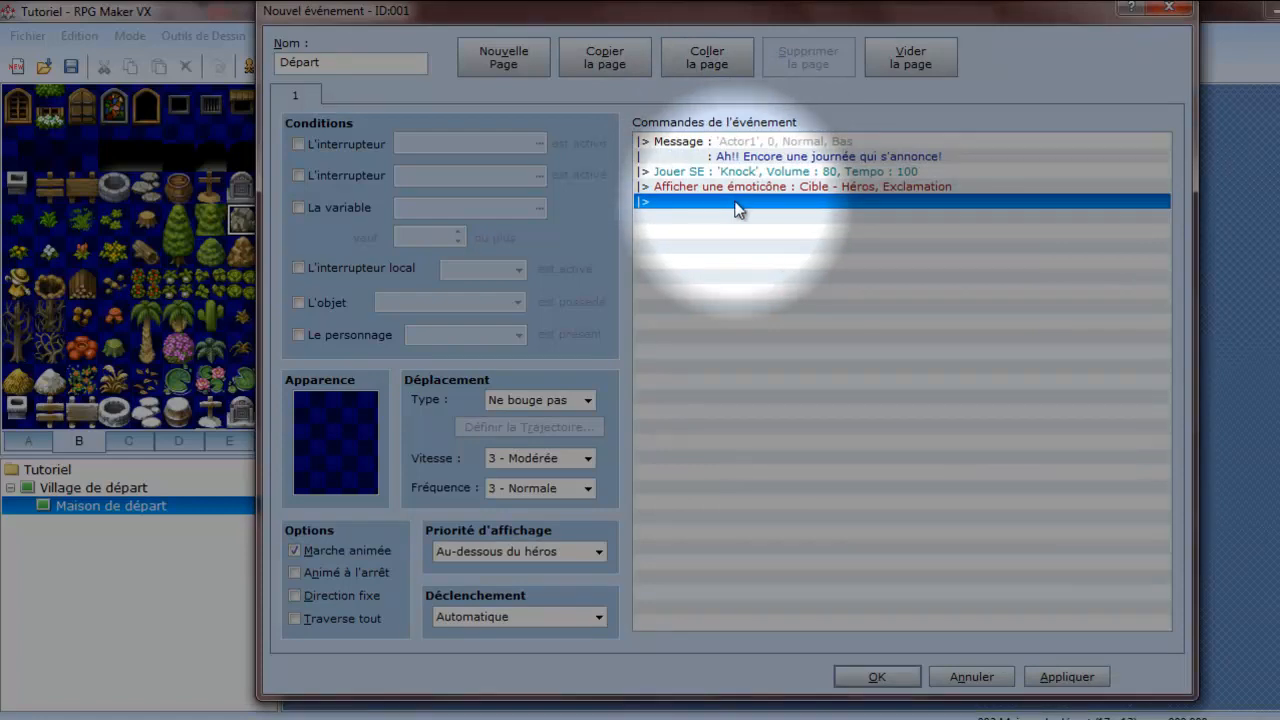
Start a second Afficher un message command after the emoticon, using the first face of the Actor1 faceset
{"action": "left_click_drag", "start_coordinate": [693, 24], "coordinate": [716, 132]}
{"action": "double_click", "coordinate": [752, 300]}
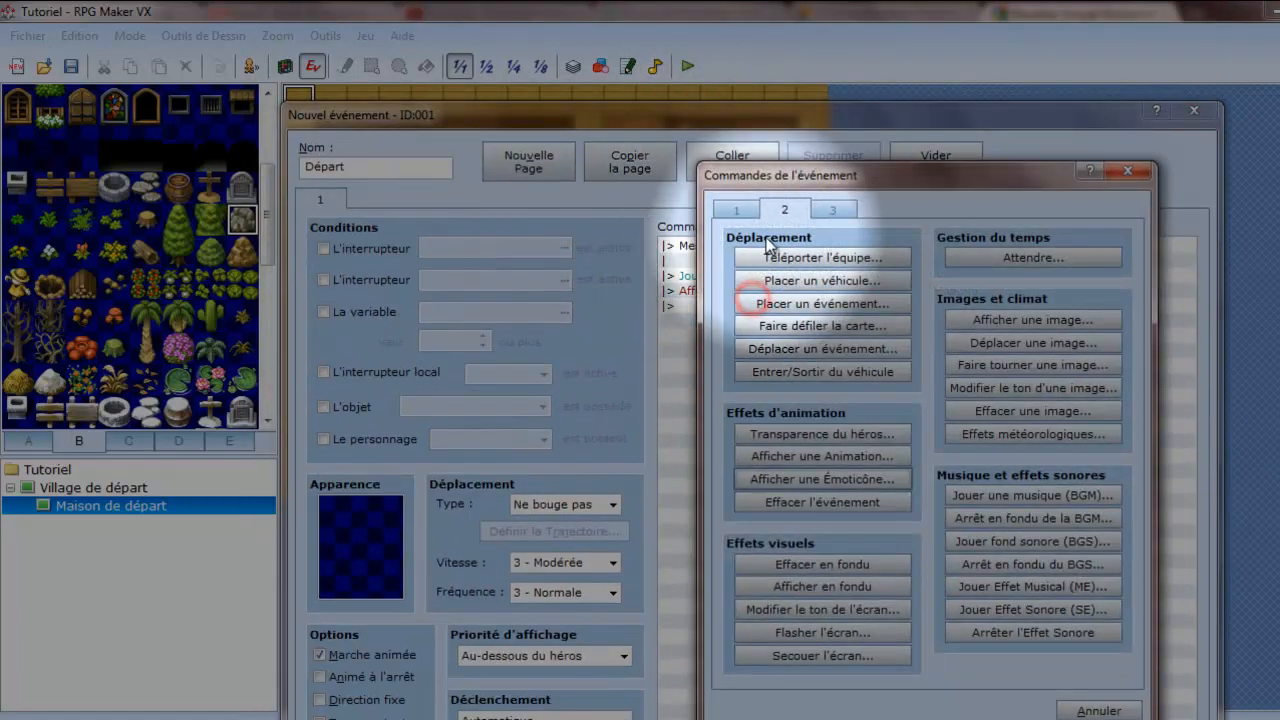
{"action": "left_click", "coordinate": [736, 209]}
{"action": "left_click", "coordinate": [785, 257]}
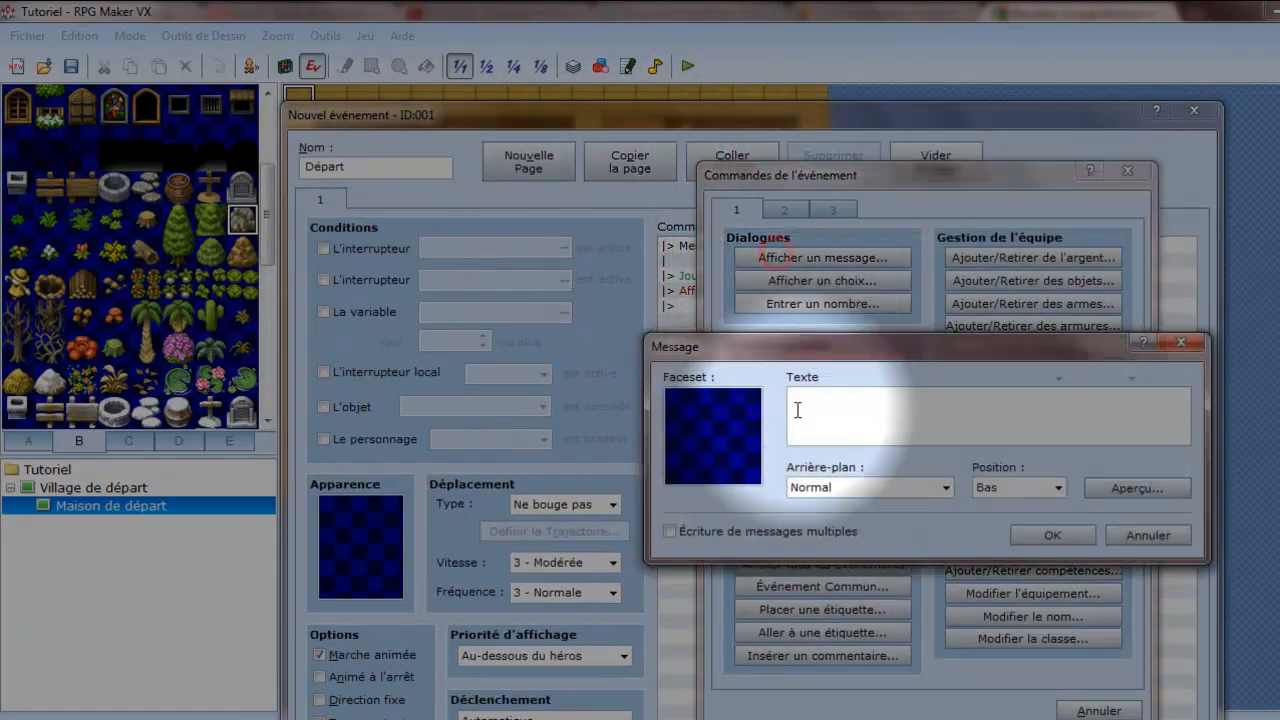
{"action": "left_click", "coordinate": [798, 410]}
{"action": "double_click", "coordinate": [729, 423]}
{"action": "left_click", "coordinate": [663, 289]}
{"action": "left_click", "coordinate": [870, 312]}
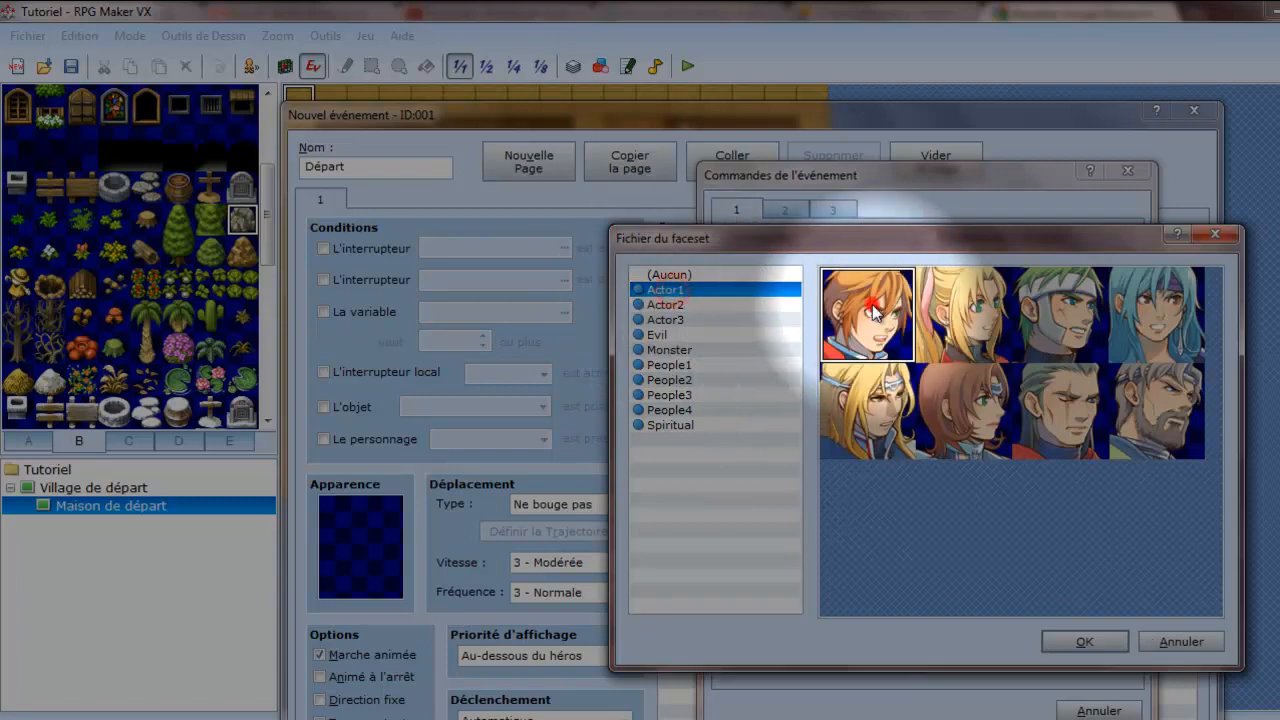
{"action": "double_click", "coordinate": [871, 312]}
Enter the message text "Oh! Quelqu'un toque à la porte!", preview it, and add the message to the event
{"action": "left_click", "coordinate": [832, 422]}
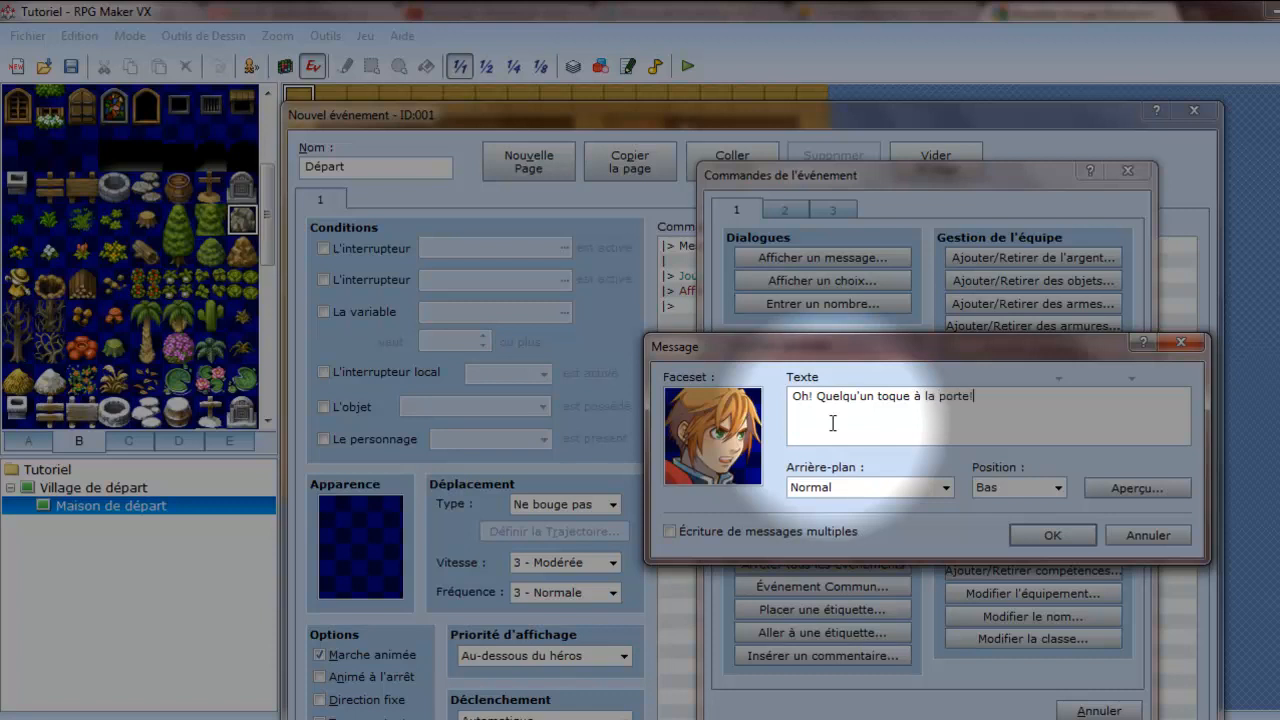
{"action": "left_click", "coordinate": [1140, 487]}
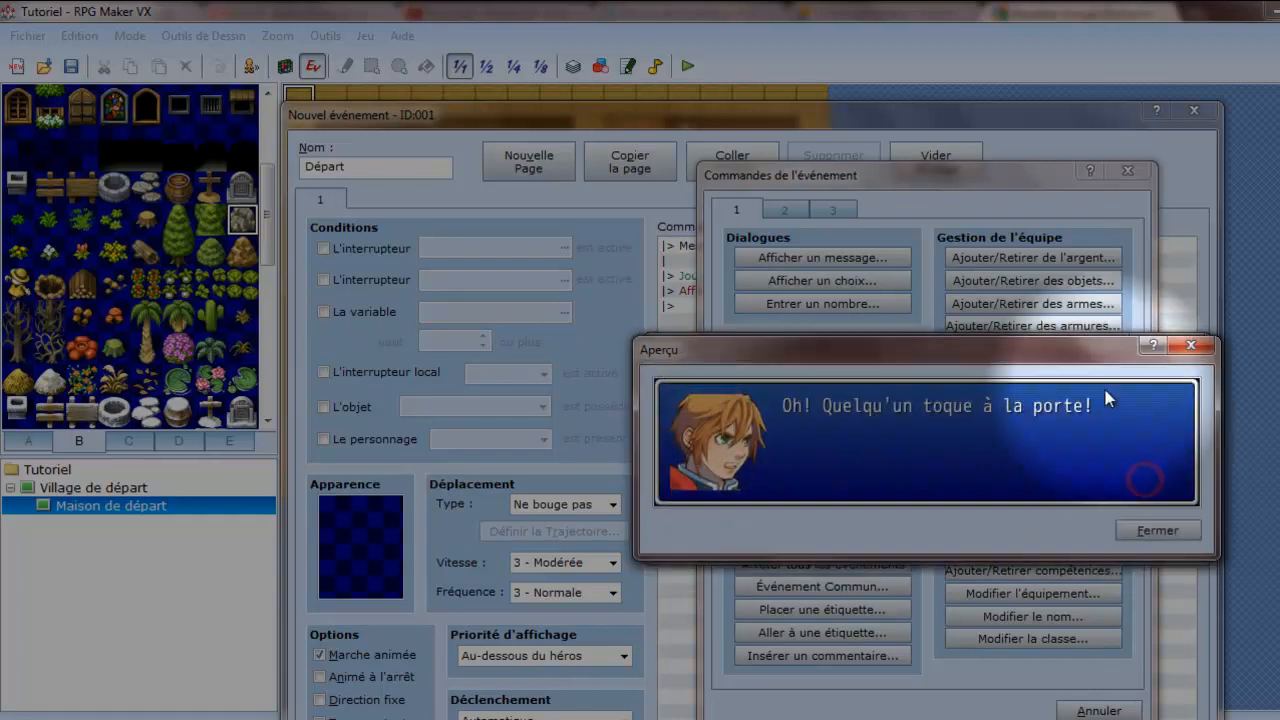
{"action": "left_click", "coordinate": [1132, 532]}
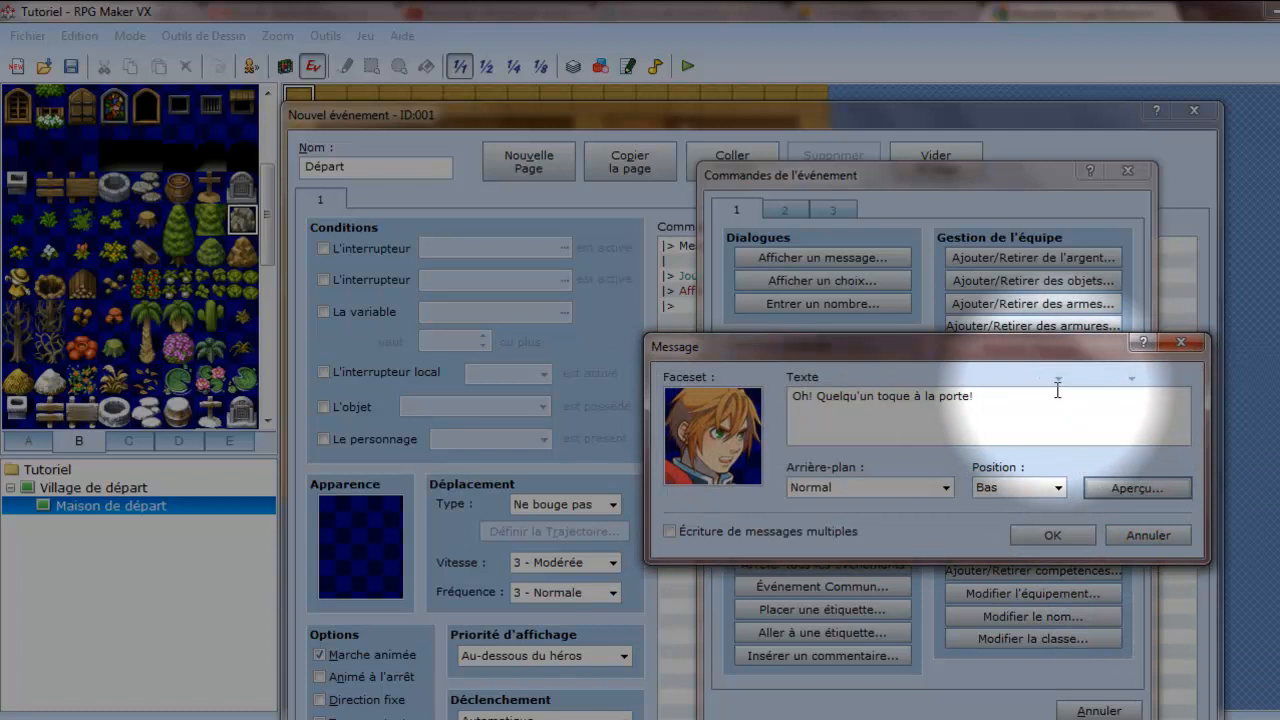
{"action": "left_click", "coordinate": [1068, 534]}
Start a Déplacer un événement command for the Héros after the second message, with three steps to the right
{"action": "left_click_drag", "start_coordinate": [848, 119], "coordinate": [854, 31]}
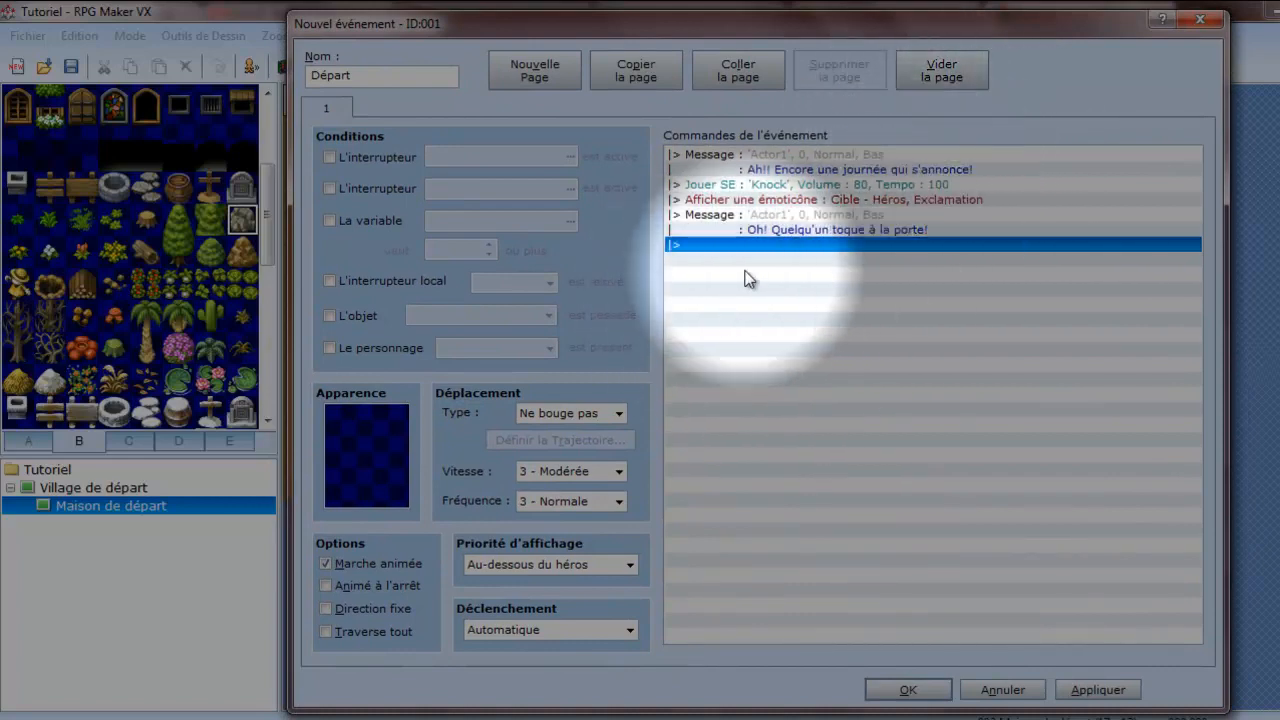
{"action": "double_click", "coordinate": [777, 259]}
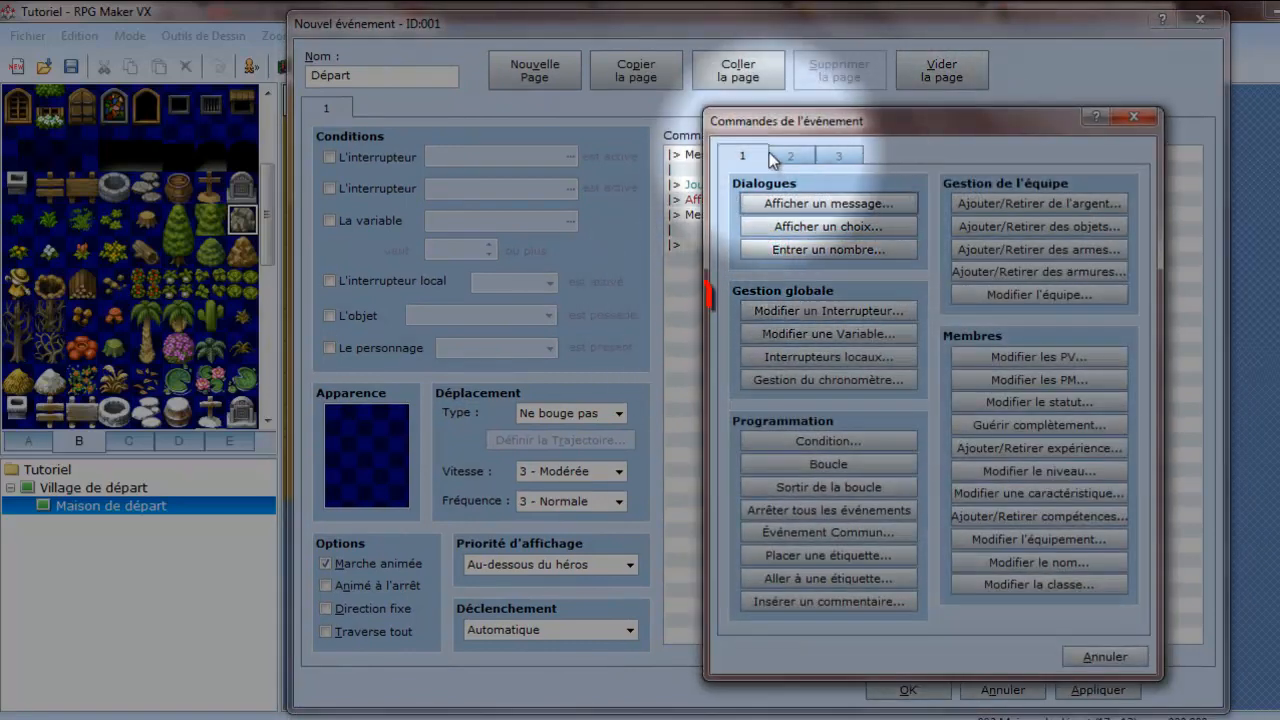
{"action": "left_click", "coordinate": [775, 151]}
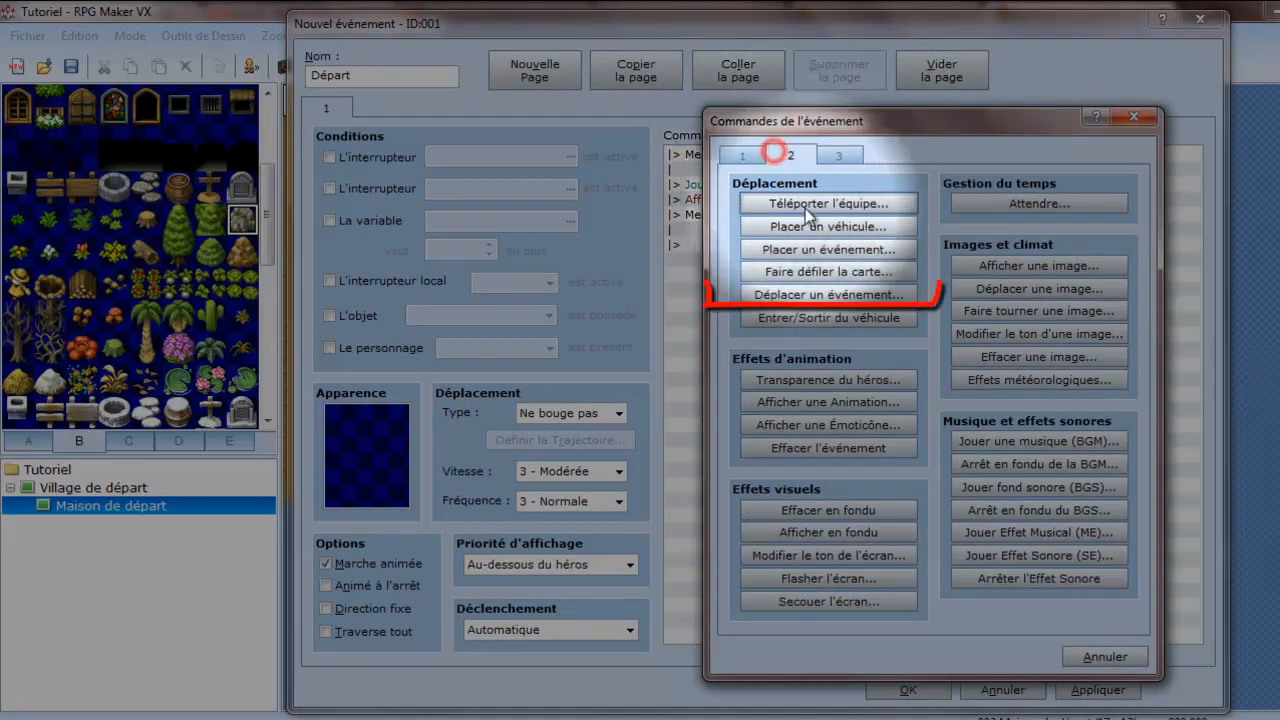
{"action": "left_click", "coordinate": [811, 296]}
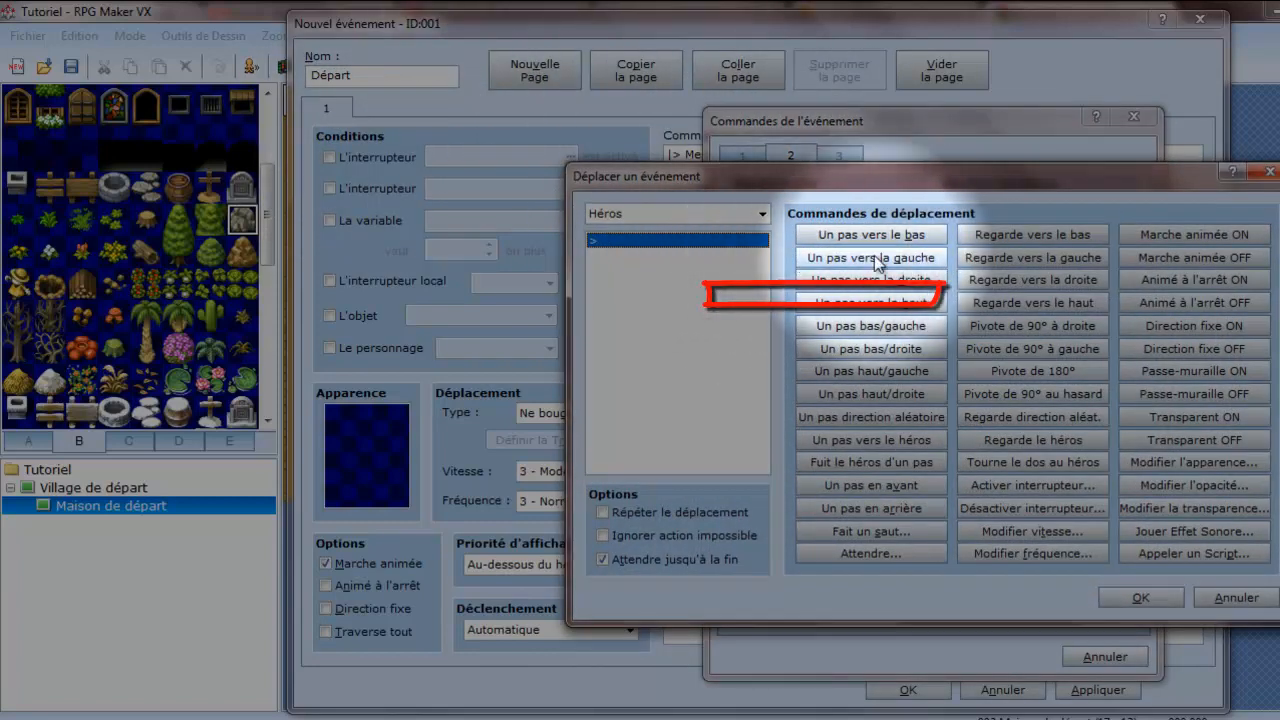
{"action": "left_click", "coordinate": [874, 281]}
{"action": "left_click", "coordinate": [874, 281]}
{"action": "left_click", "coordinate": [874, 281]}
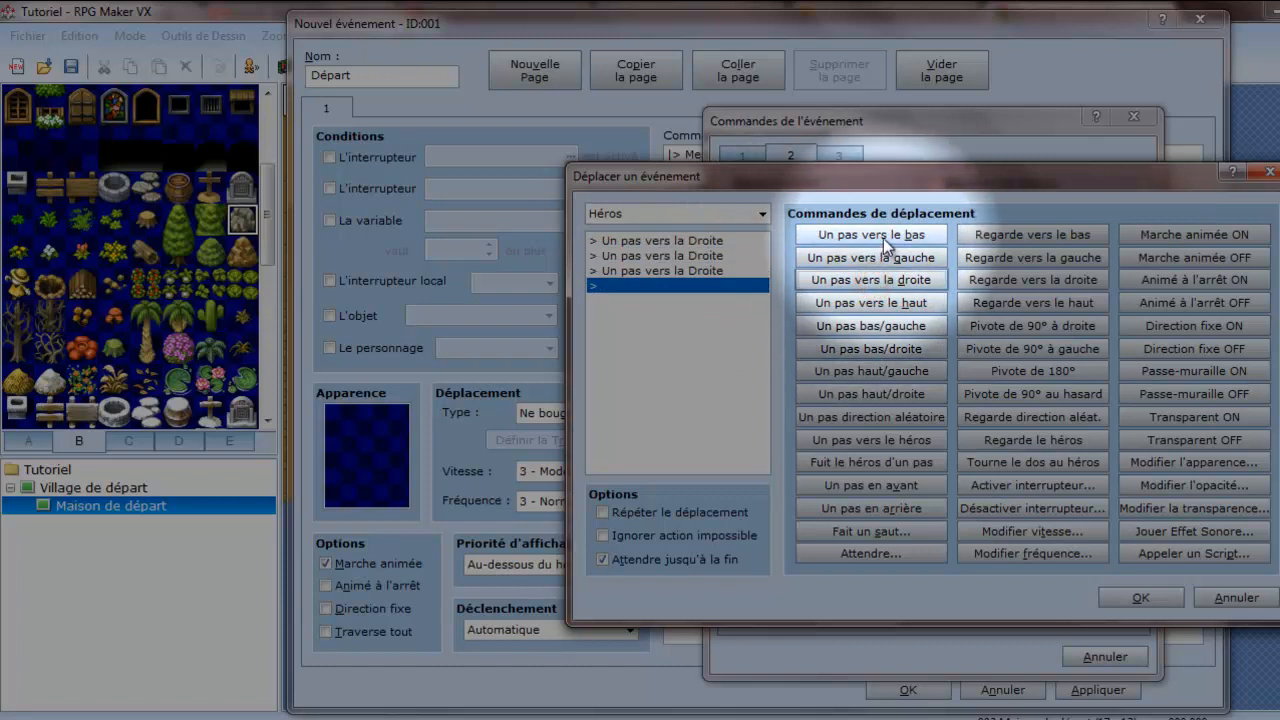
Extend the hero's route with one step up, two right, four down, one right and four down, and save the event
{"action": "left_click", "coordinate": [875, 303]}
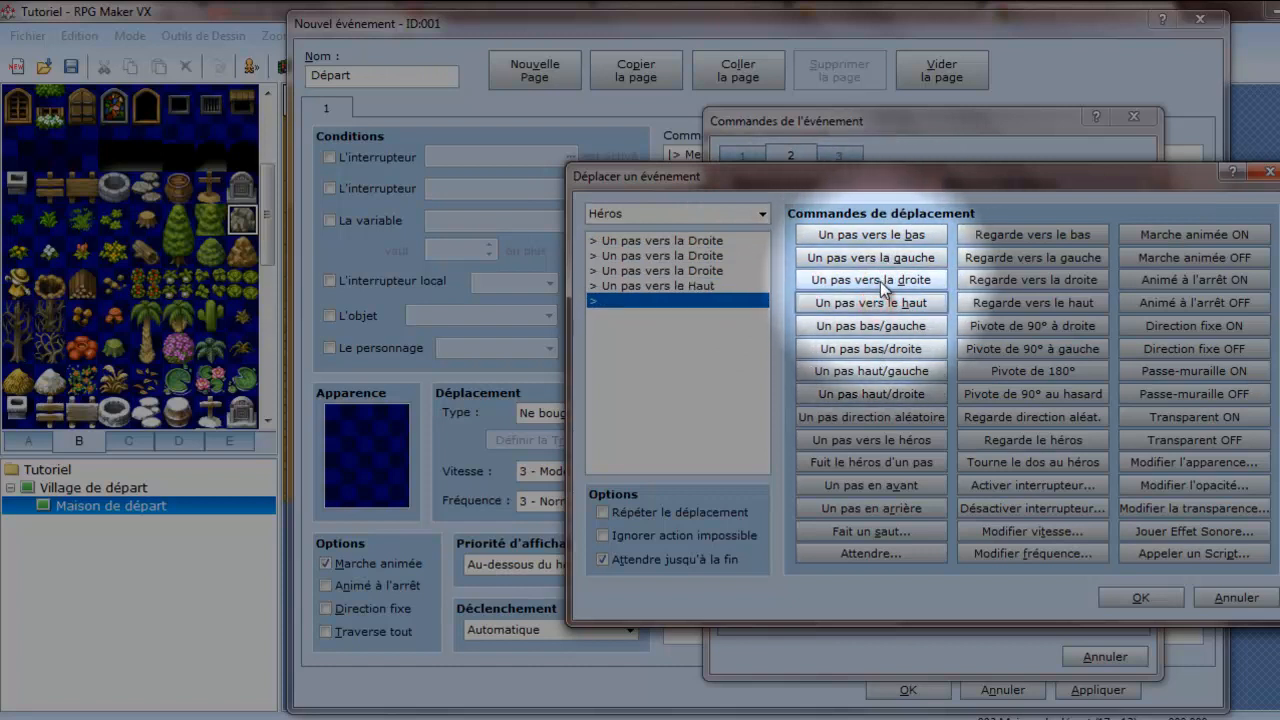
{"action": "left_click", "coordinate": [880, 281]}
{"action": "left_click", "coordinate": [880, 281]}
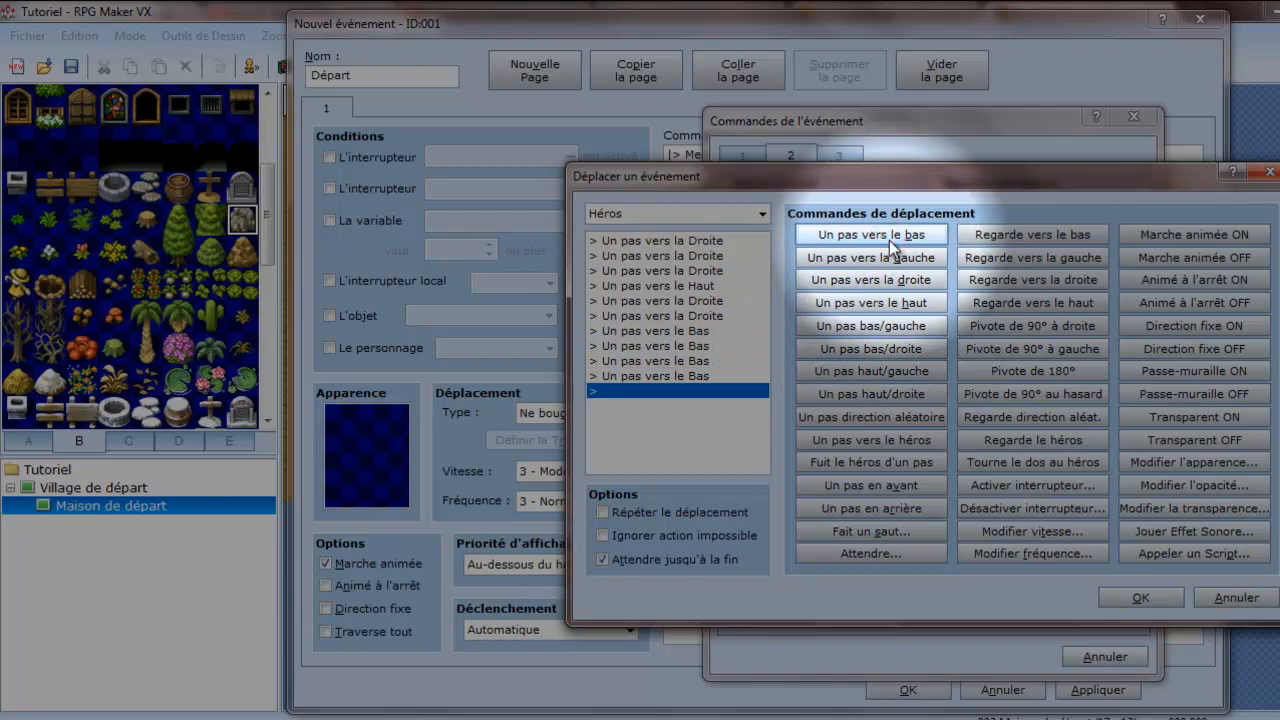
{"action": "left_click", "coordinate": [891, 282]}
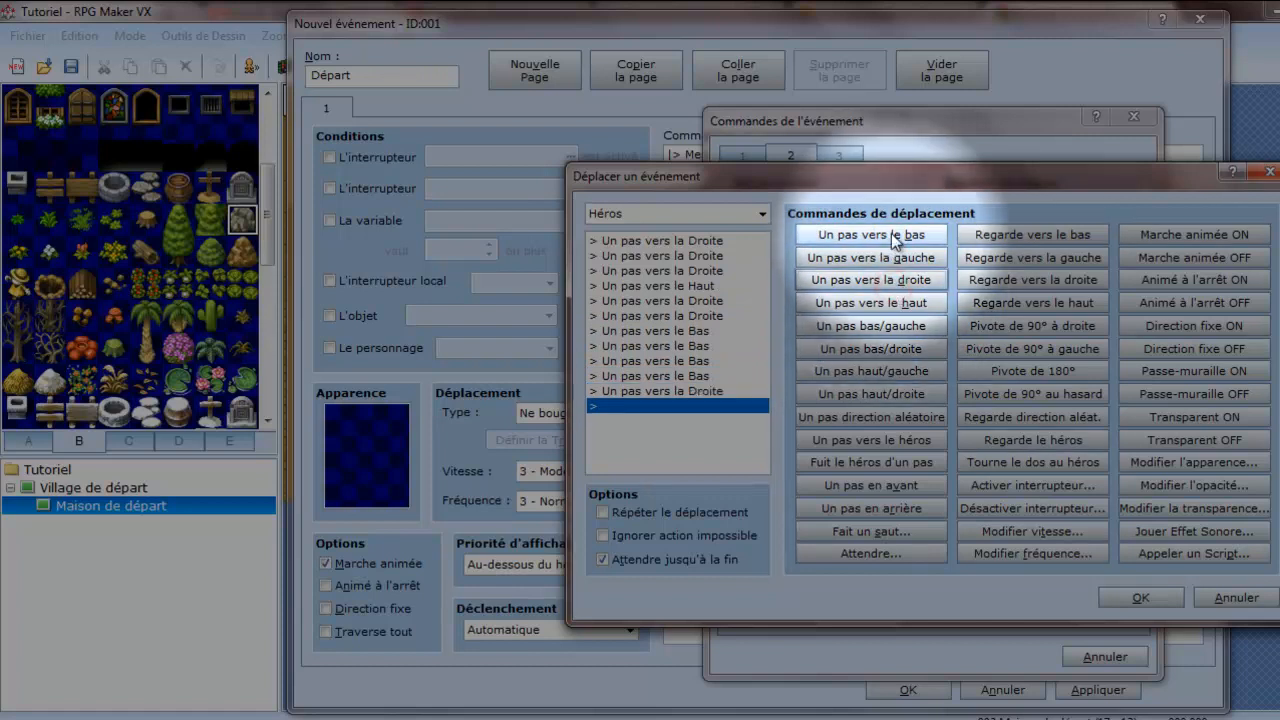
{"action": "left_click", "coordinate": [1139, 597]}
{"action": "left_click", "coordinate": [1098, 690]}
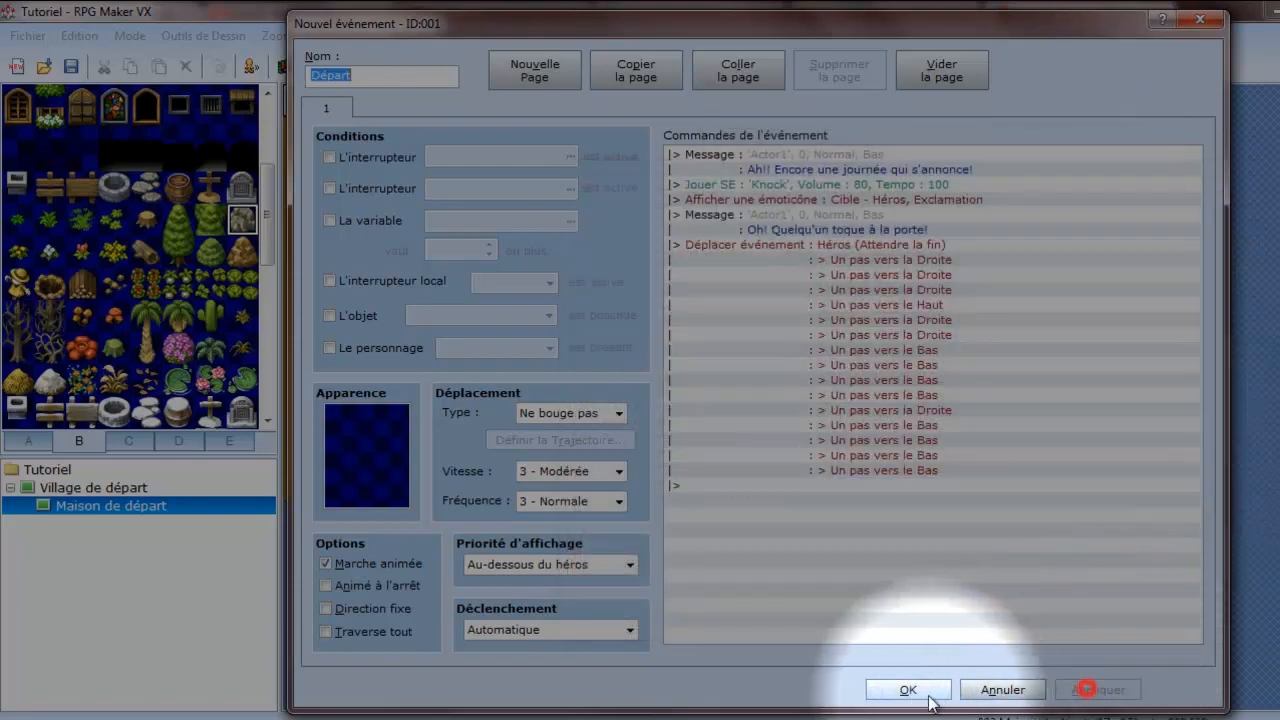
{"action": "left_click", "coordinate": [908, 690]}
Save the changes to the Tutoriel project and start a playtest of the game
{"action": "left_click", "coordinate": [688, 65]}
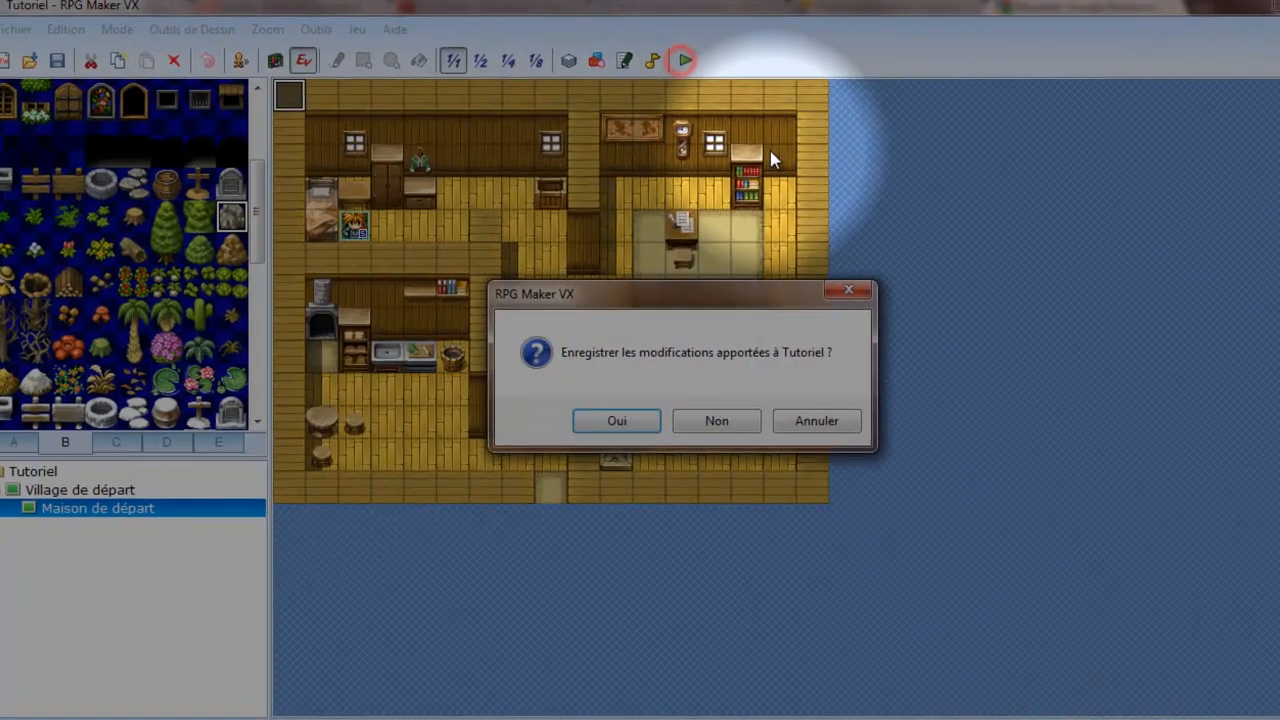
{"action": "key", "text": "Return"}
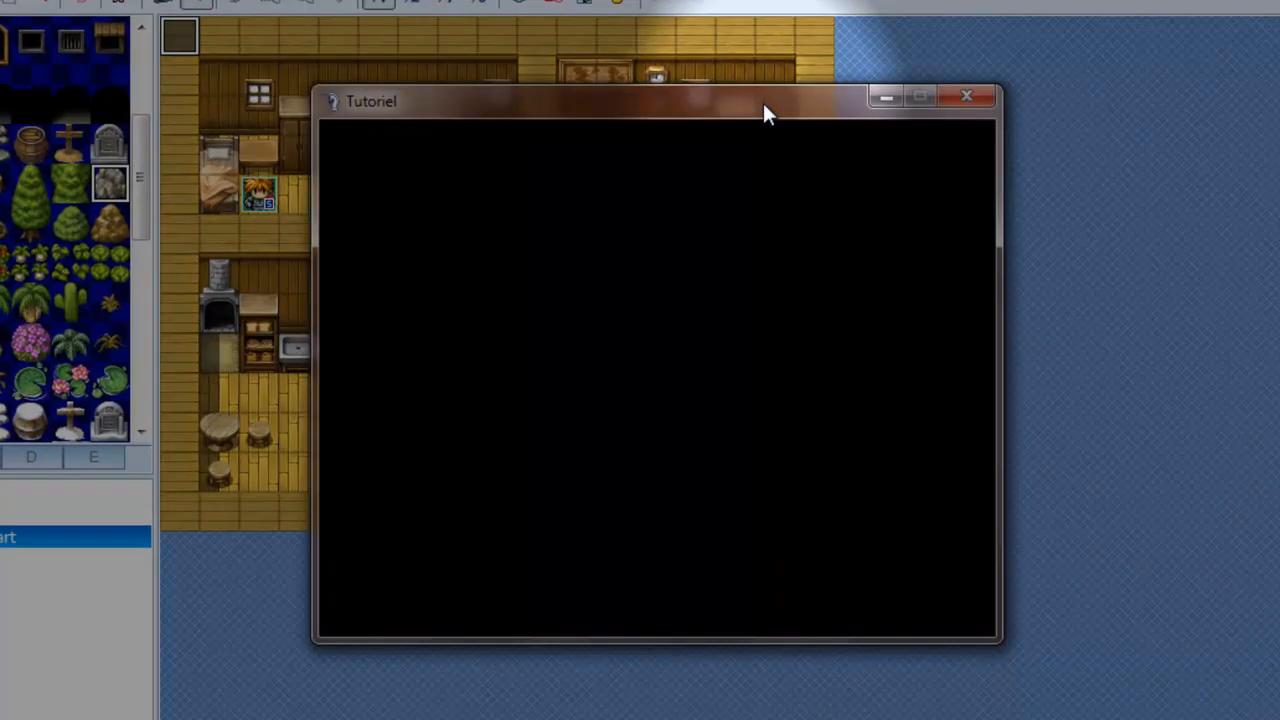
{"action": "key", "text": "Return"}
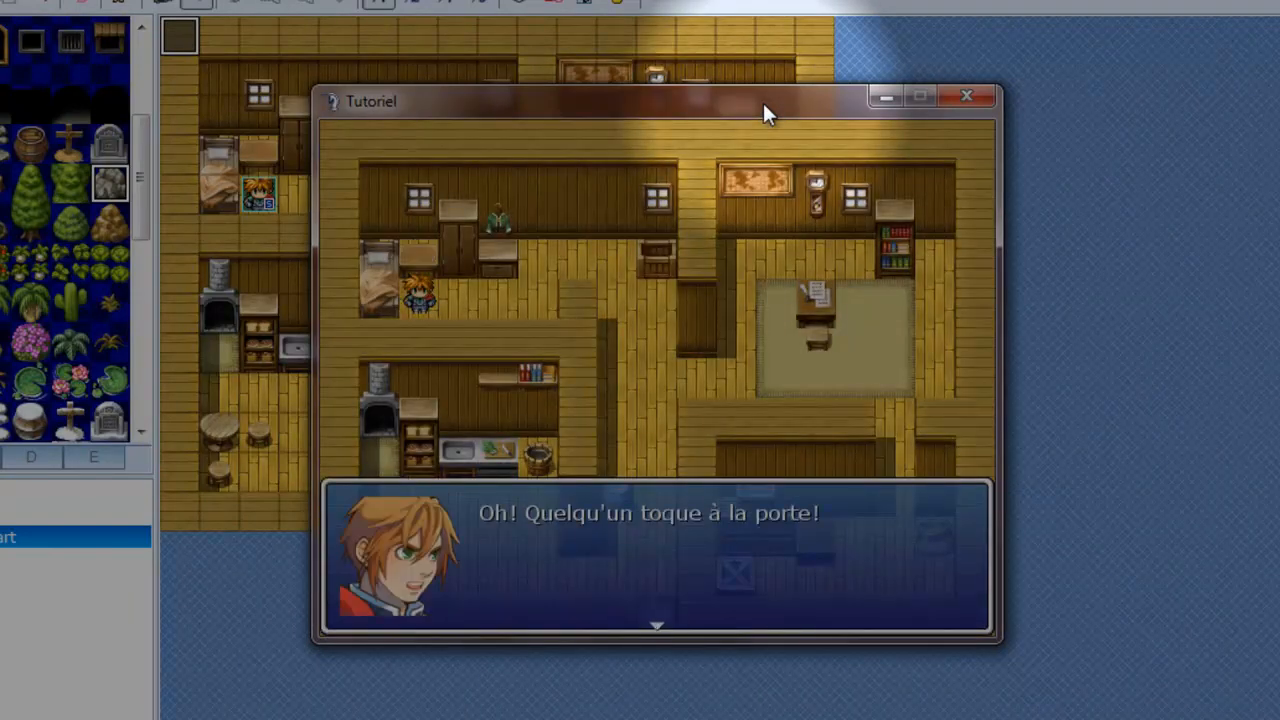
Advance the opening dialogue, check the hero's walk towards the door, and close the playtest
{"action": "key", "text": "Return"}
{"action": "key", "text": "Up"}
{"action": "key", "text": "Right"}
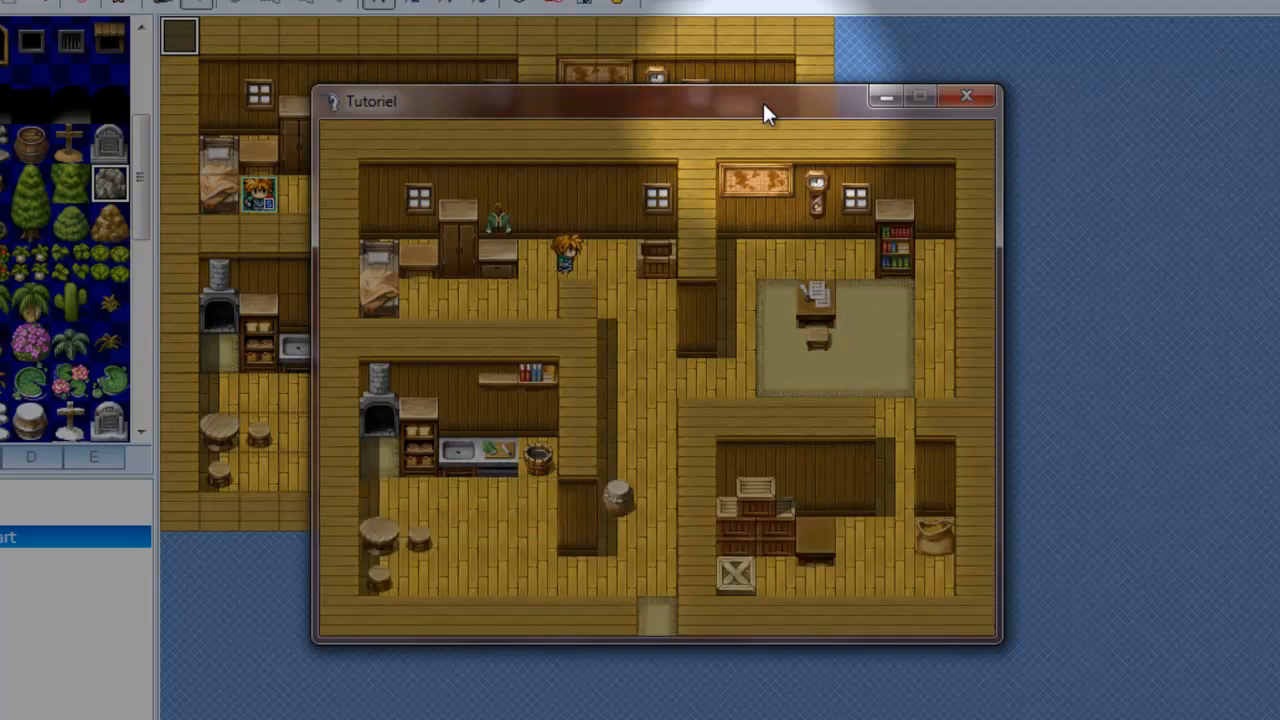
{"action": "key", "text": "Down"}
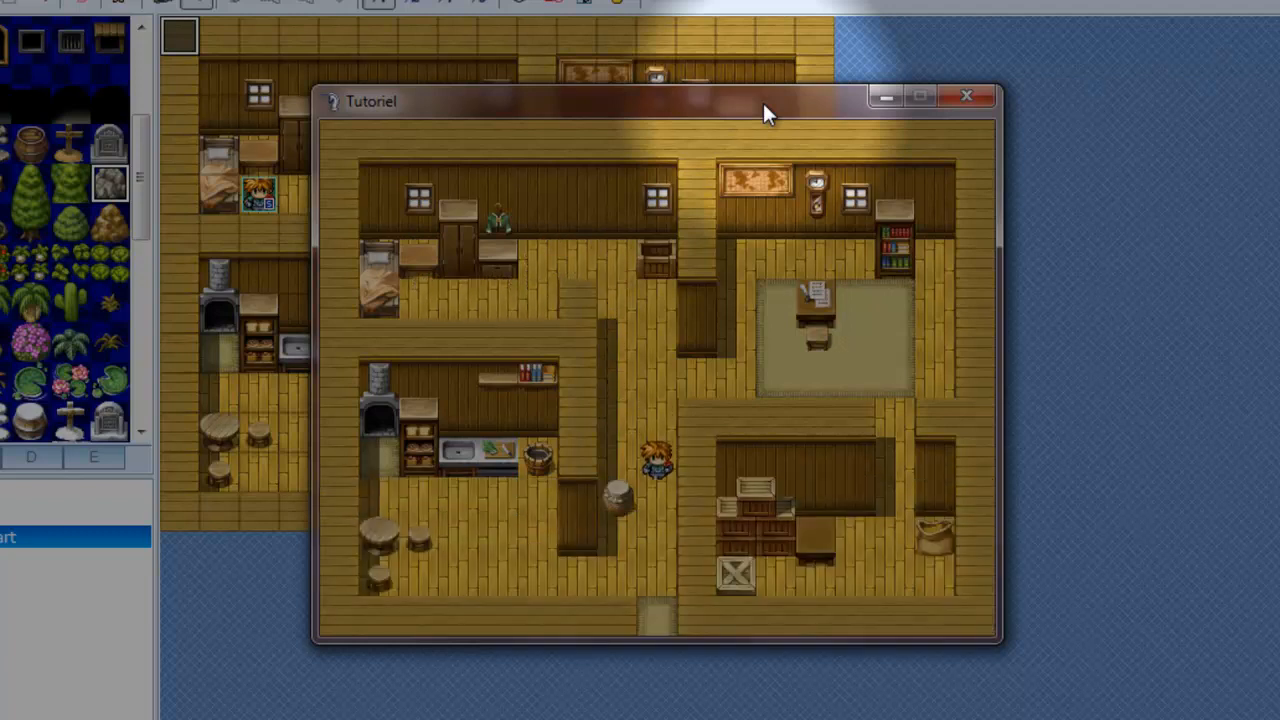
{"action": "key", "text": "Down"}
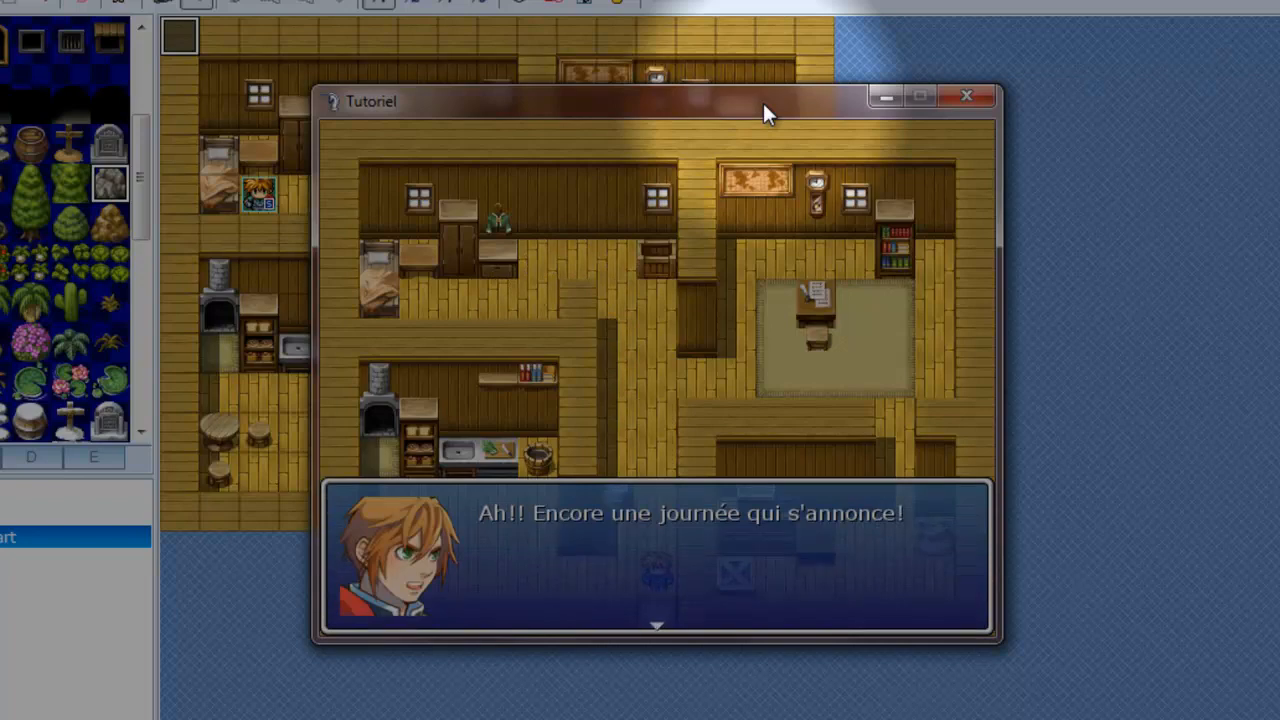
{"action": "left_click", "coordinate": [978, 99]}
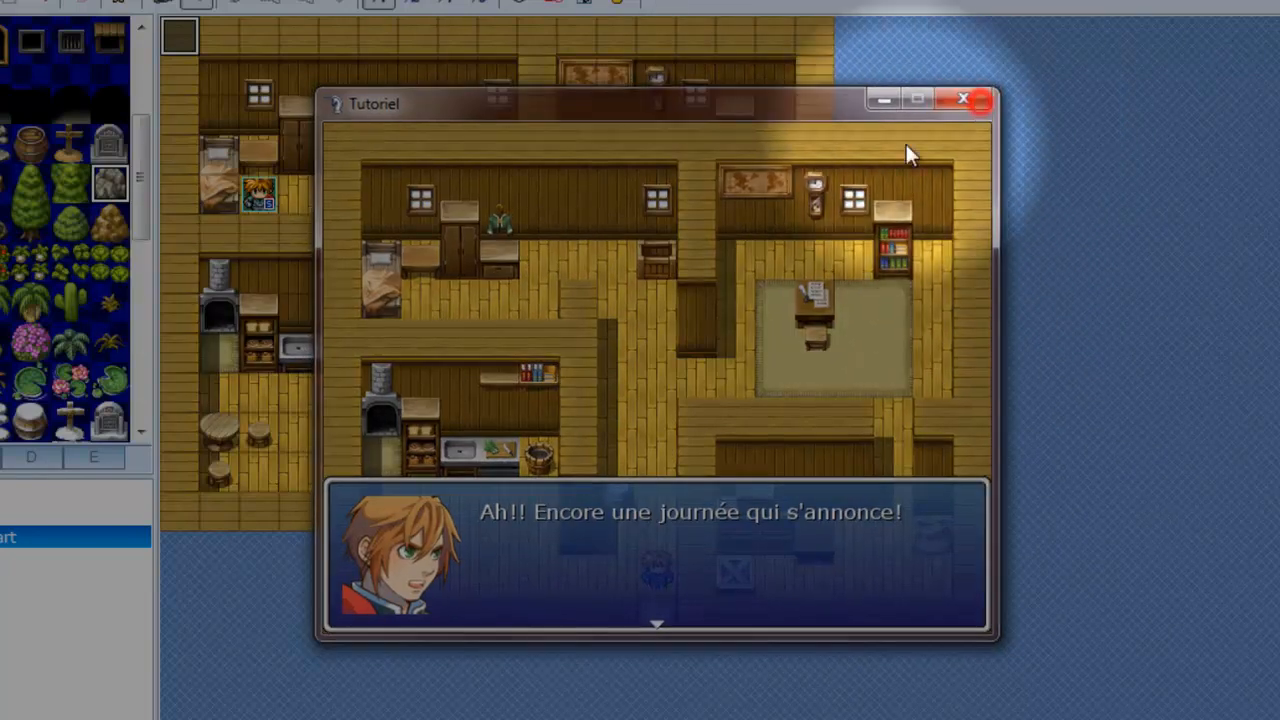
Reopen the Départ event and add one more step down at the end of the hero's movement route
{"action": "left_click", "coordinate": [188, 47]}
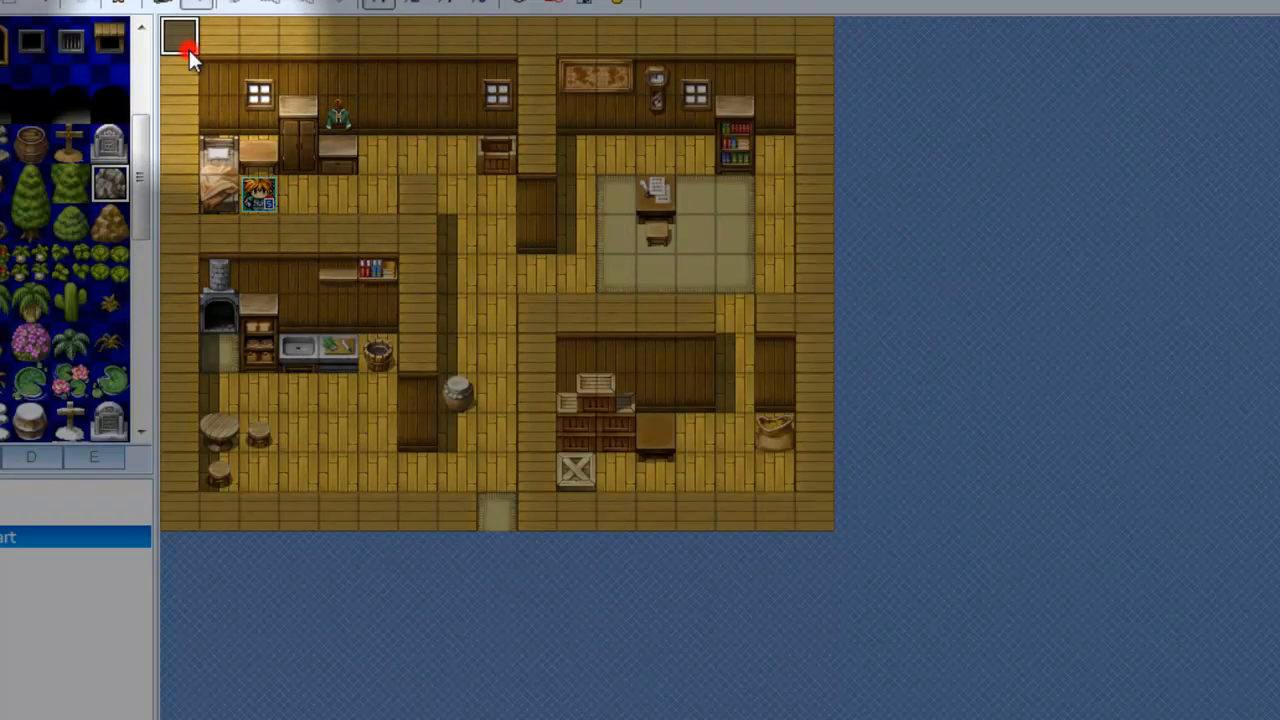
{"action": "double_click", "coordinate": [188, 47]}
{"action": "left_click", "coordinate": [700, 516]}
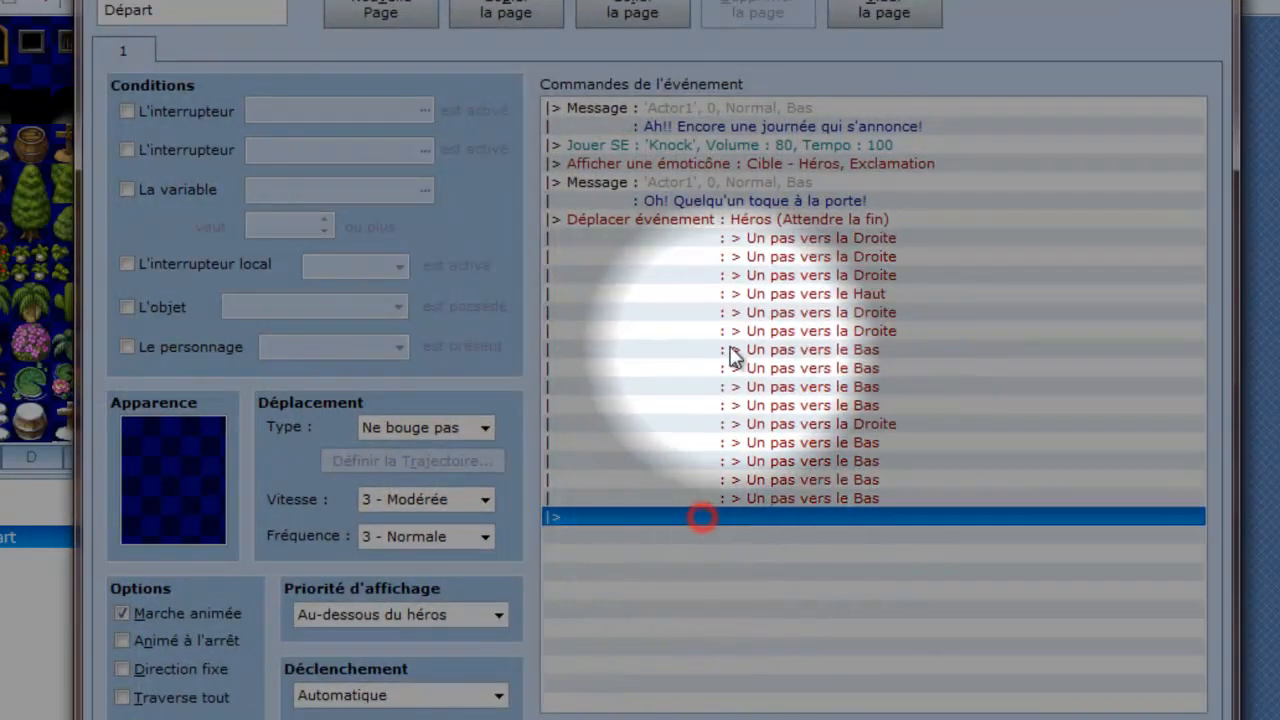
{"action": "double_click", "coordinate": [740, 219]}
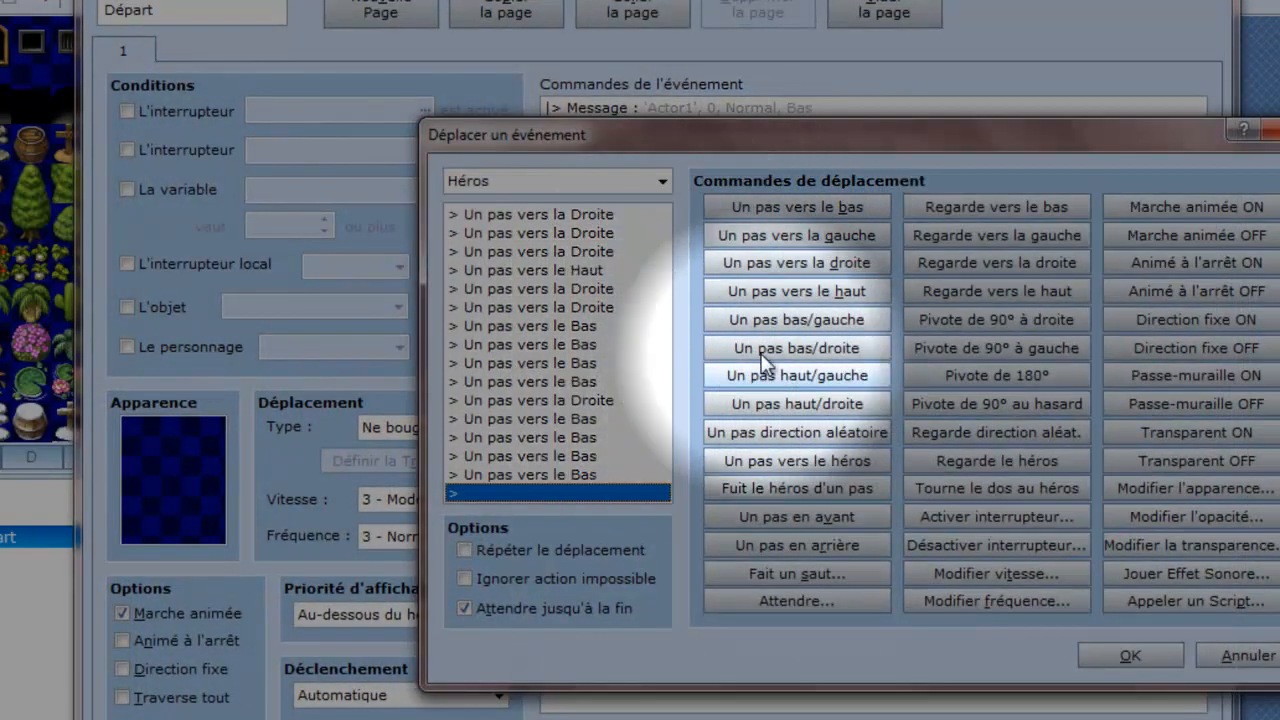
{"action": "left_click", "coordinate": [797, 206]}
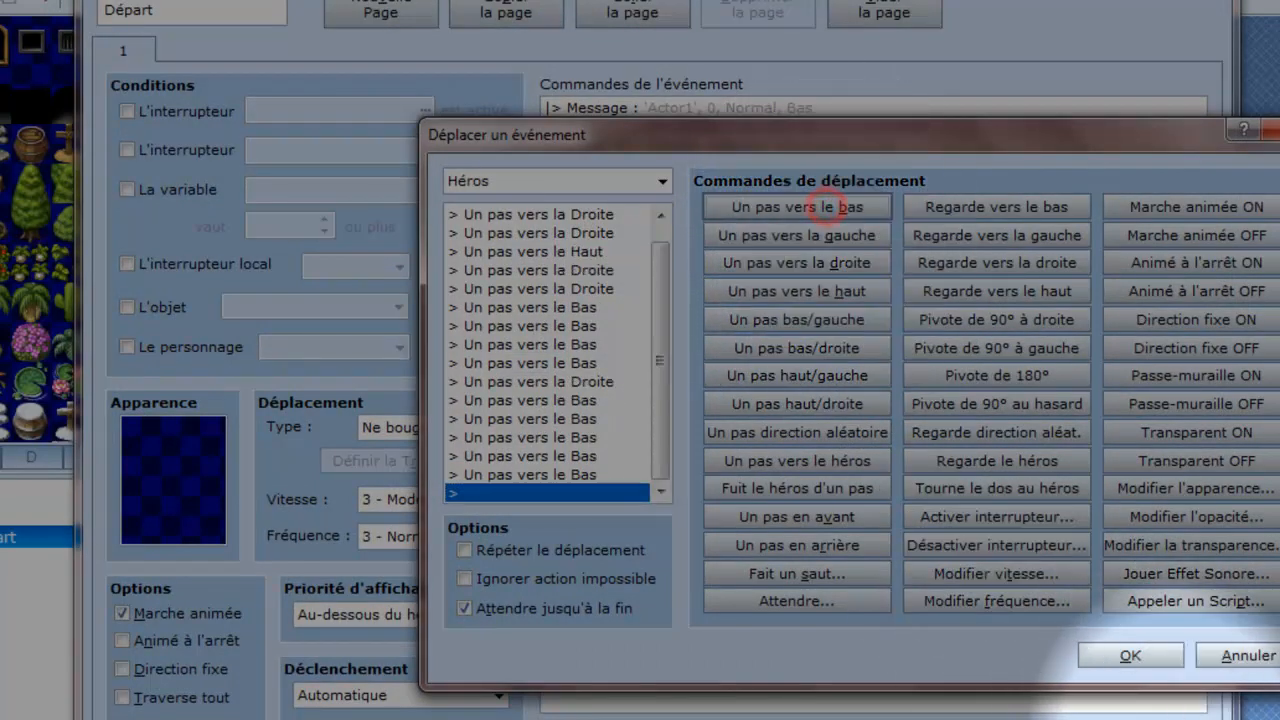
{"action": "left_click", "coordinate": [1130, 655]}
Confirm the hero's route and add a sound effect command after it, choosing the Open1 sound
{"action": "left_click", "coordinate": [808, 534]}
{"action": "double_click", "coordinate": [808, 535]}
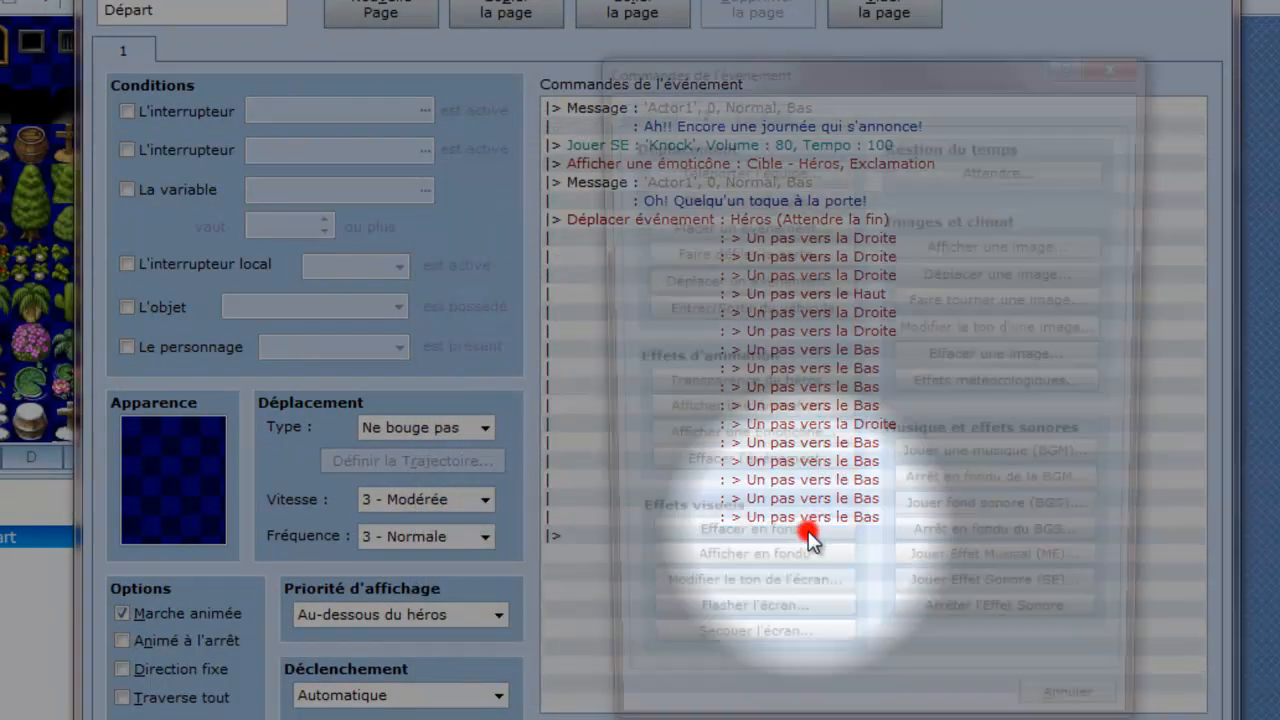
{"action": "left_click", "coordinate": [1015, 600]}
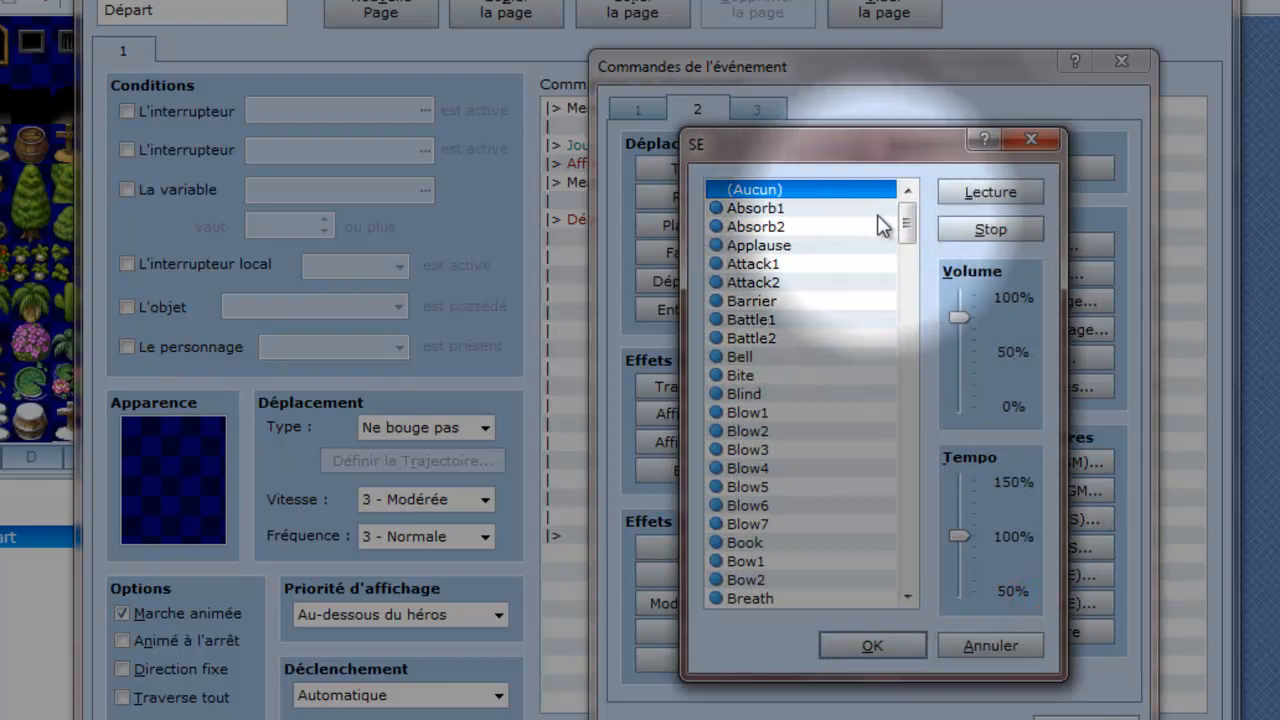
{"action": "left_click_drag", "start_coordinate": [906, 224], "coordinate": [905, 425]}
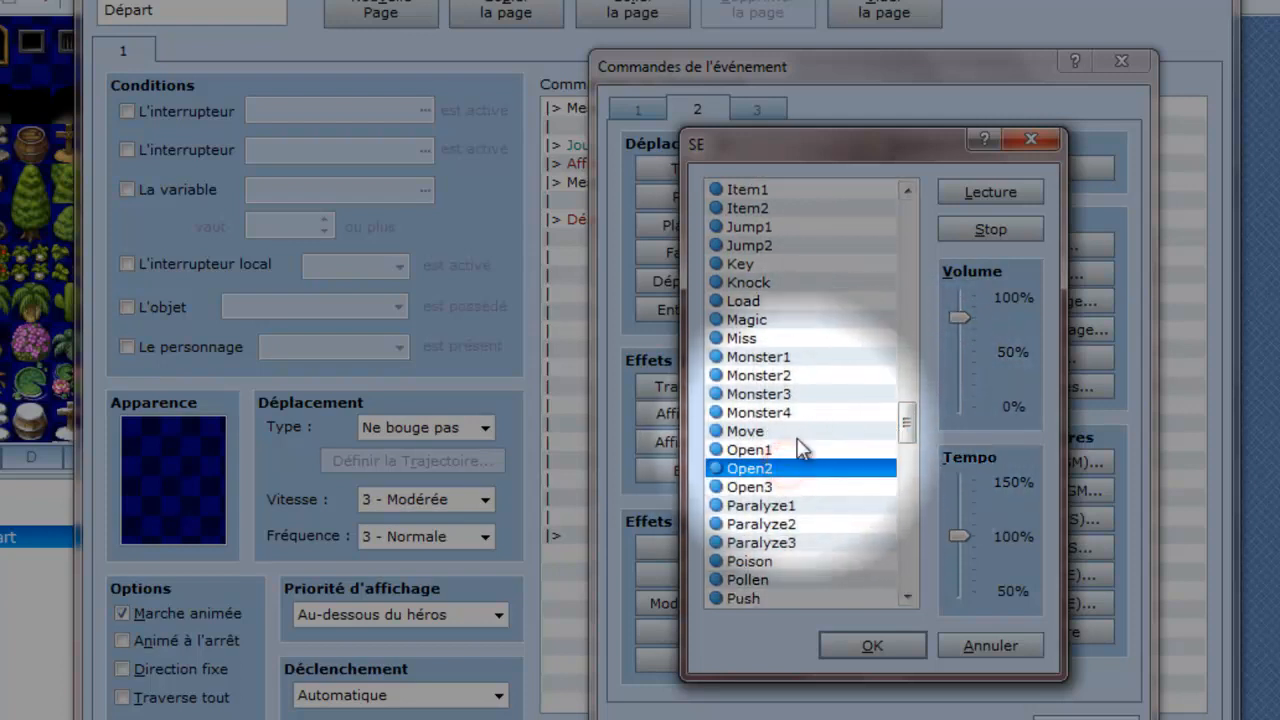
{"action": "left_click", "coordinate": [778, 486]}
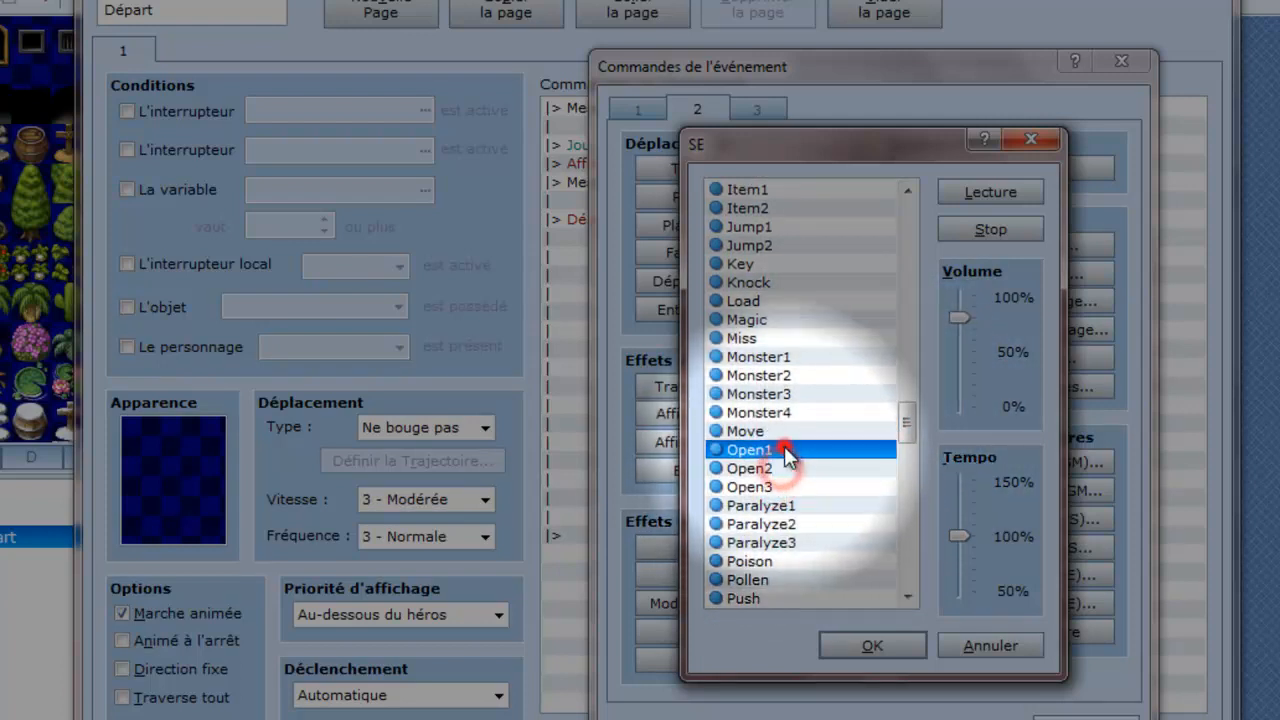
{"action": "left_click", "coordinate": [778, 450]}
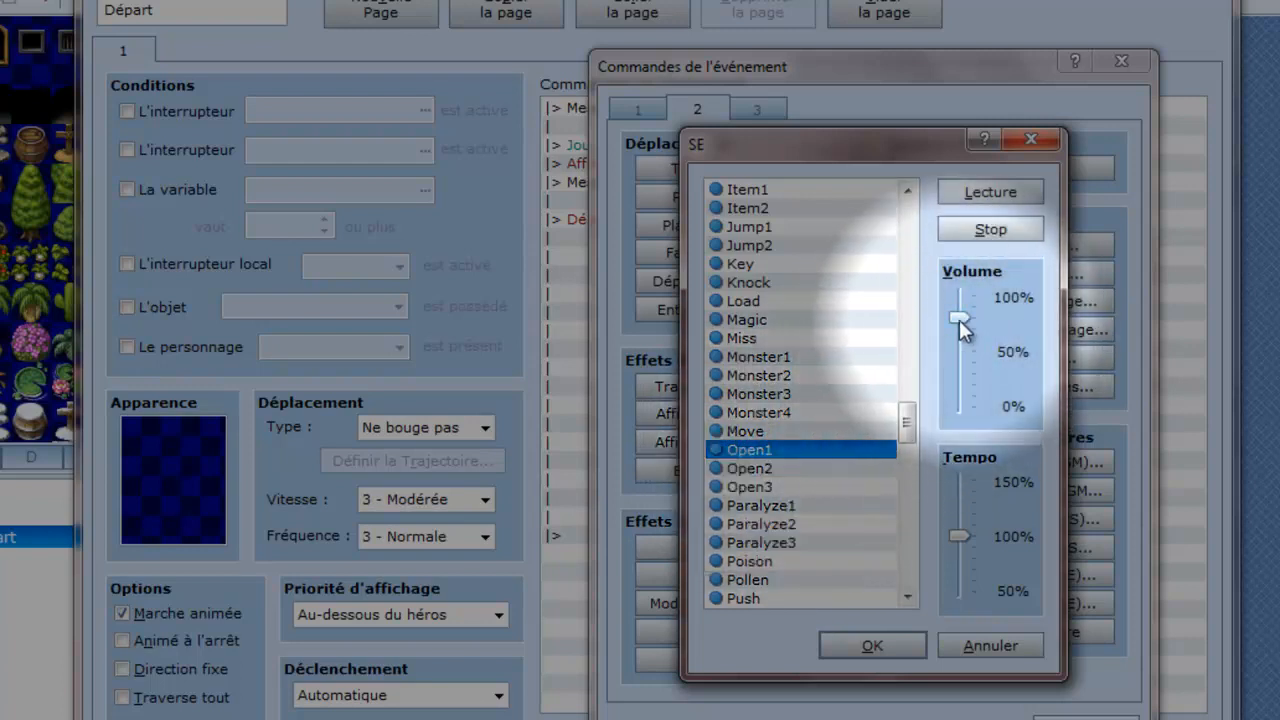
Set the Open1 sound's volume to 70 and its tempo to 80, and add it to the event
{"action": "left_click_drag", "start_coordinate": [959, 320], "coordinate": [960, 329]}
{"action": "left_click", "coordinate": [959, 532]}
{"action": "left_click_drag", "start_coordinate": [959, 532], "coordinate": [960, 554]}
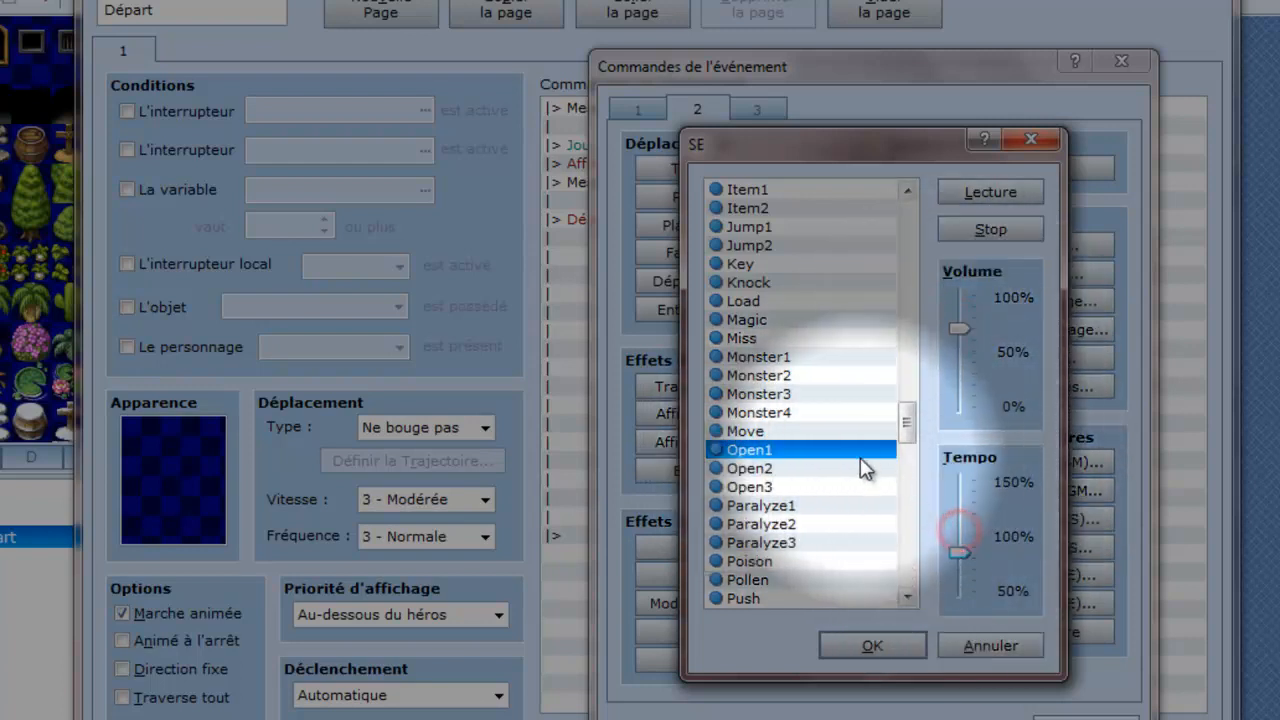
{"action": "left_click", "coordinate": [860, 457]}
{"action": "left_click", "coordinate": [963, 556]}
{"action": "left_click", "coordinate": [843, 450]}
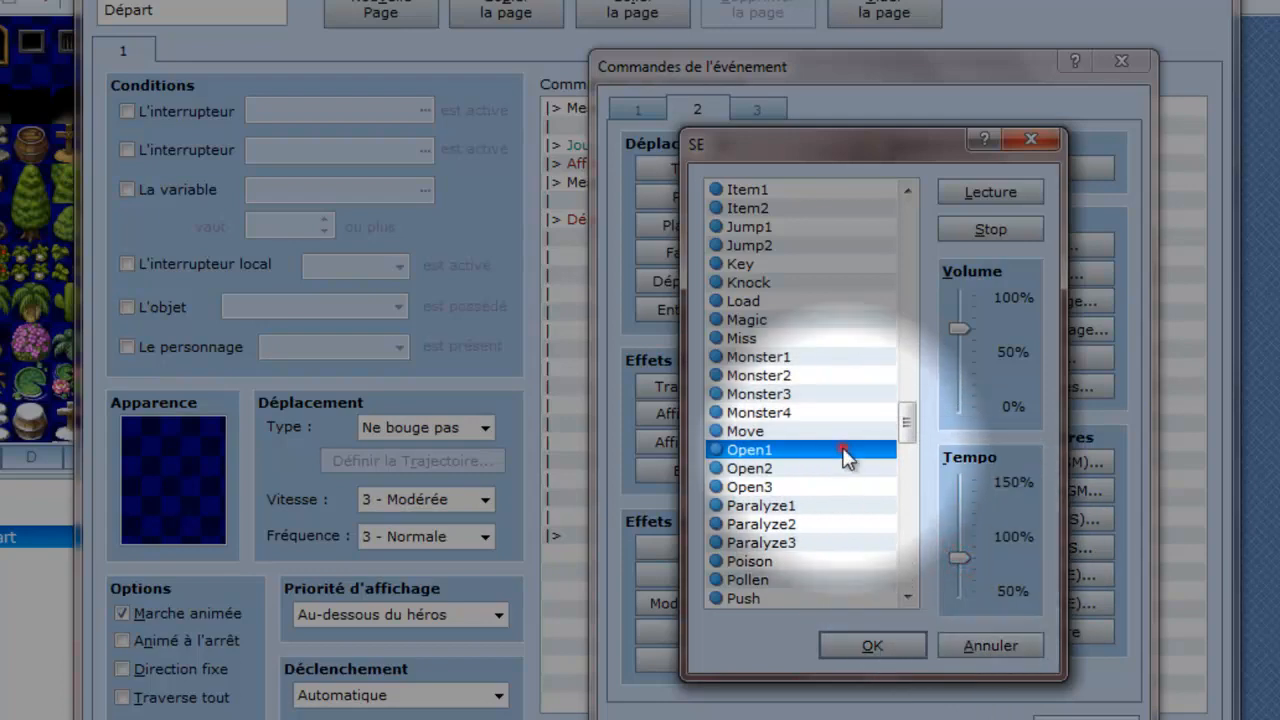
{"action": "left_click", "coordinate": [872, 645]}
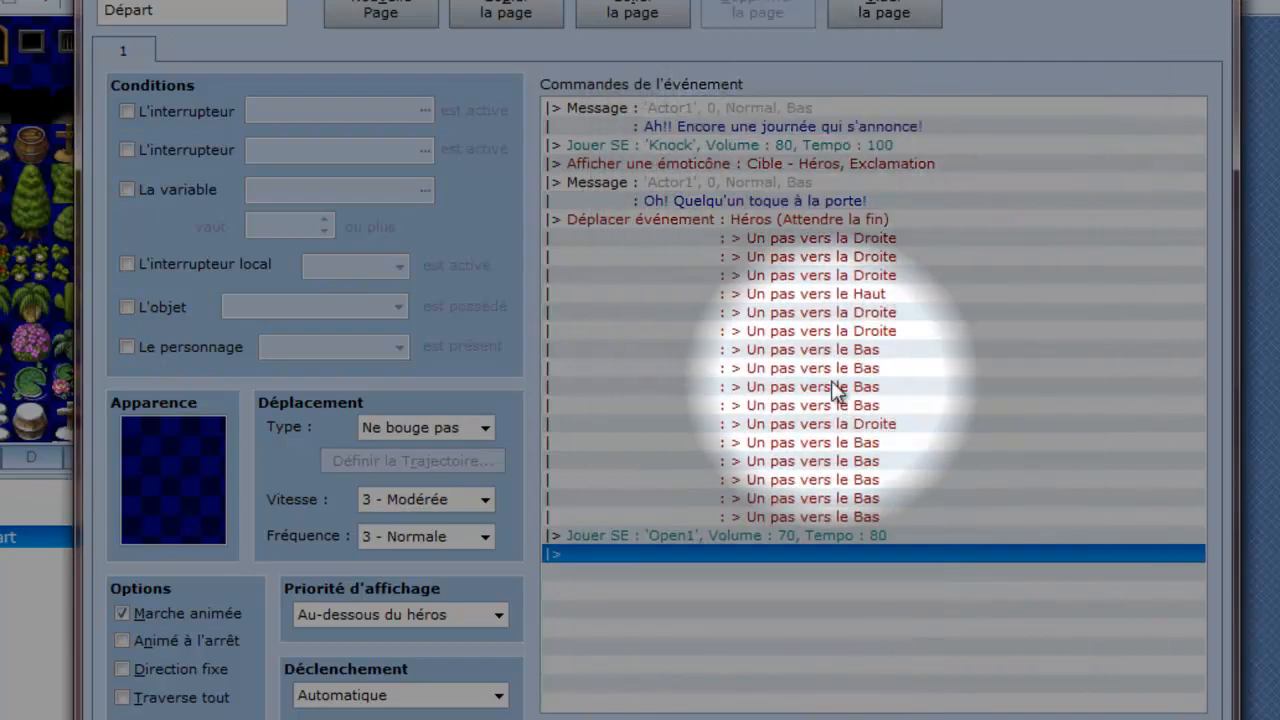
Add an Exclamation emoticon on the hero after the door-opening sound
{"action": "double_click", "coordinate": [680, 555]}
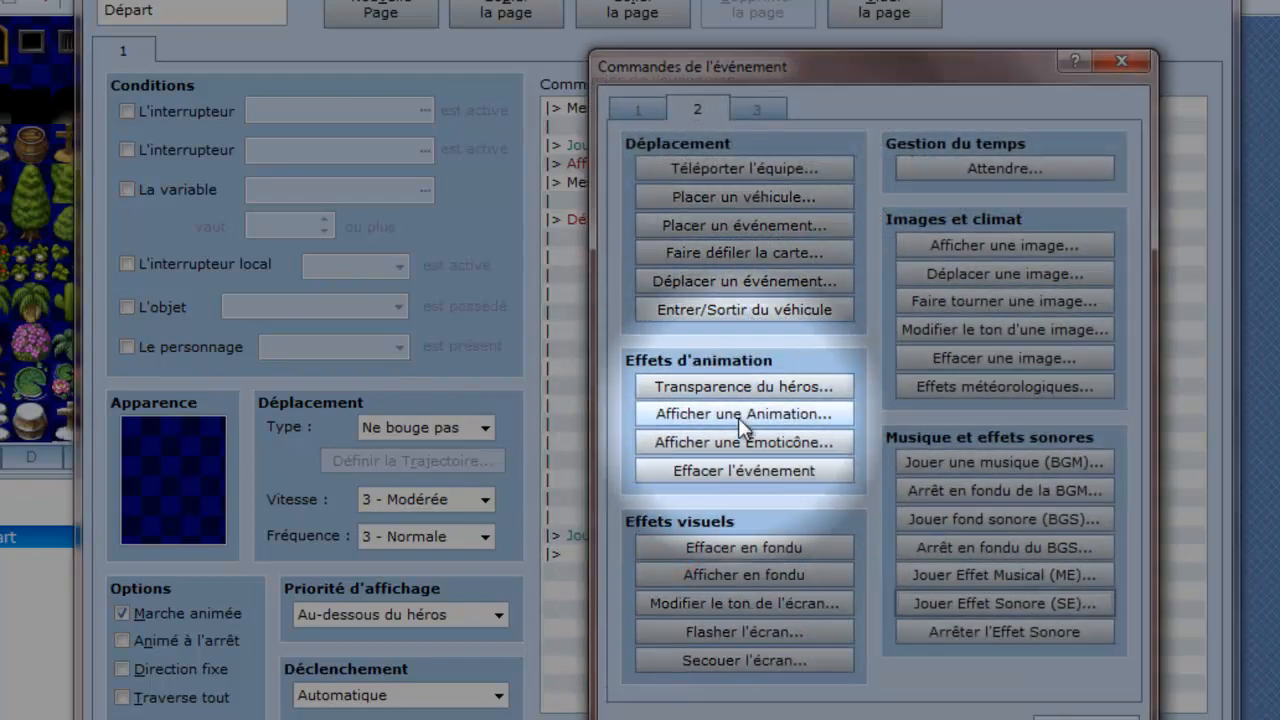
{"action": "left_click", "coordinate": [743, 442]}
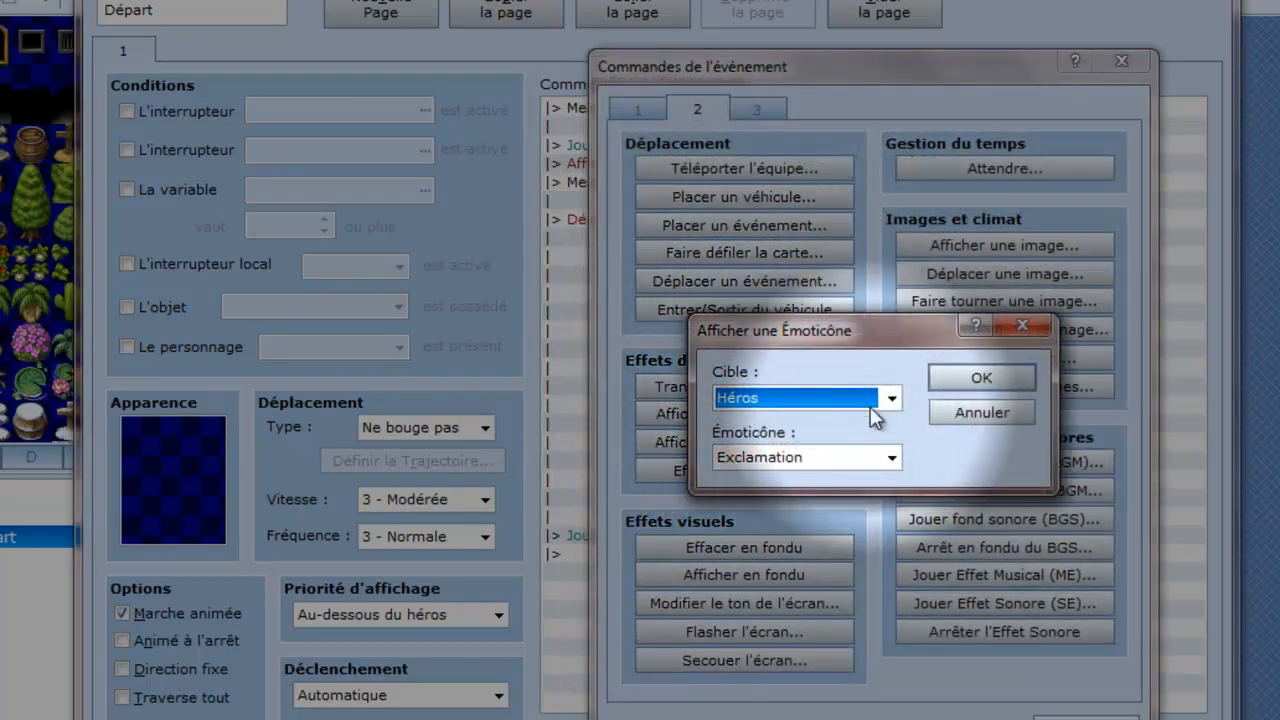
{"action": "left_click", "coordinate": [972, 376]}
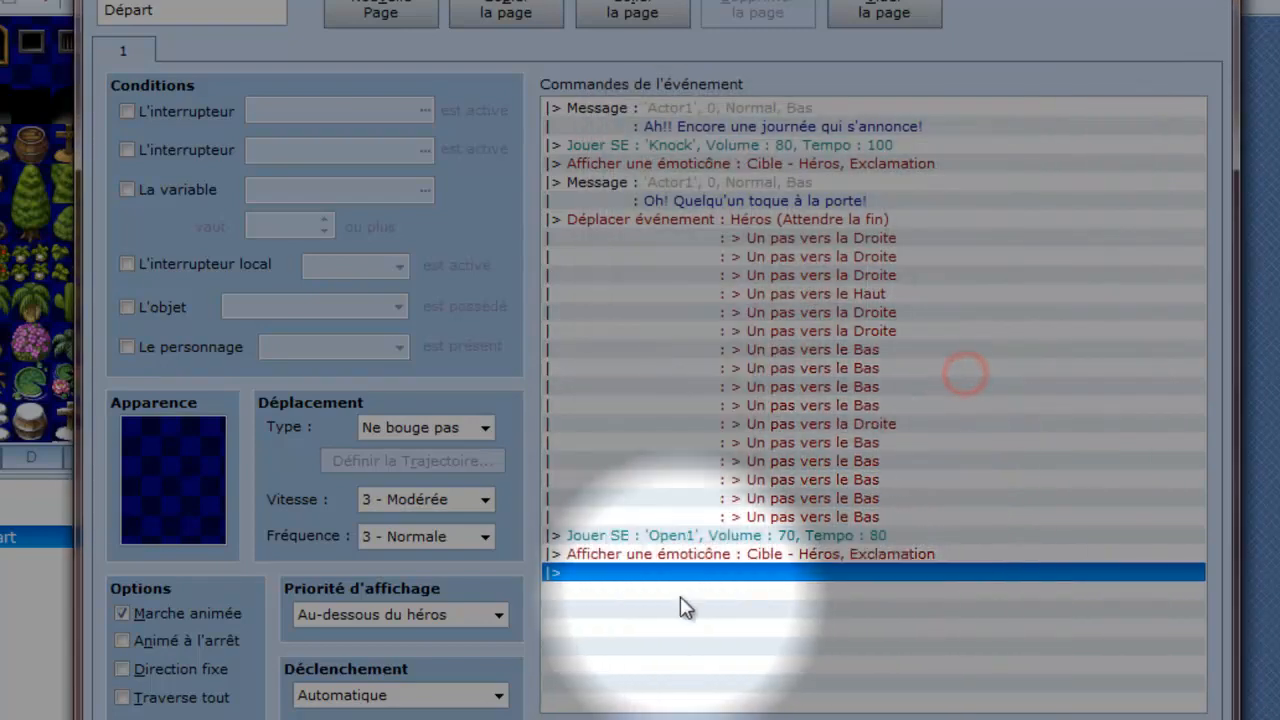
Begin a second movement route for the hero after the last emoticon with Direction fixe ON
{"action": "double_click", "coordinate": [686, 580]}
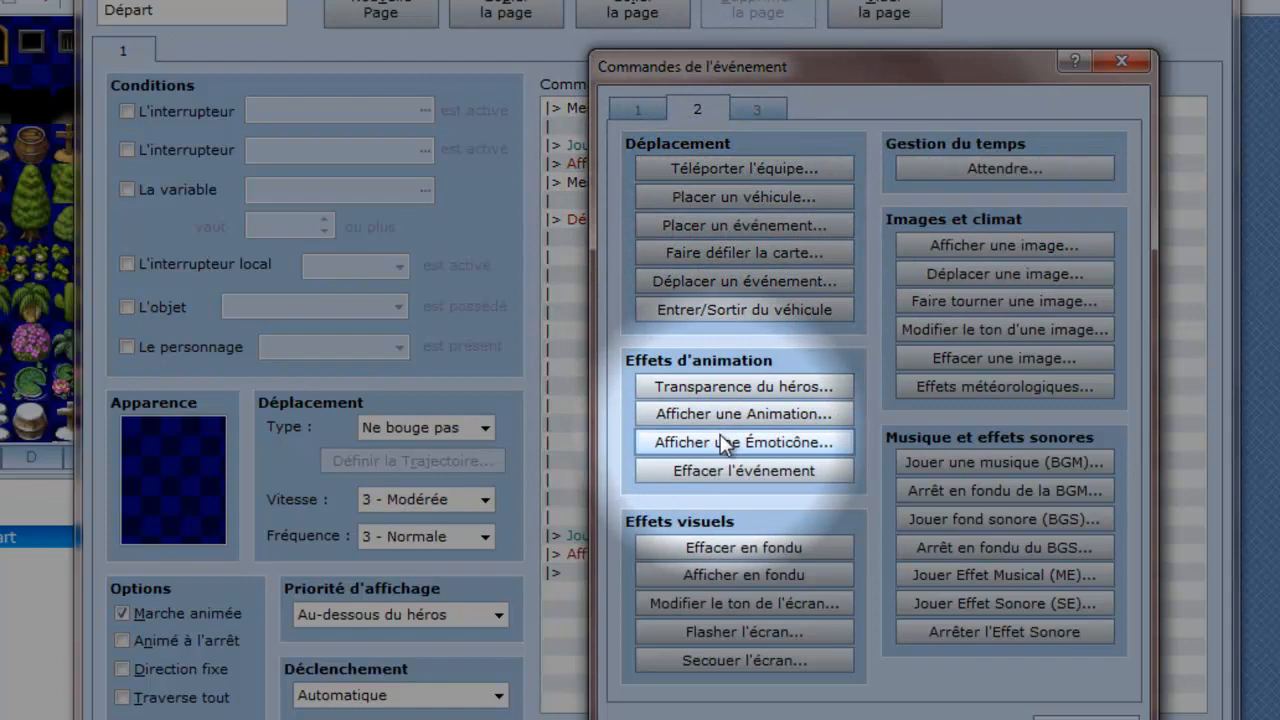
{"action": "left_click", "coordinate": [727, 282]}
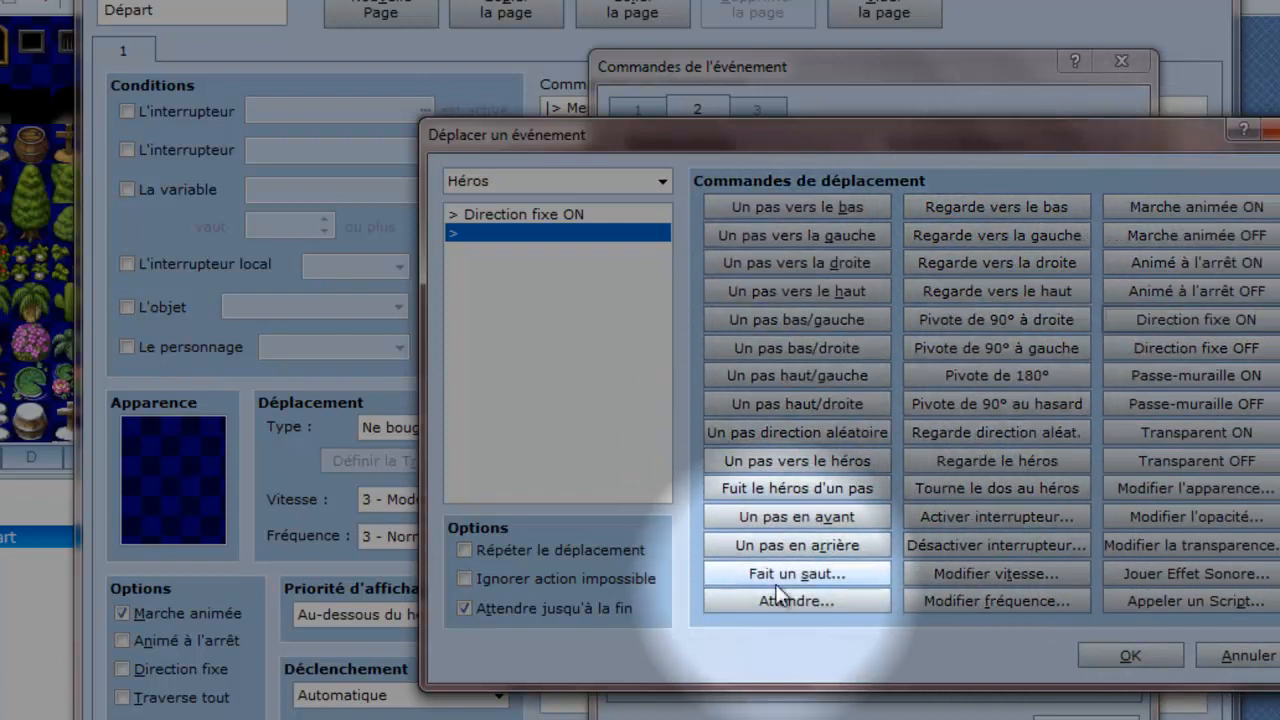
{"action": "left_click", "coordinate": [778, 576]}
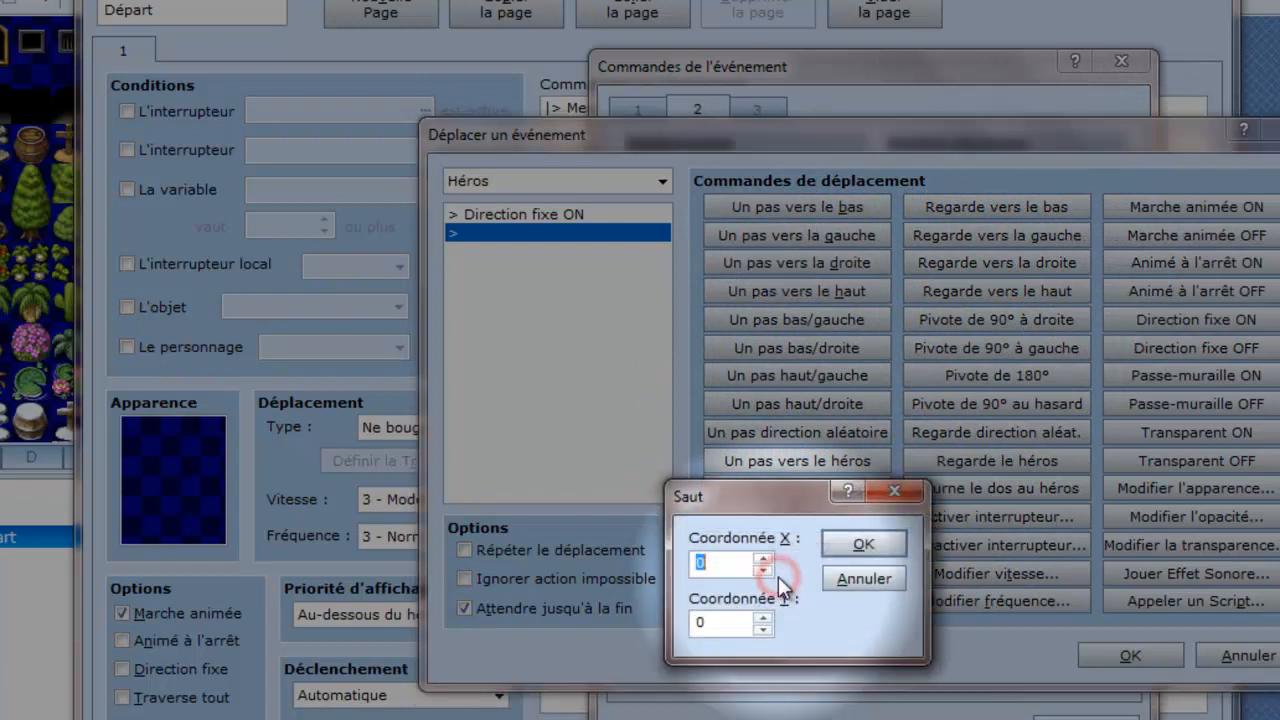
{"action": "left_click", "coordinate": [862, 578]}
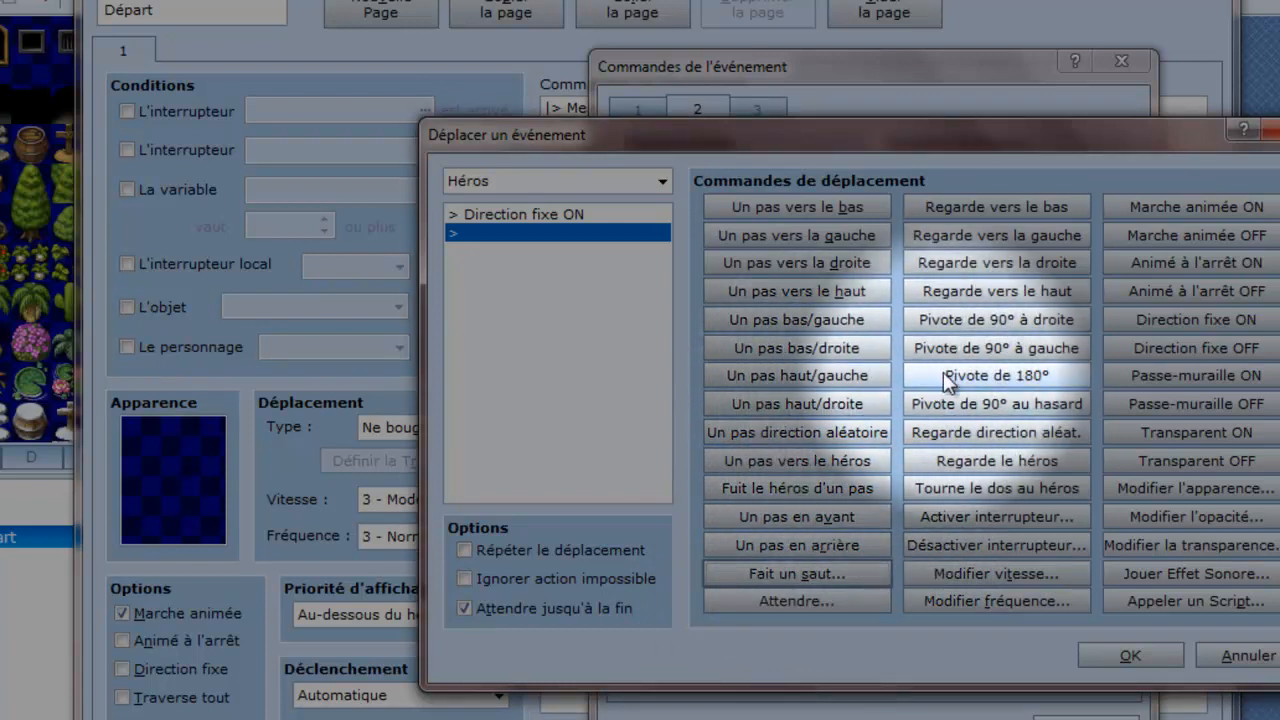
Add a speed change to 6 - Très rapide and one step up to the hero's second route
{"action": "left_click", "coordinate": [954, 573]}
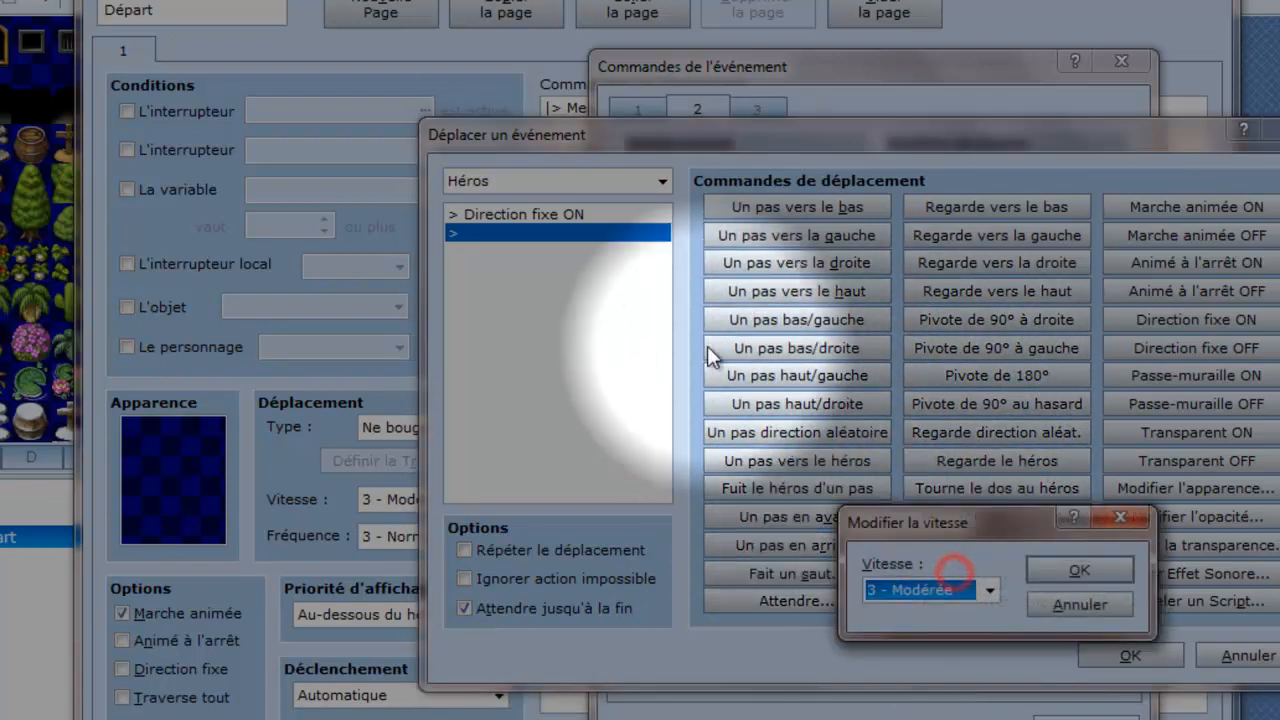
{"action": "left_click", "coordinate": [988, 590]}
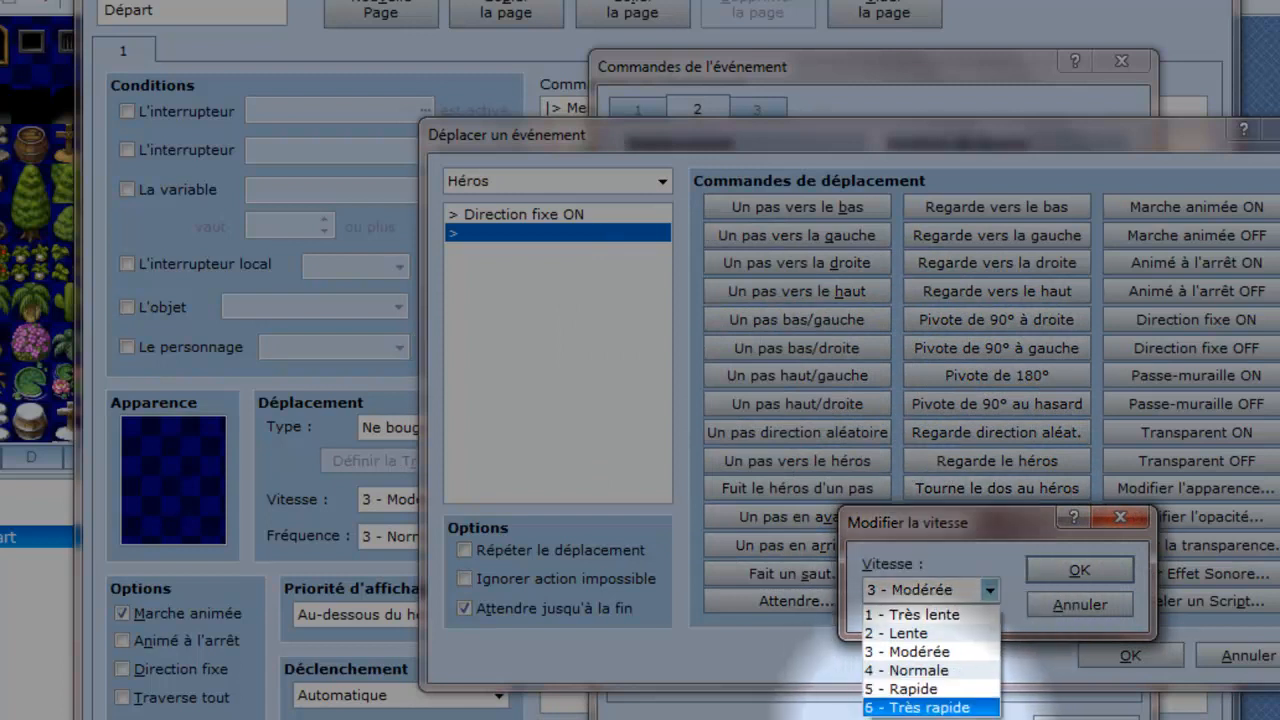
{"action": "left_click", "coordinate": [915, 715]}
{"action": "left_click", "coordinate": [988, 590]}
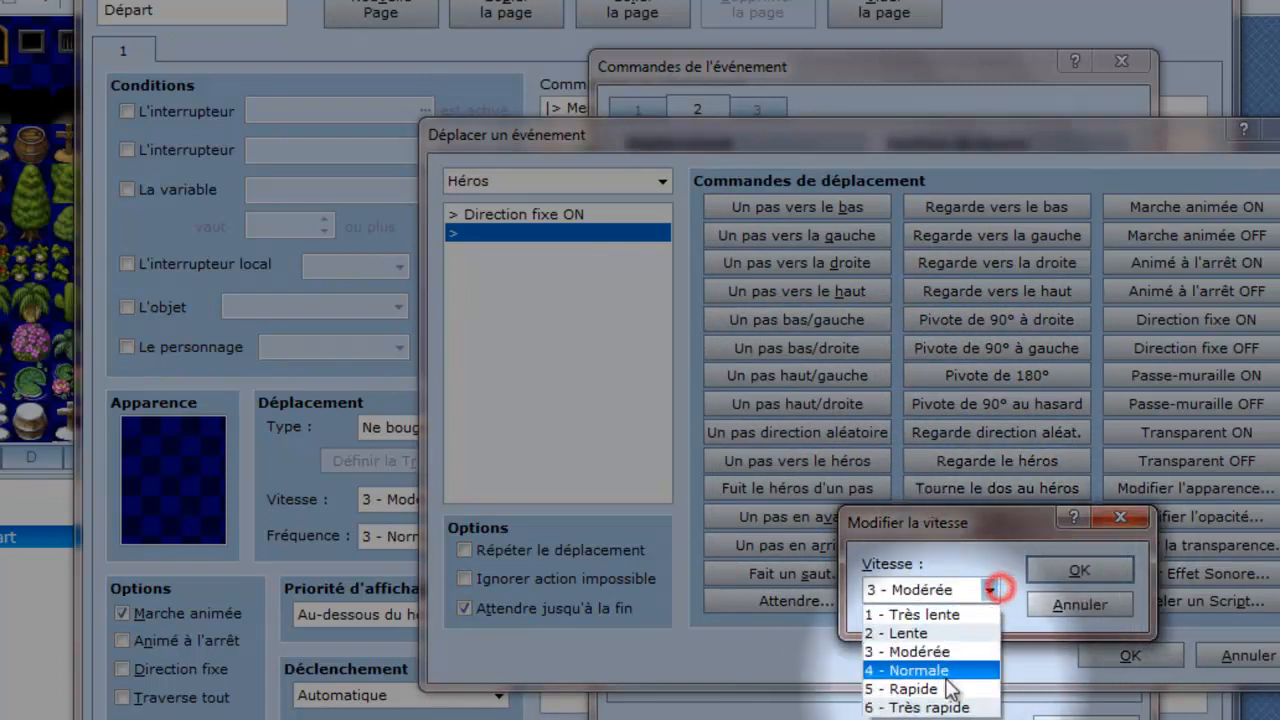
{"action": "left_click", "coordinate": [942, 706]}
{"action": "left_click", "coordinate": [1079, 569]}
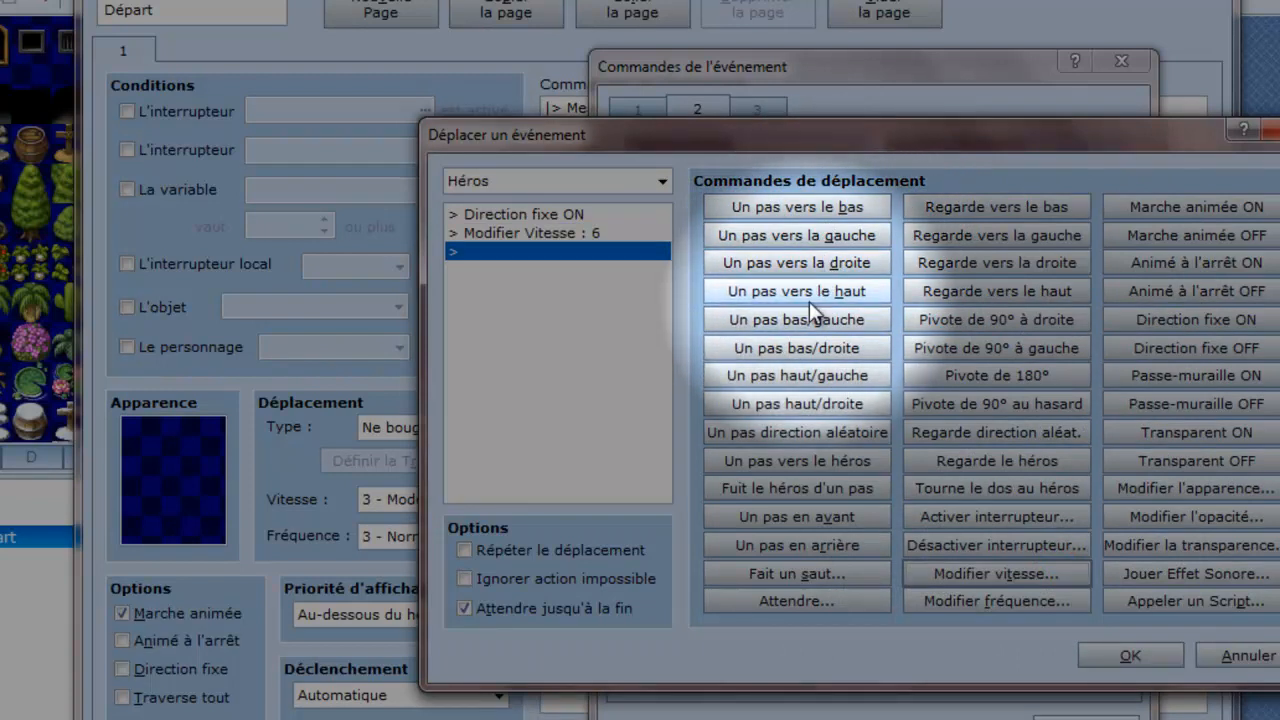
{"action": "left_click", "coordinate": [815, 290]}
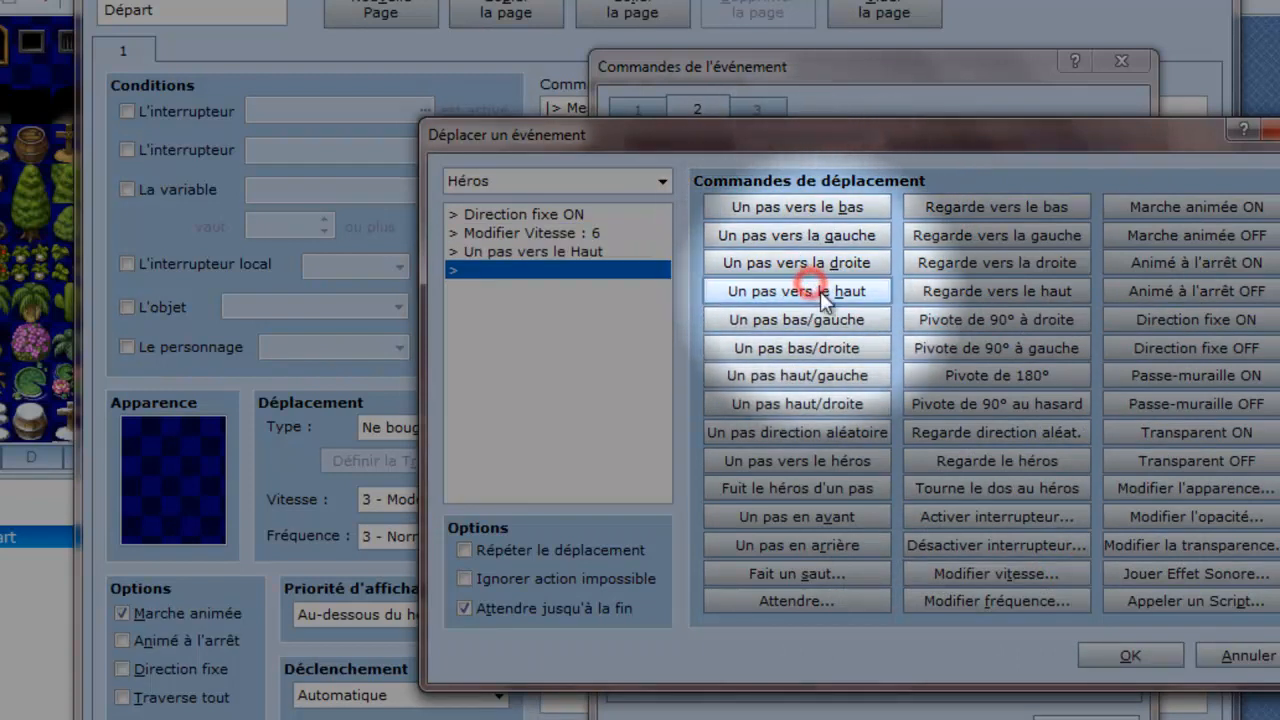
Finish the hero's second route with the speed set back to 3 - Modérée and Direction fixe OFF
{"action": "left_click", "coordinate": [996, 573]}
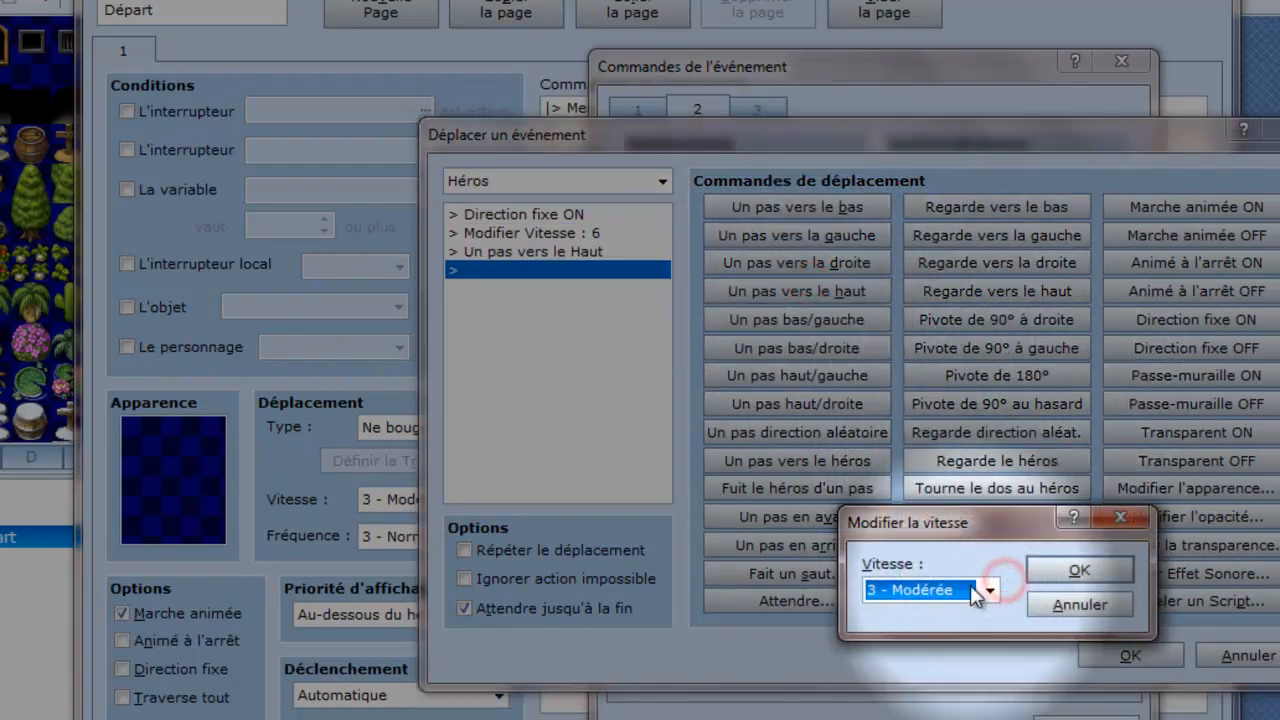
{"action": "left_click", "coordinate": [980, 589]}
{"action": "left_click", "coordinate": [930, 652]}
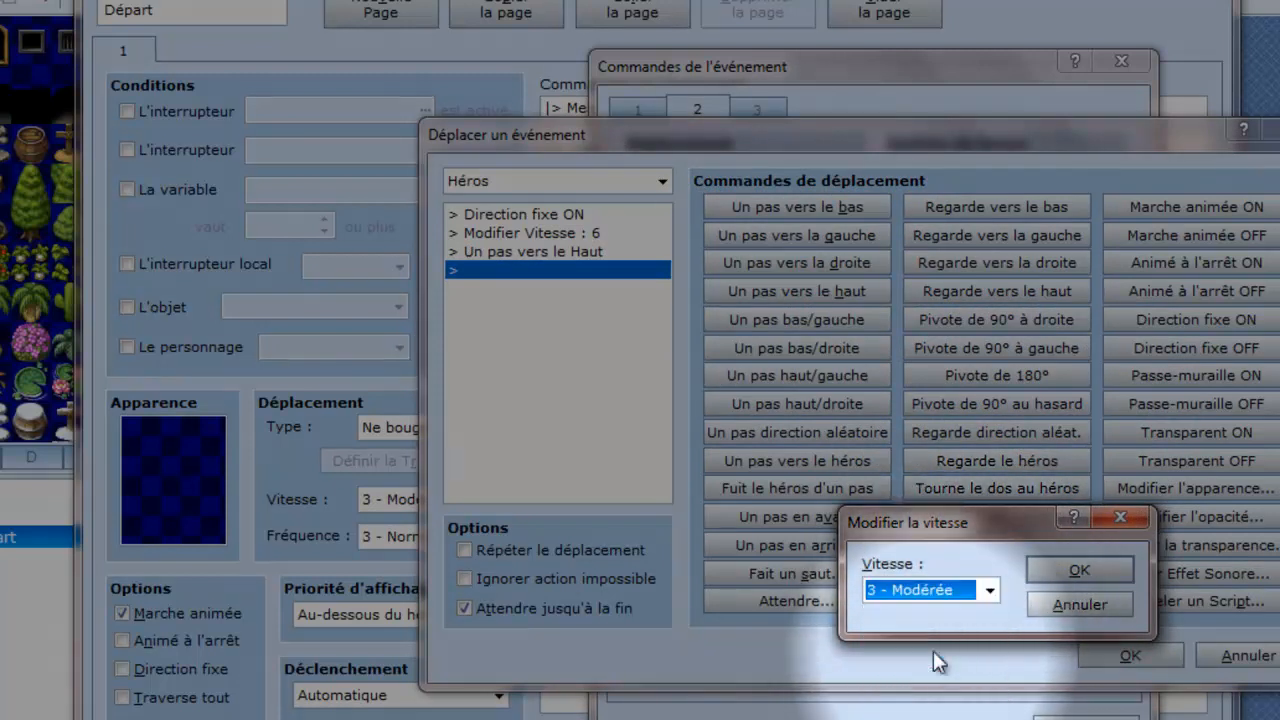
{"action": "left_click", "coordinate": [1062, 571]}
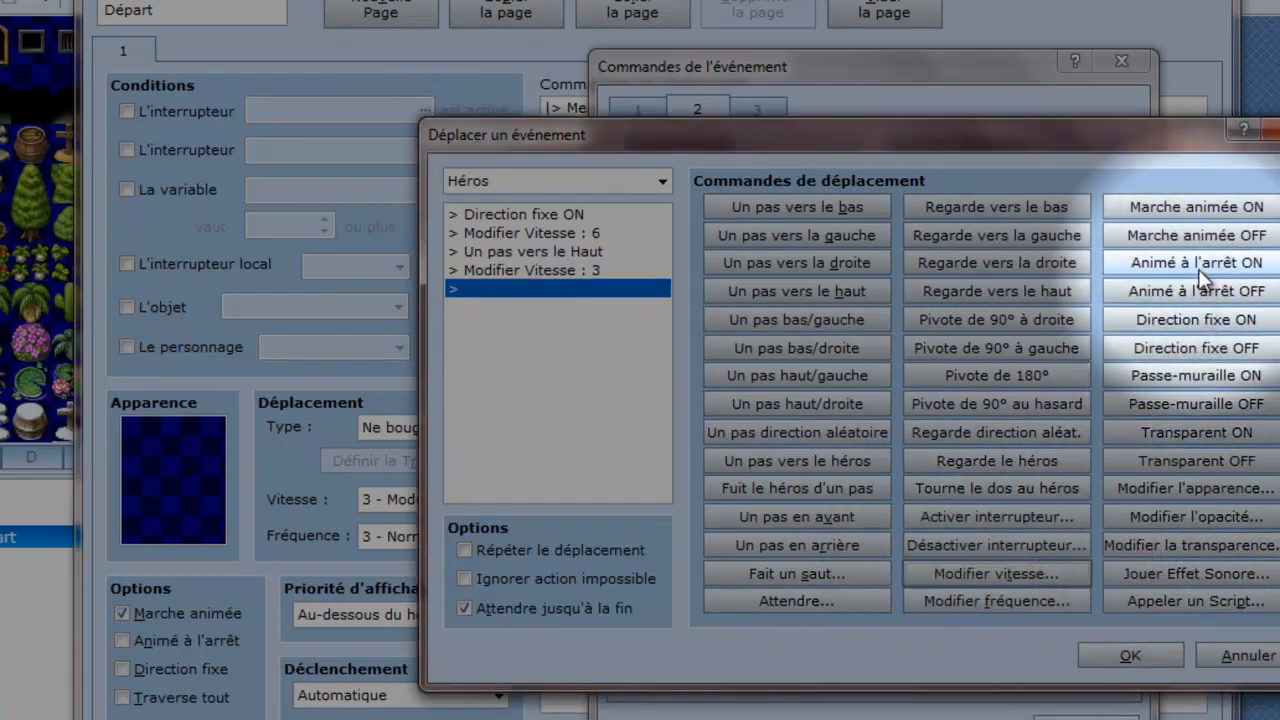
{"action": "left_click", "coordinate": [1196, 347]}
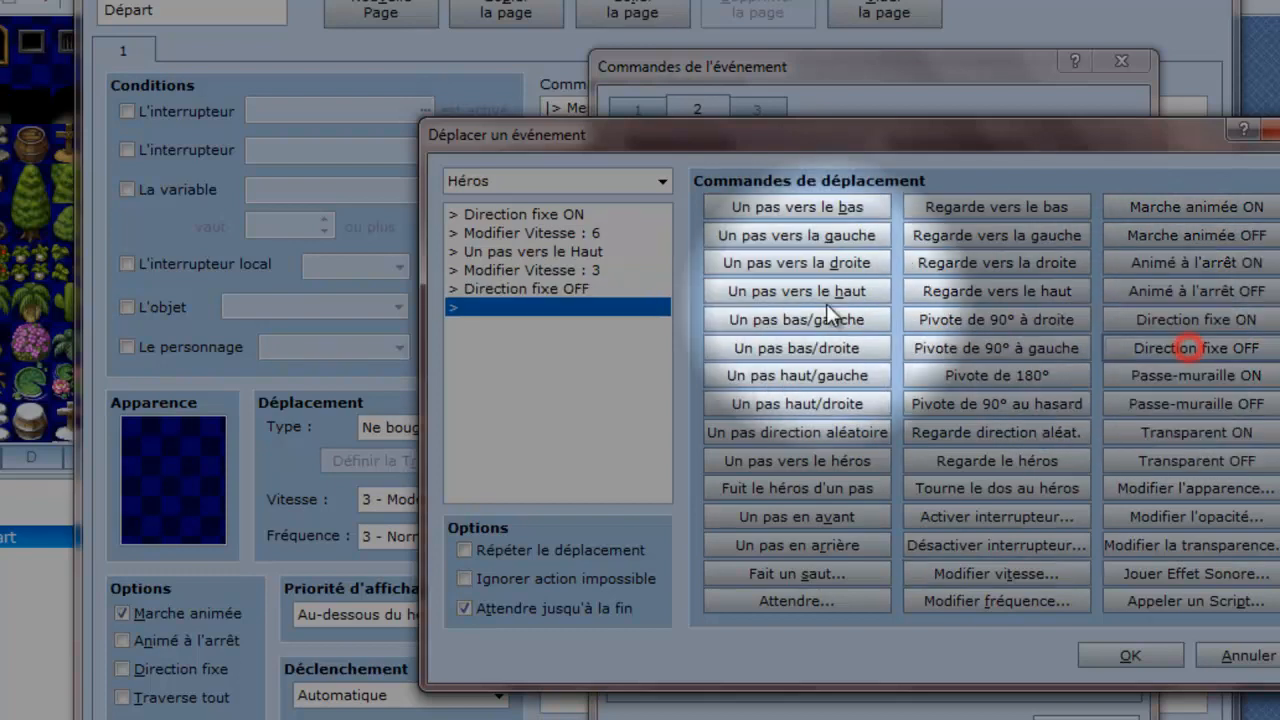
{"action": "left_click", "coordinate": [1130, 656]}
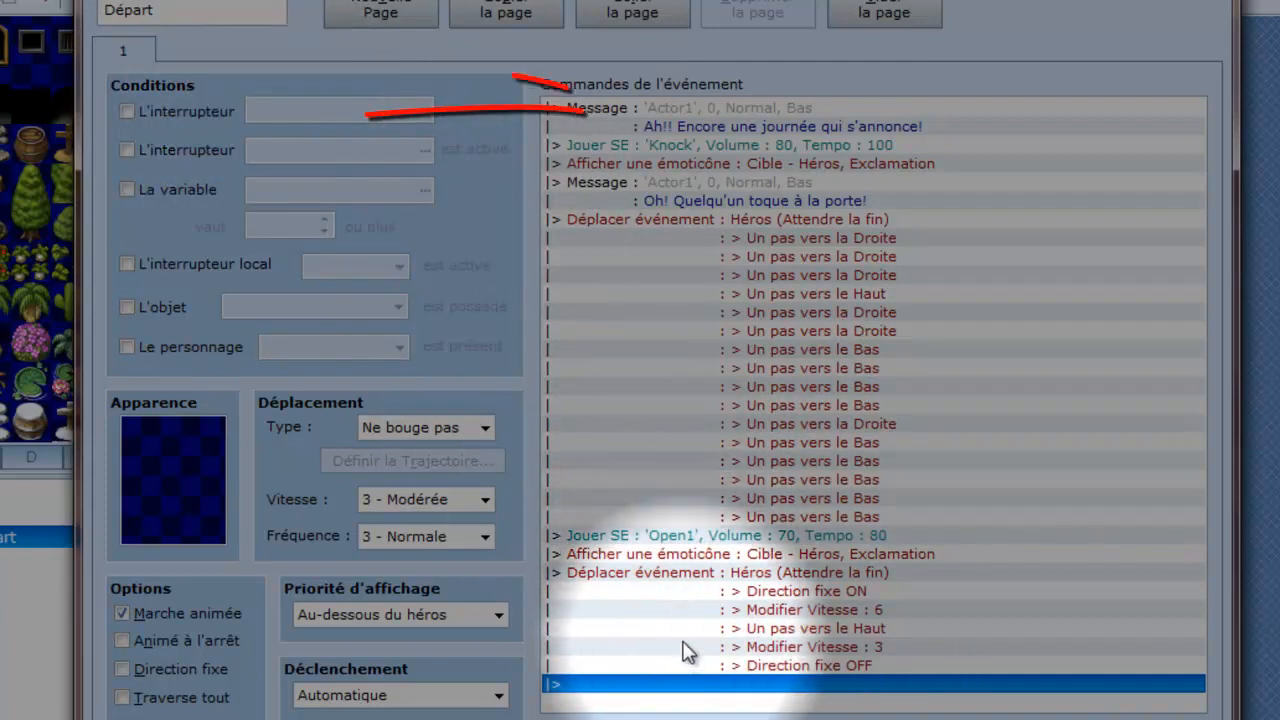
Add a command at the end of the Départ event that turns on switch 0001
{"action": "double_click", "coordinate": [677, 683]}
{"action": "left_click", "coordinate": [643, 117]}
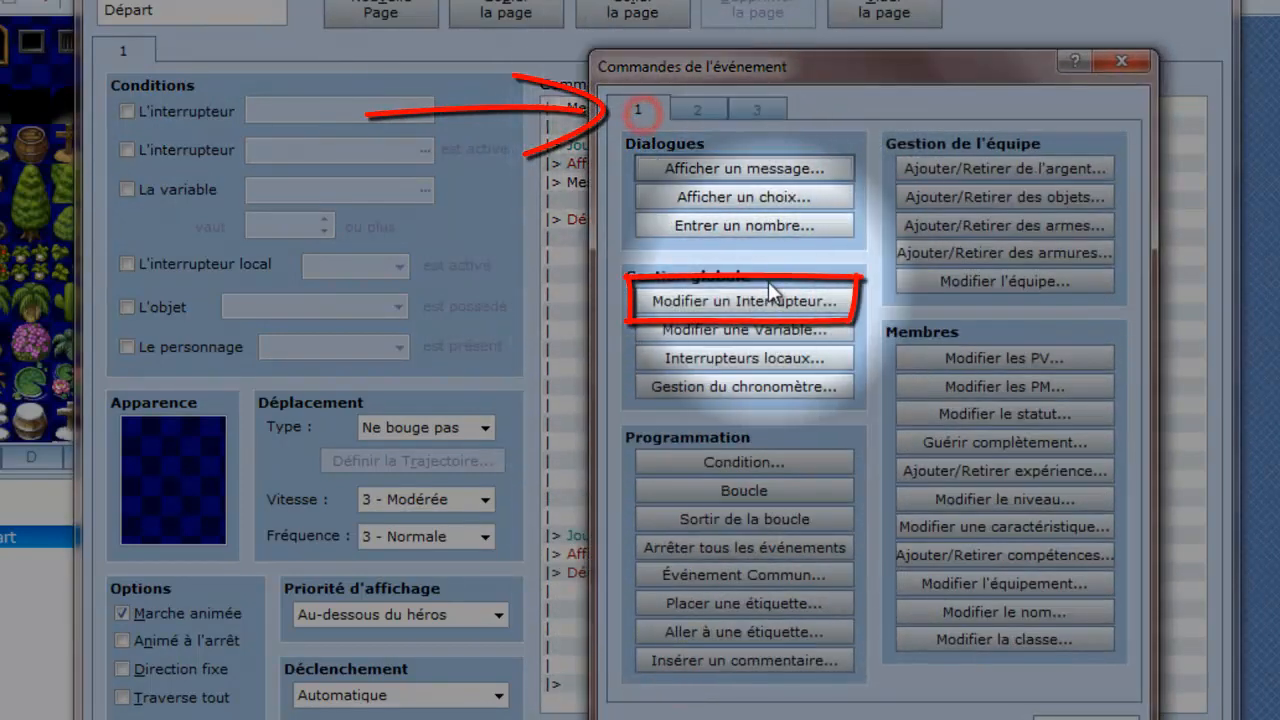
{"action": "left_click", "coordinate": [744, 300]}
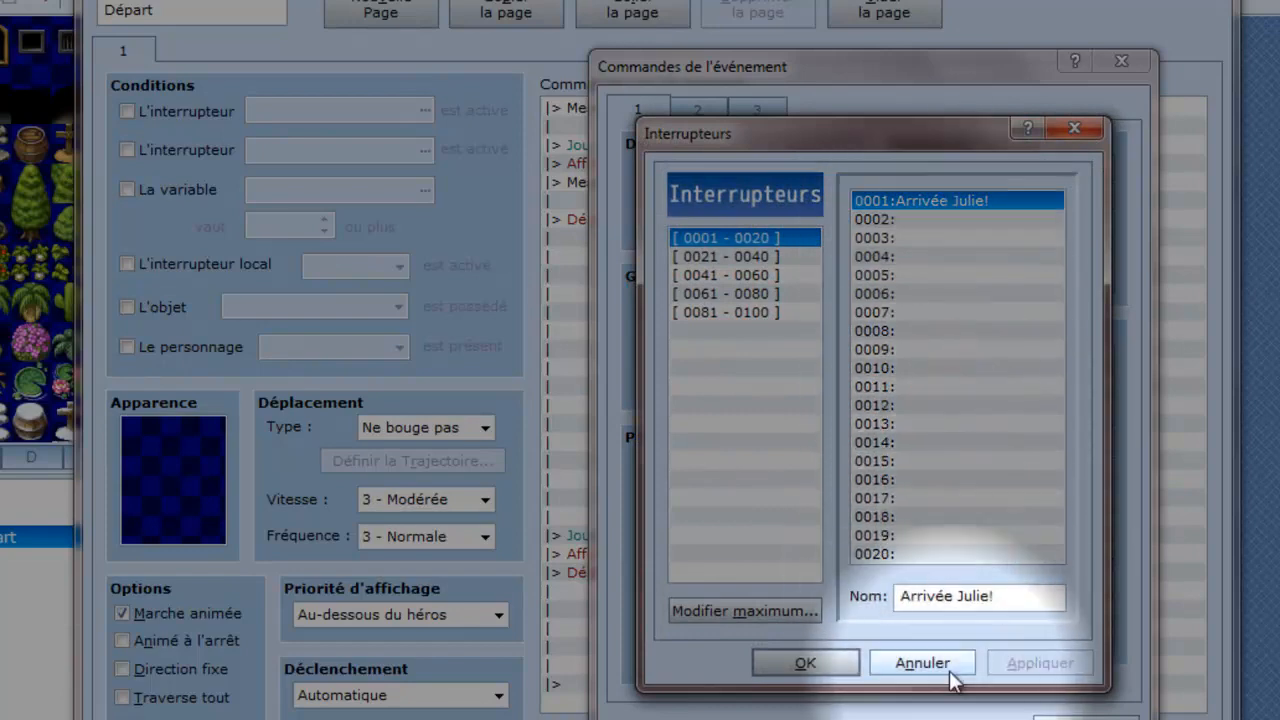
{"action": "left_click", "coordinate": [935, 665]}
{"action": "left_click", "coordinate": [870, 514]}
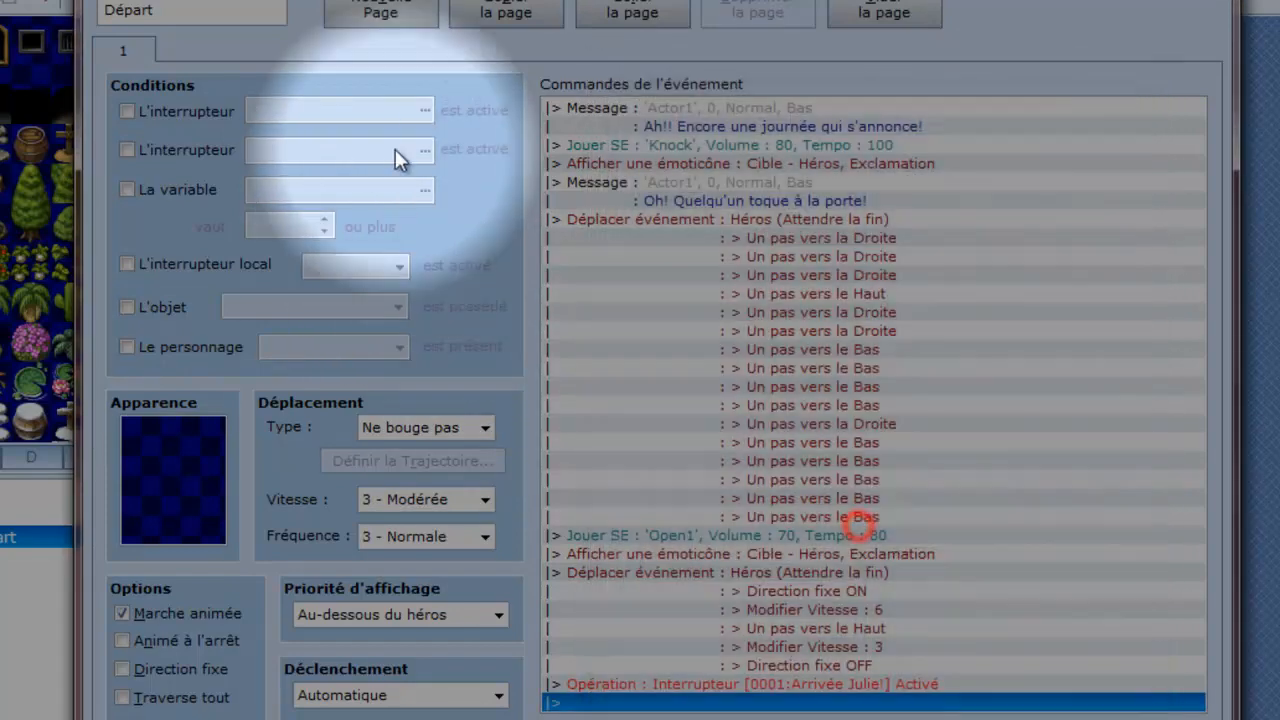
Add an empty second page to the Départ event, conditioned on switch 0001 being active, and save the event
{"action": "left_click", "coordinate": [383, 12]}
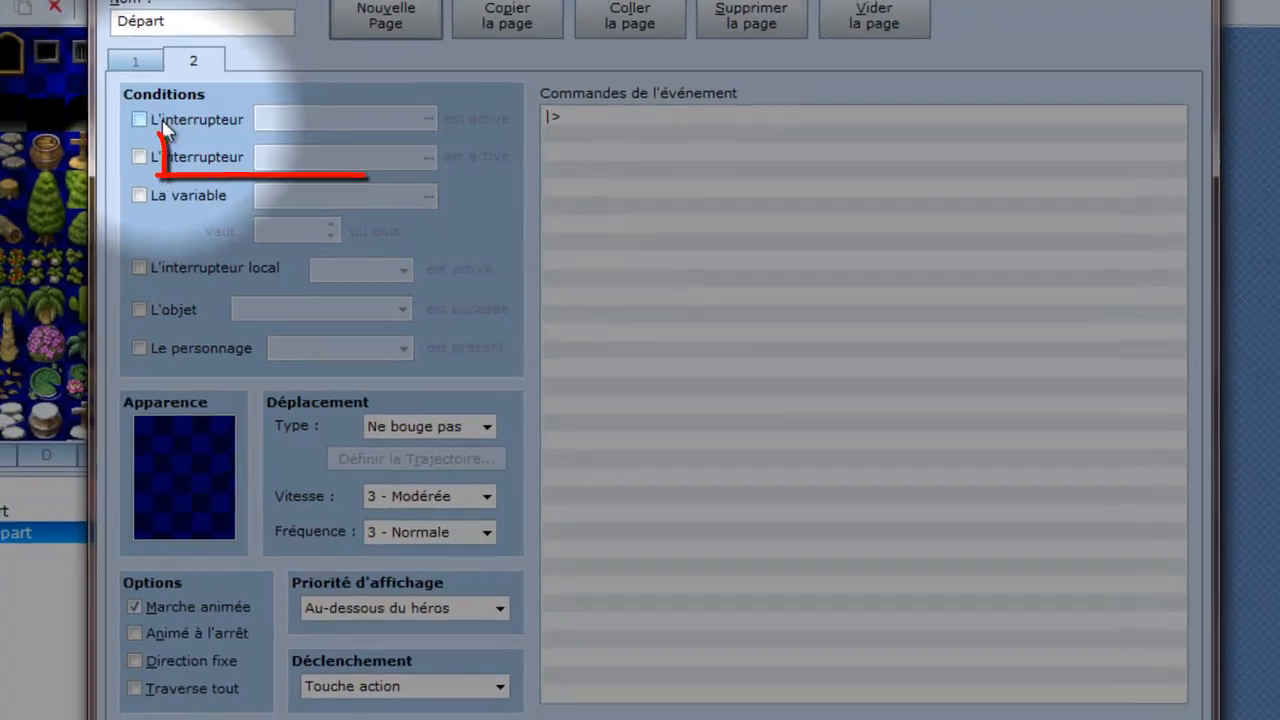
{"action": "left_click", "coordinate": [146, 111]}
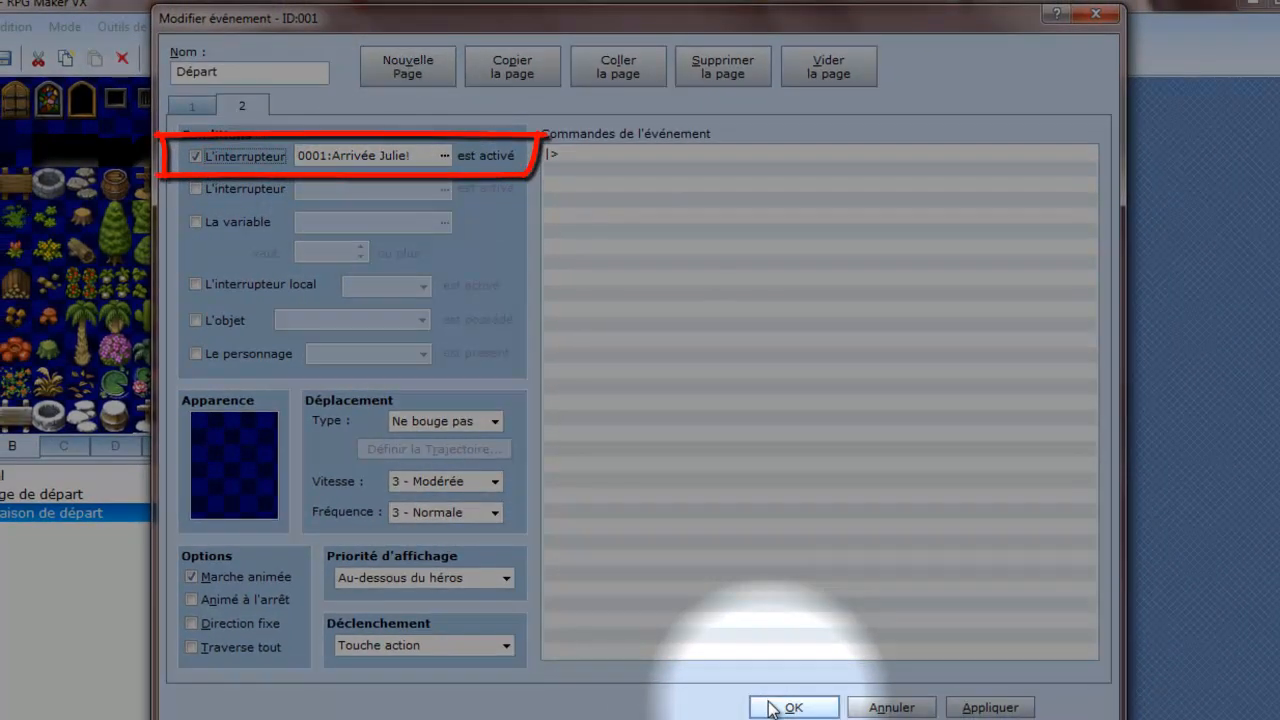
{"action": "left_click", "coordinate": [790, 707]}
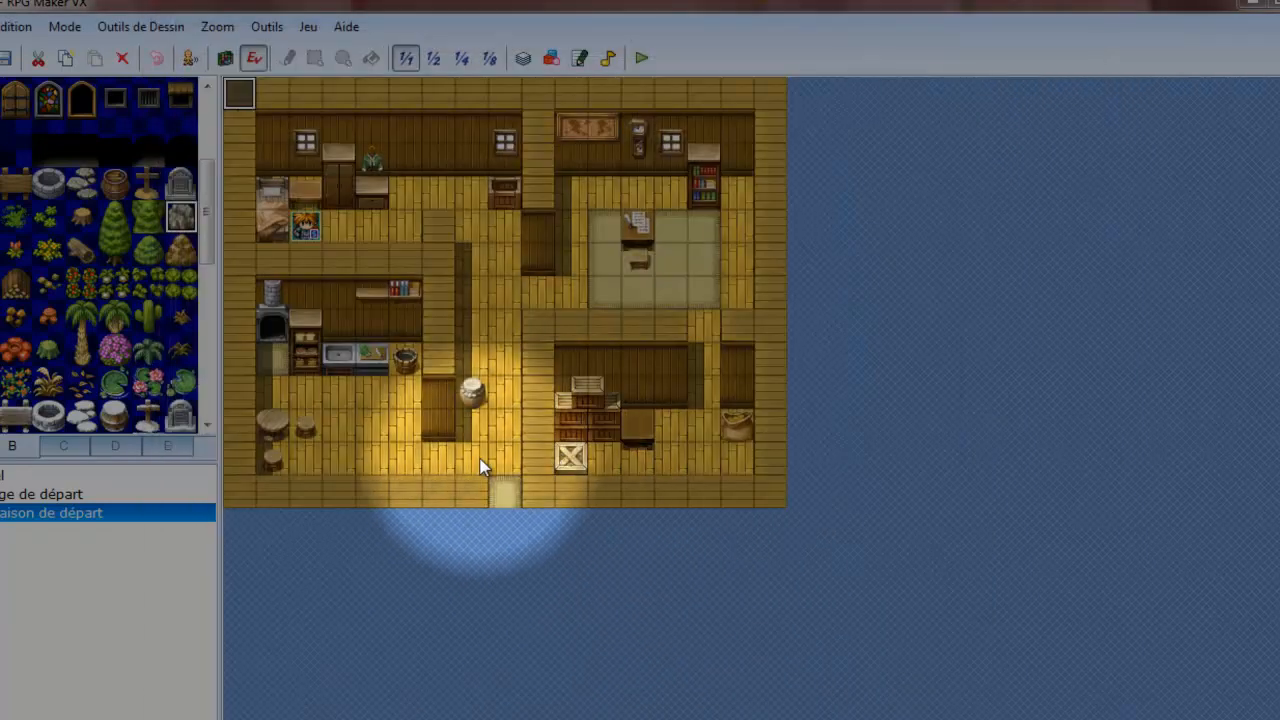
Create an event on the house's doorway tile and give it the blond Actor1 character facing up as its appearance
{"action": "double_click", "coordinate": [495, 491]}
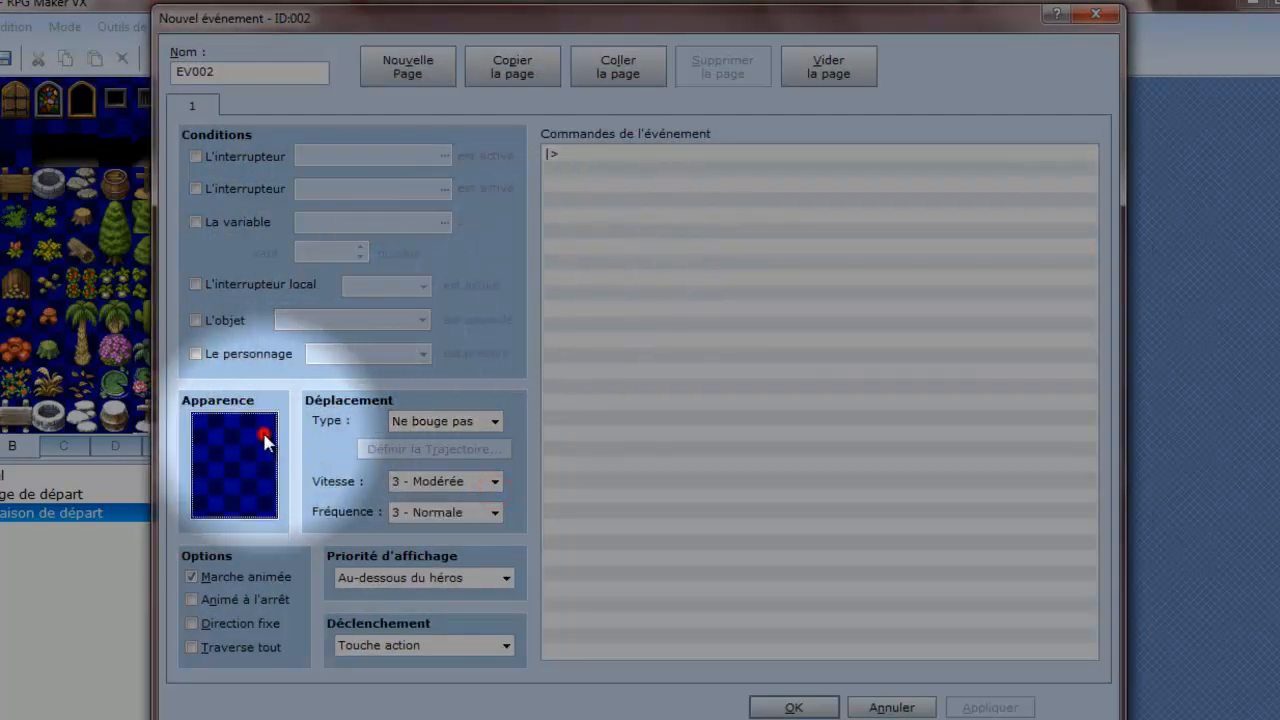
{"action": "double_click", "coordinate": [264, 438]}
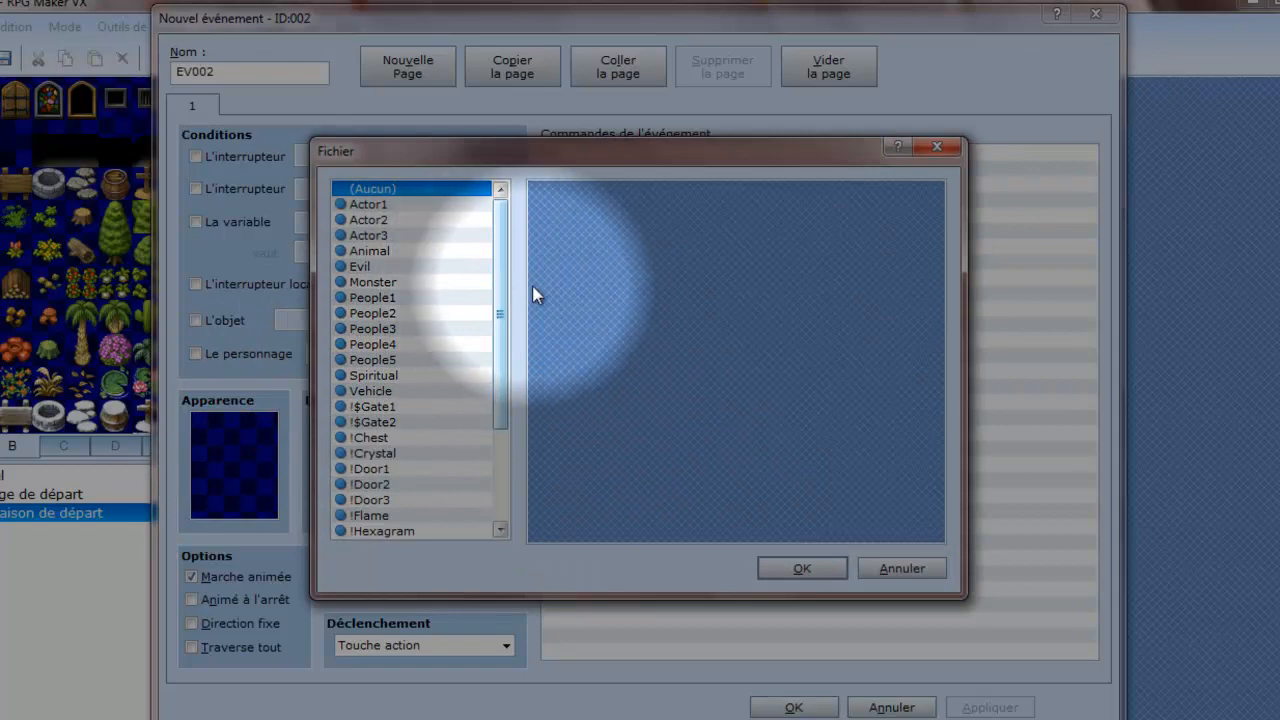
{"action": "left_click", "coordinate": [425, 204]}
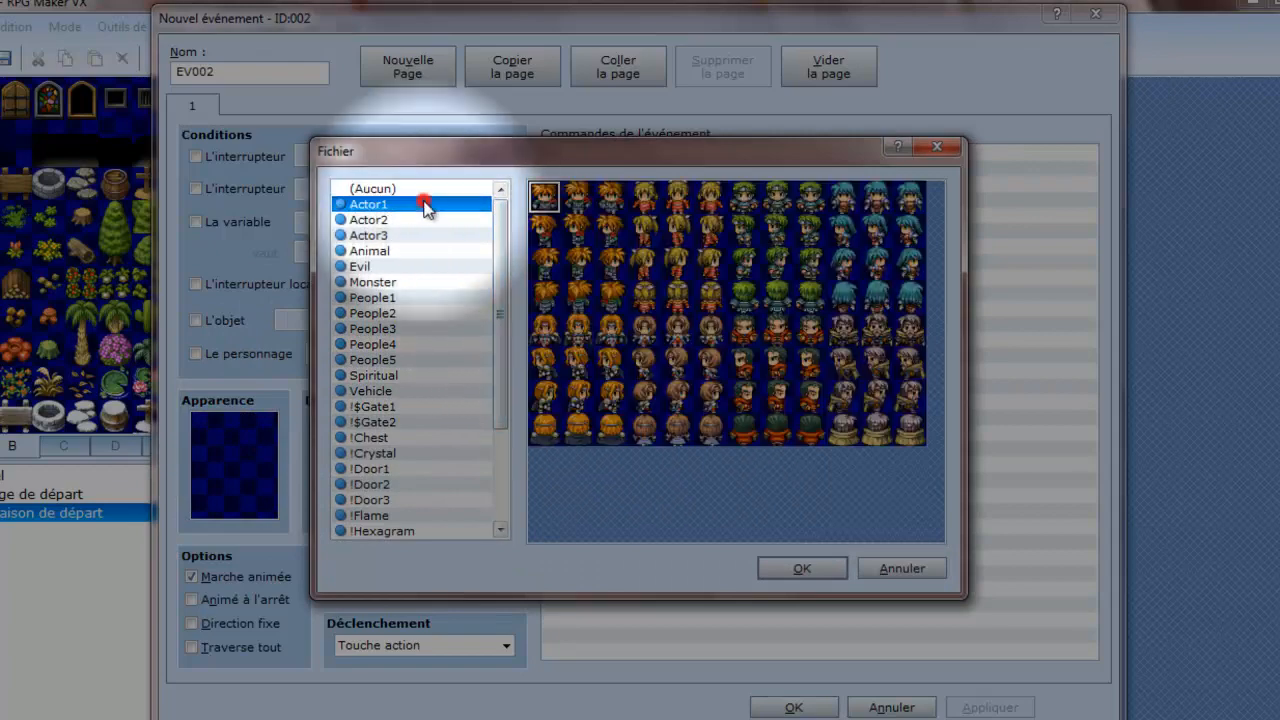
{"action": "left_click", "coordinate": [677, 293]}
{"action": "left_click", "coordinate": [775, 570]}
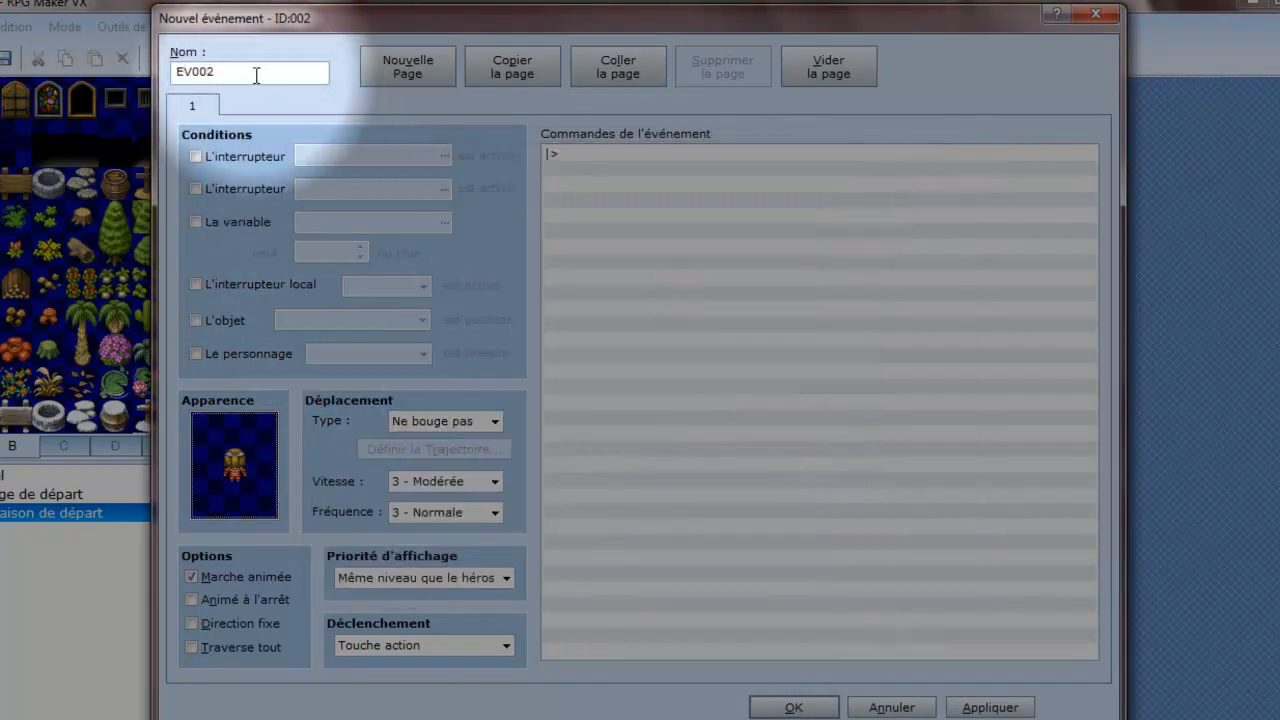
Name the new event Julie and condition its page on switch 0001:Arrivée Julie! being active
{"action": "double_click", "coordinate": [250, 70]}
{"action": "type", "text": "Julie"}
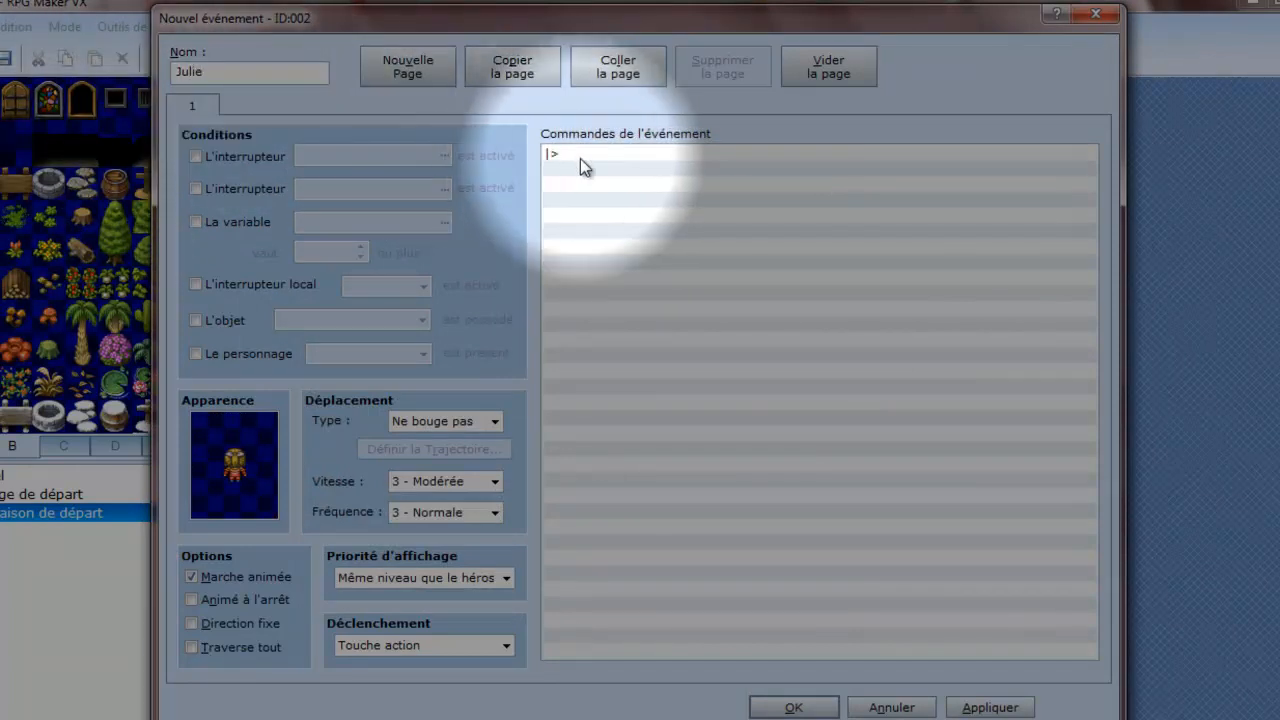
{"action": "left_click", "coordinate": [228, 155]}
{"action": "left_click", "coordinate": [376, 153]}
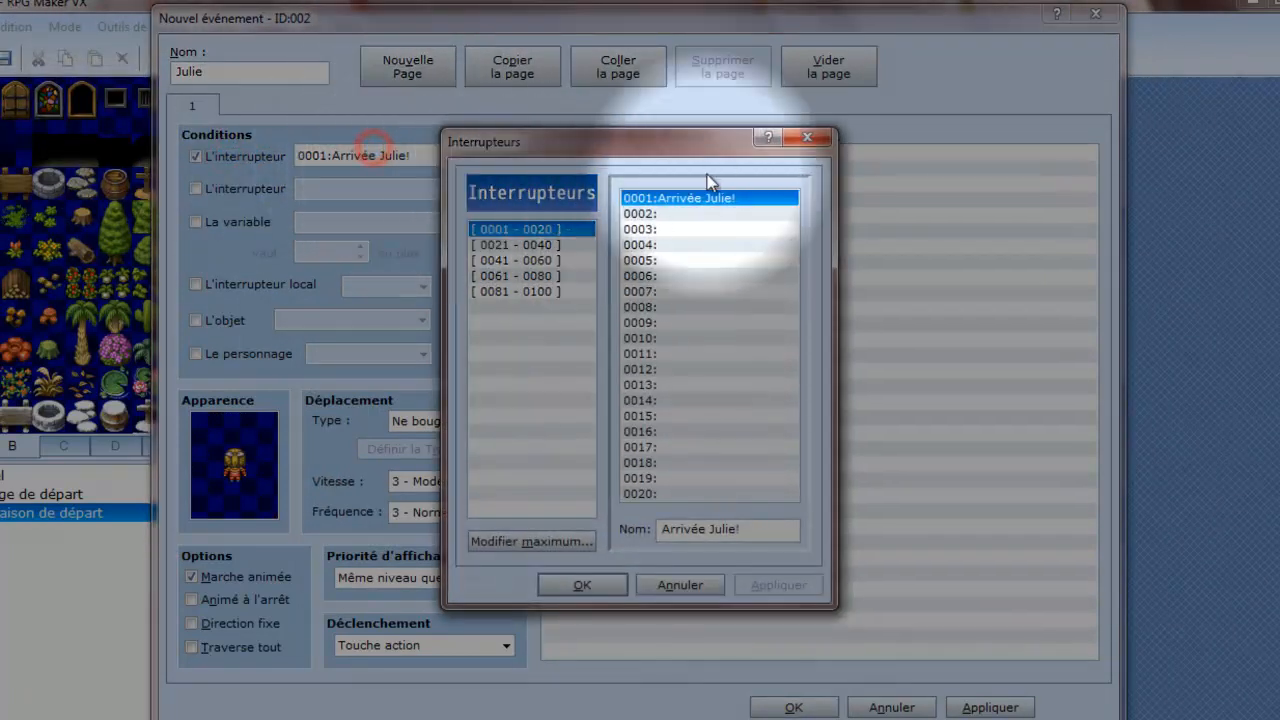
{"action": "left_click", "coordinate": [578, 584]}
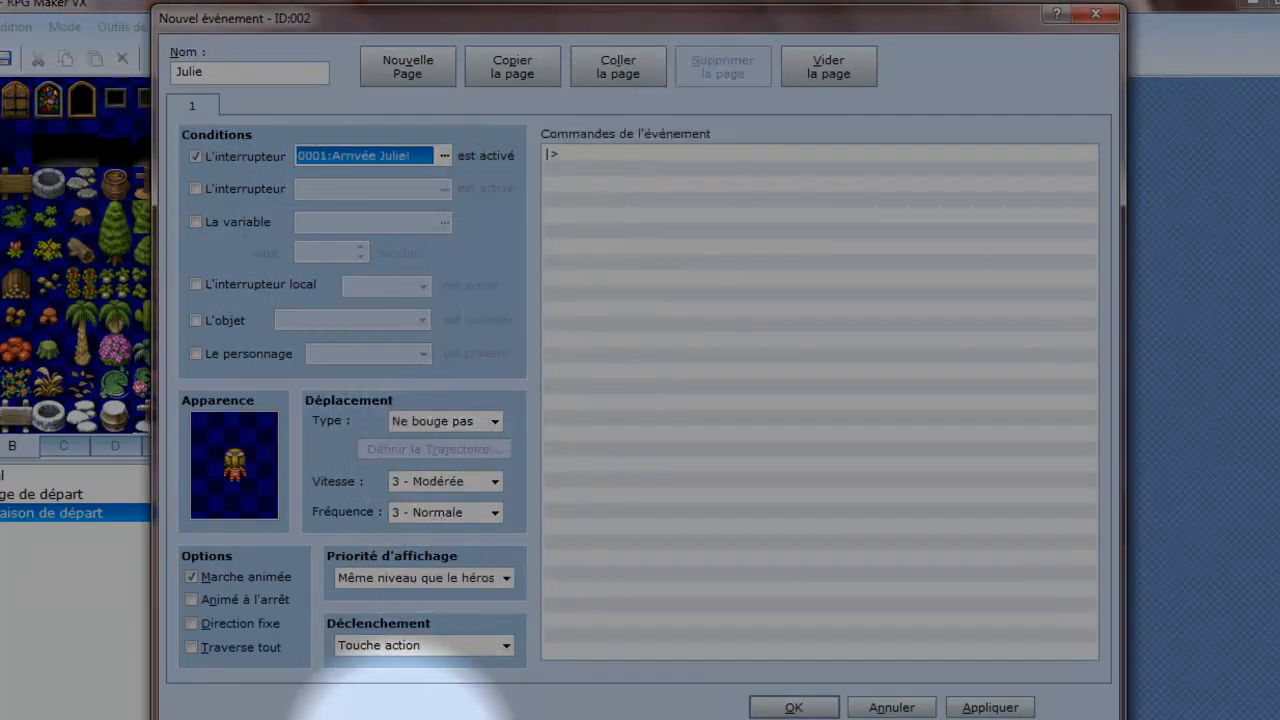
Set the Julie event's trigger to Automatique
{"action": "left_click", "coordinate": [432, 646]}
{"action": "left_click", "coordinate": [430, 706]}
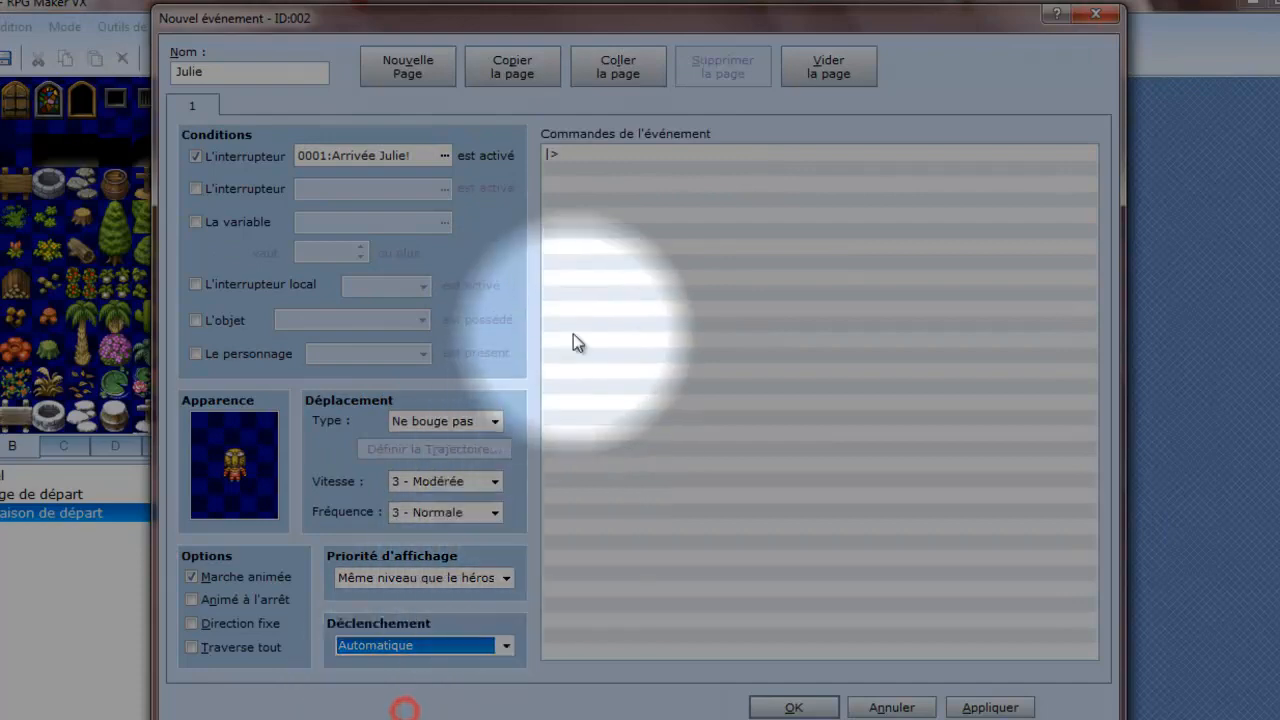
Add a message with the second Actor1 face reading "Daniel! Vite!" and, on a second line, "Les anciens te cherchent!"
{"action": "double_click", "coordinate": [579, 156]}
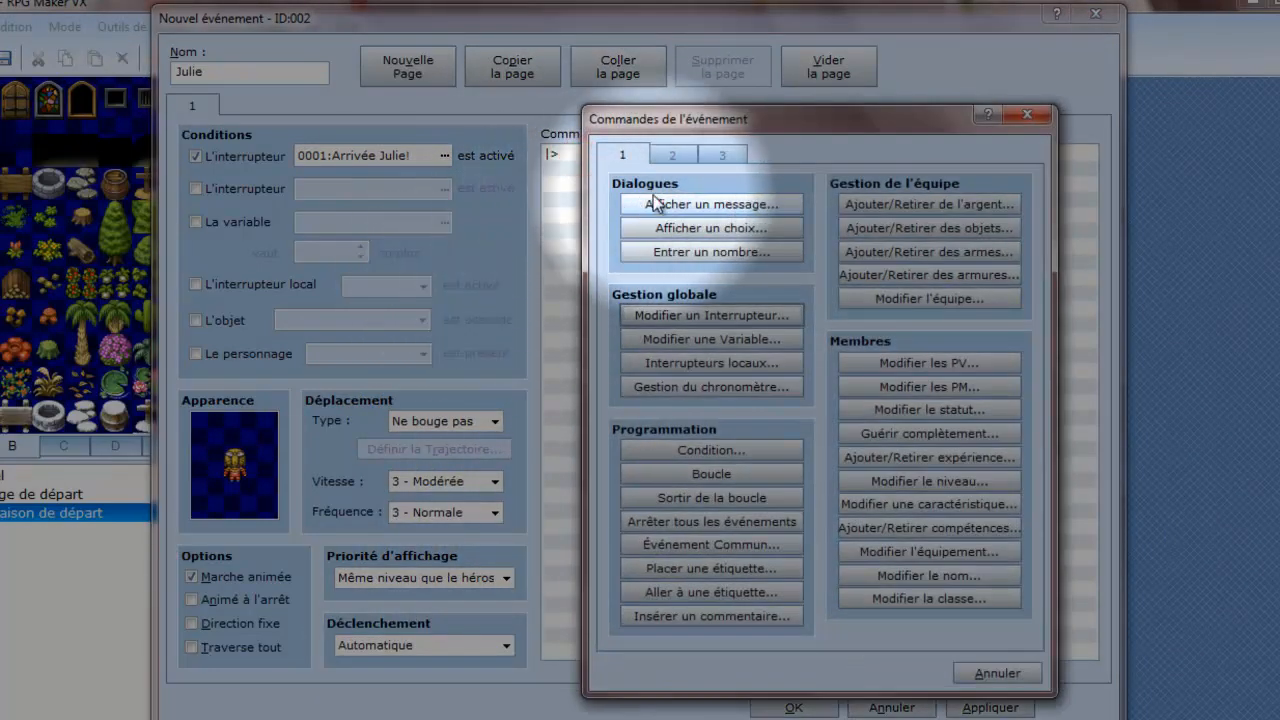
{"action": "left_click", "coordinate": [652, 200]}
{"action": "double_click", "coordinate": [586, 433]}
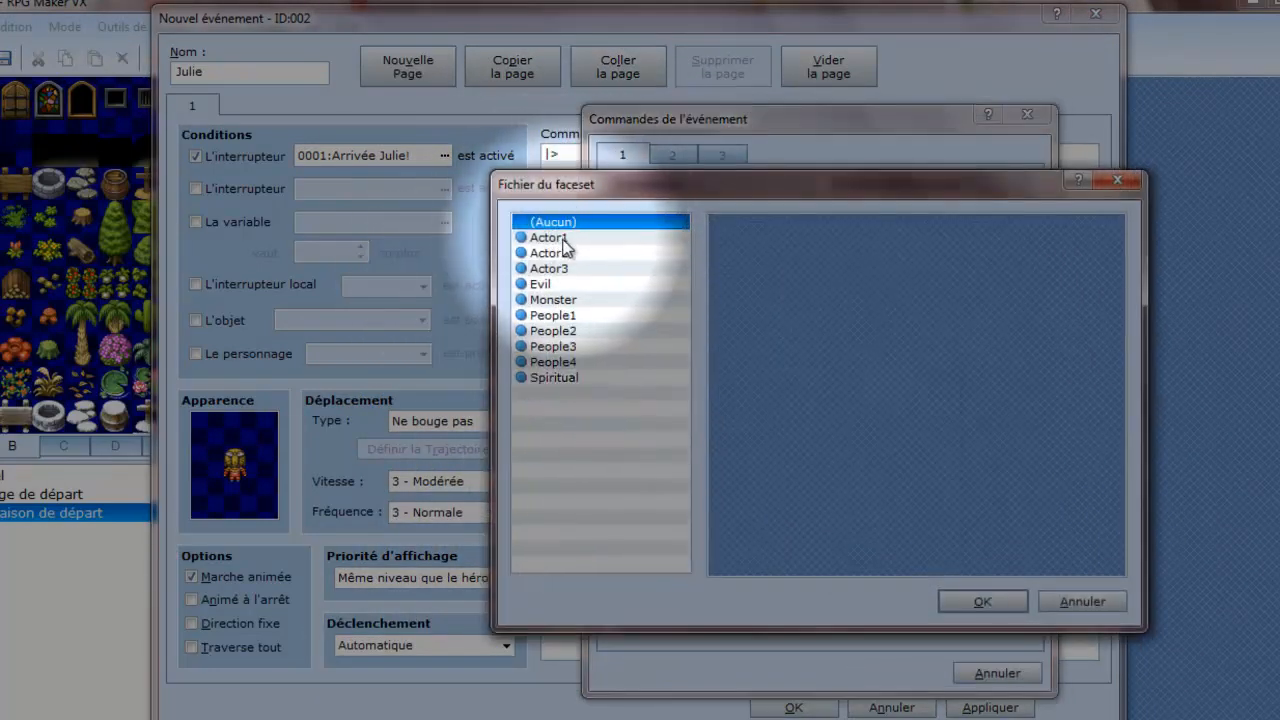
{"action": "left_click", "coordinate": [549, 237]}
{"action": "double_click", "coordinate": [897, 280]}
{"action": "left_click", "coordinate": [752, 365]}
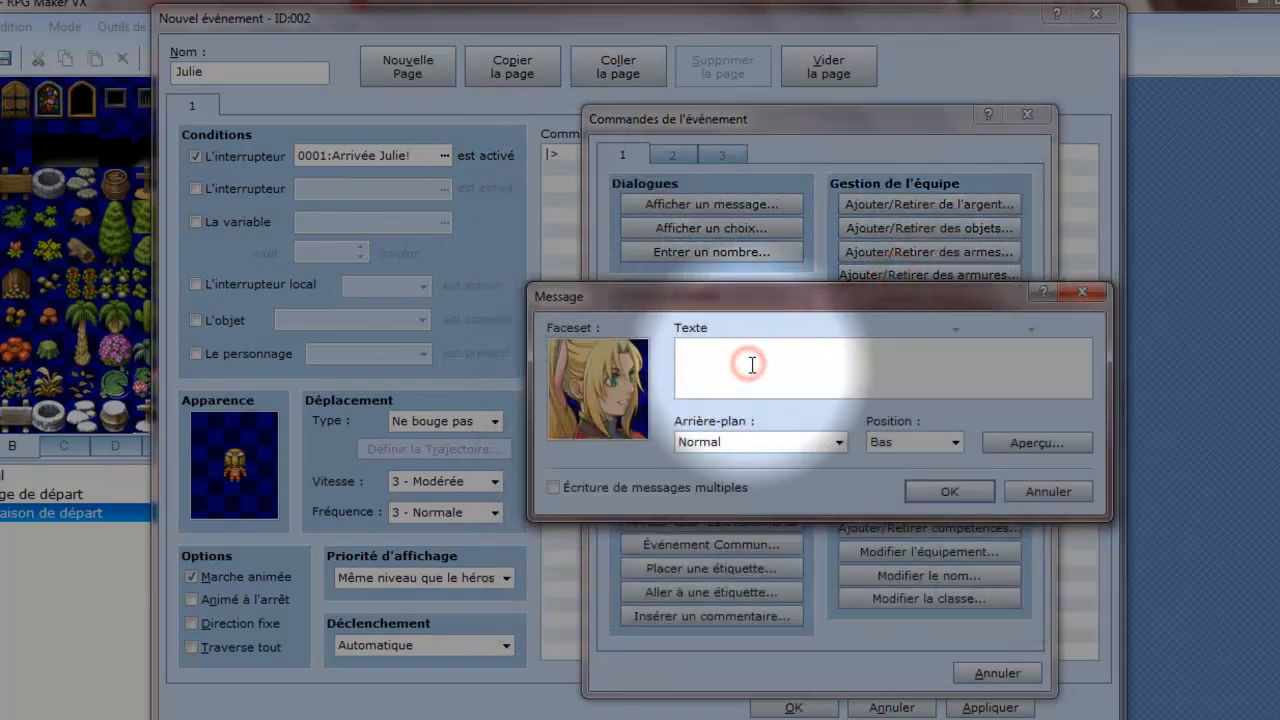
{"action": "type", "text": "Daniel! Vite!"}
{"action": "key", "text": "Return"}
{"action": "type", "text": "Les anciens"}
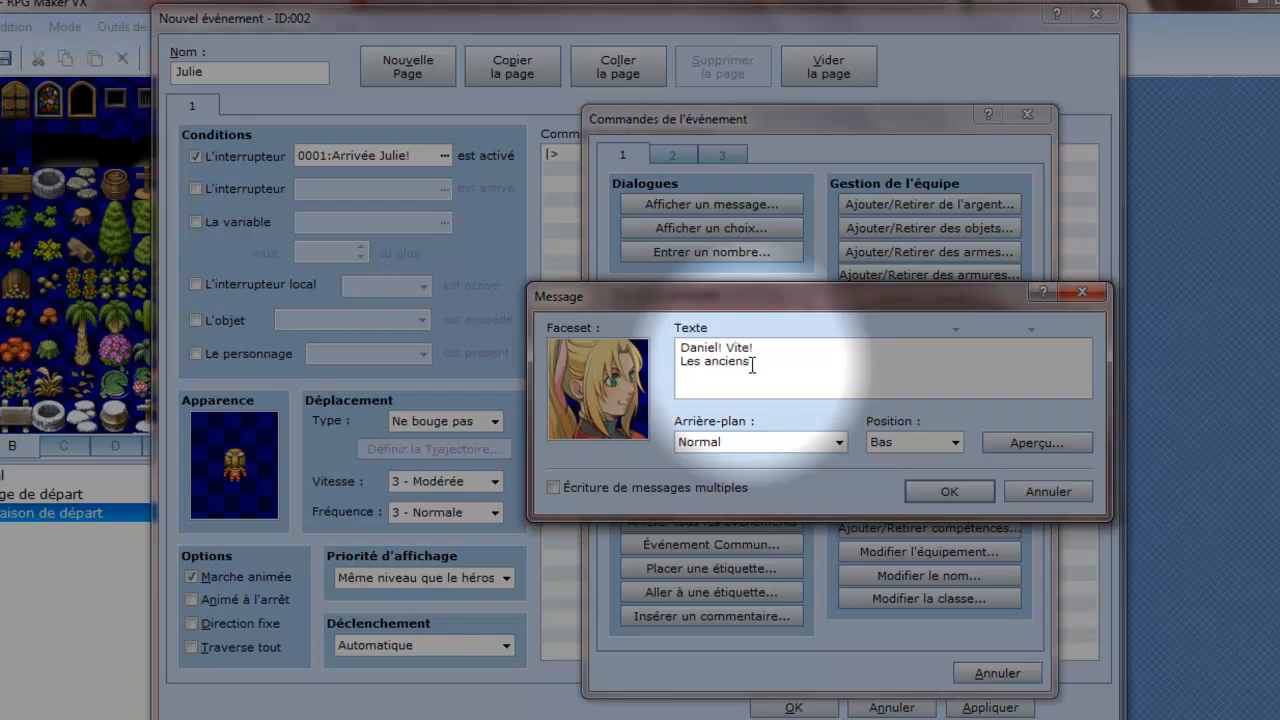
{"action": "type", "text": " te cherchent!"}
{"action": "left_click", "coordinate": [949, 491]}
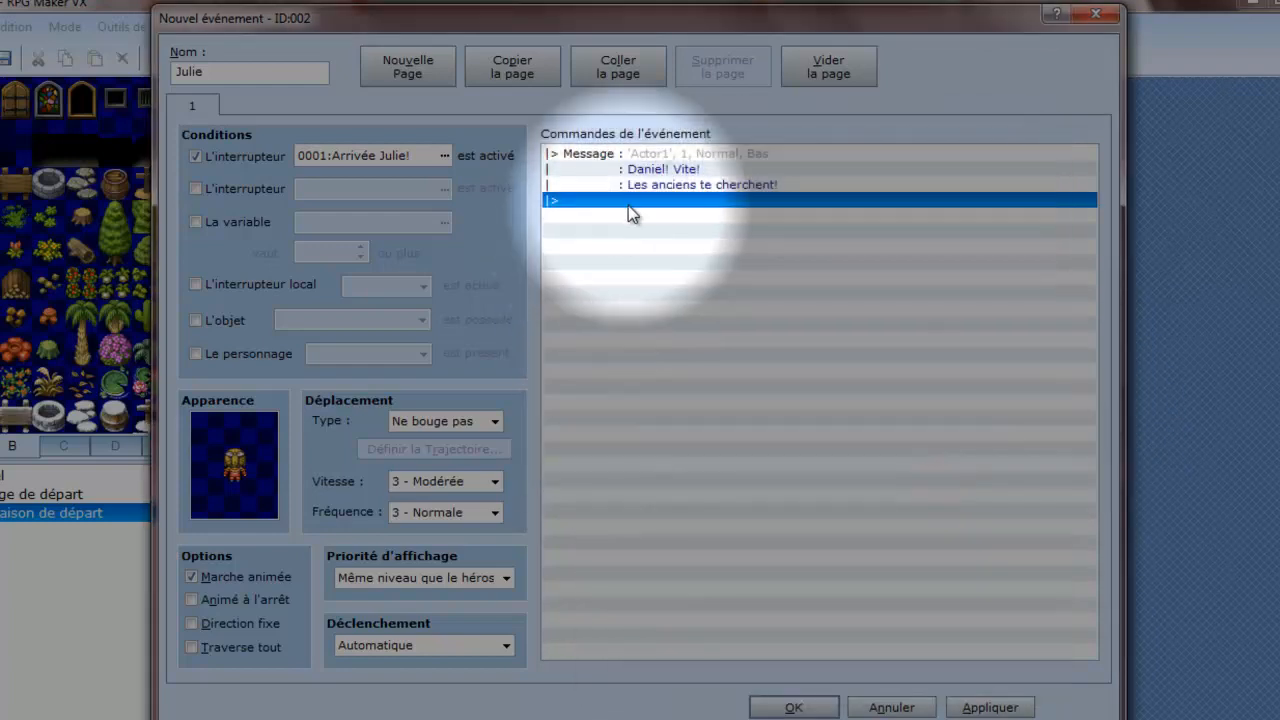
Add a reply message with the first Actor1 face reading "Ju... Julie?! Mais que me veulent-ils?!" and preview it before saving
{"action": "double_click", "coordinate": [628, 205]}
{"action": "left_click", "coordinate": [648, 203]}
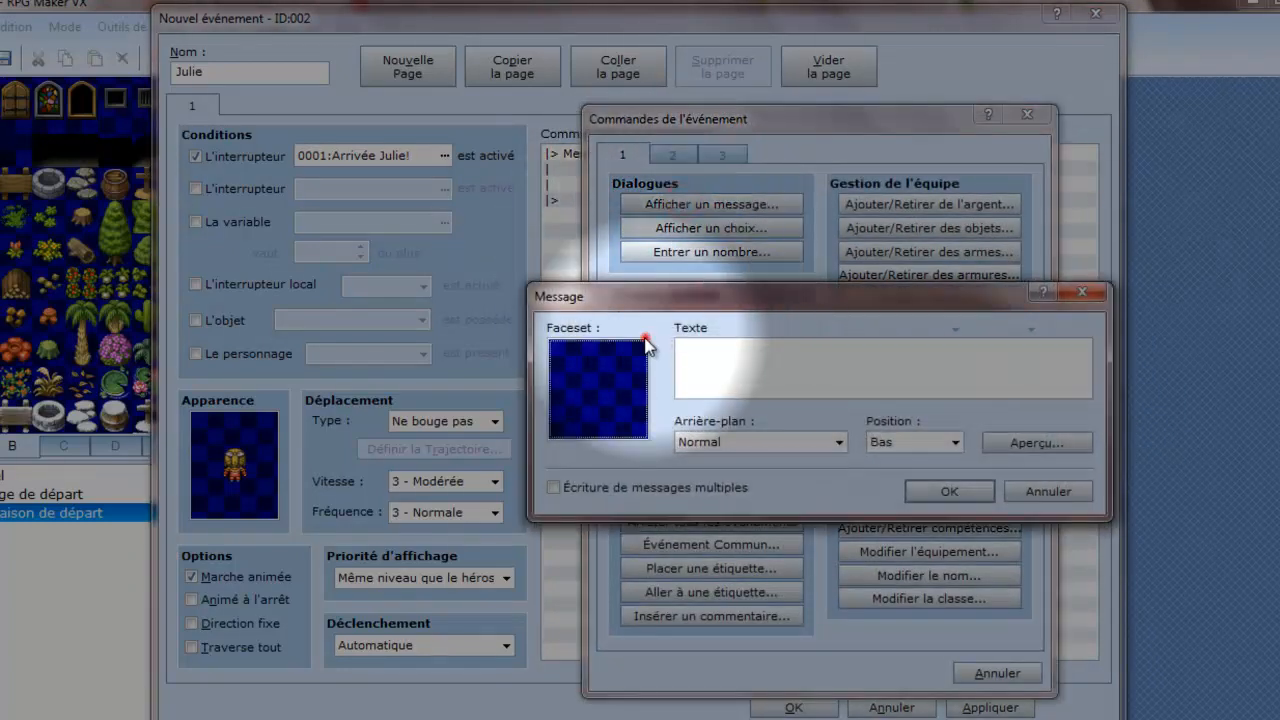
{"action": "double_click", "coordinate": [646, 345]}
{"action": "left_click", "coordinate": [590, 239]}
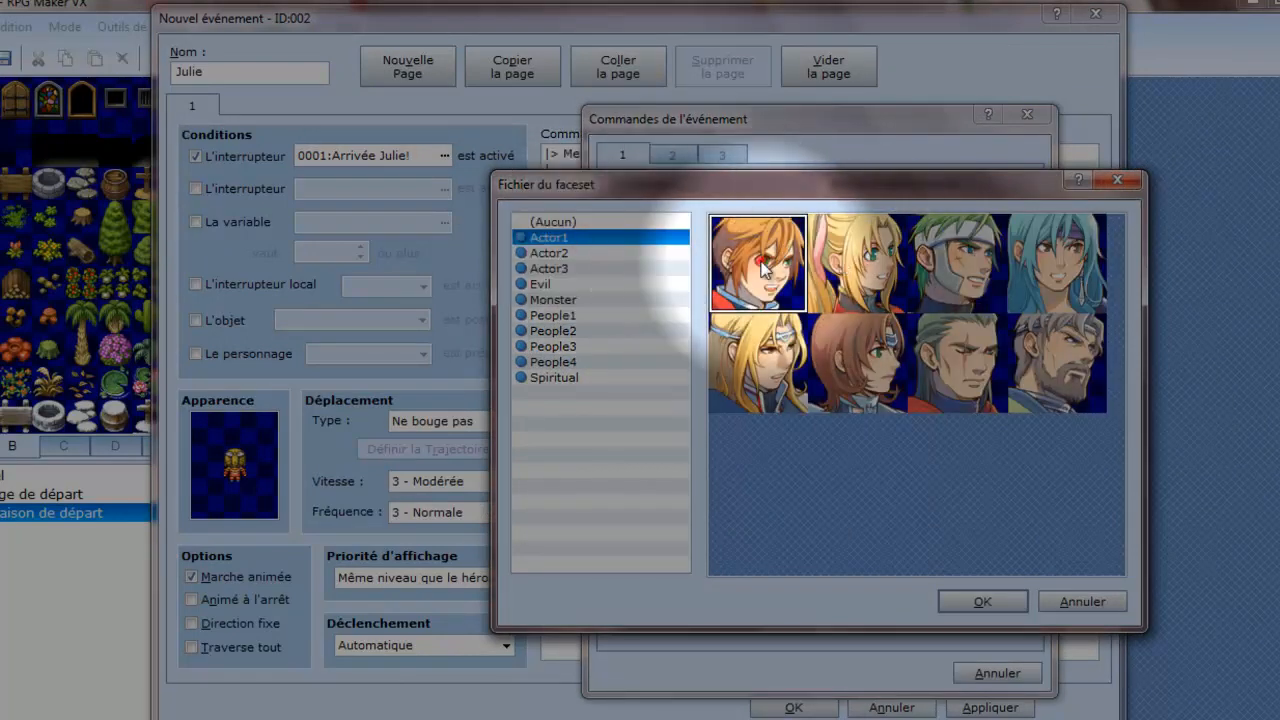
{"action": "double_click", "coordinate": [763, 266]}
{"action": "left_click", "coordinate": [727, 374]}
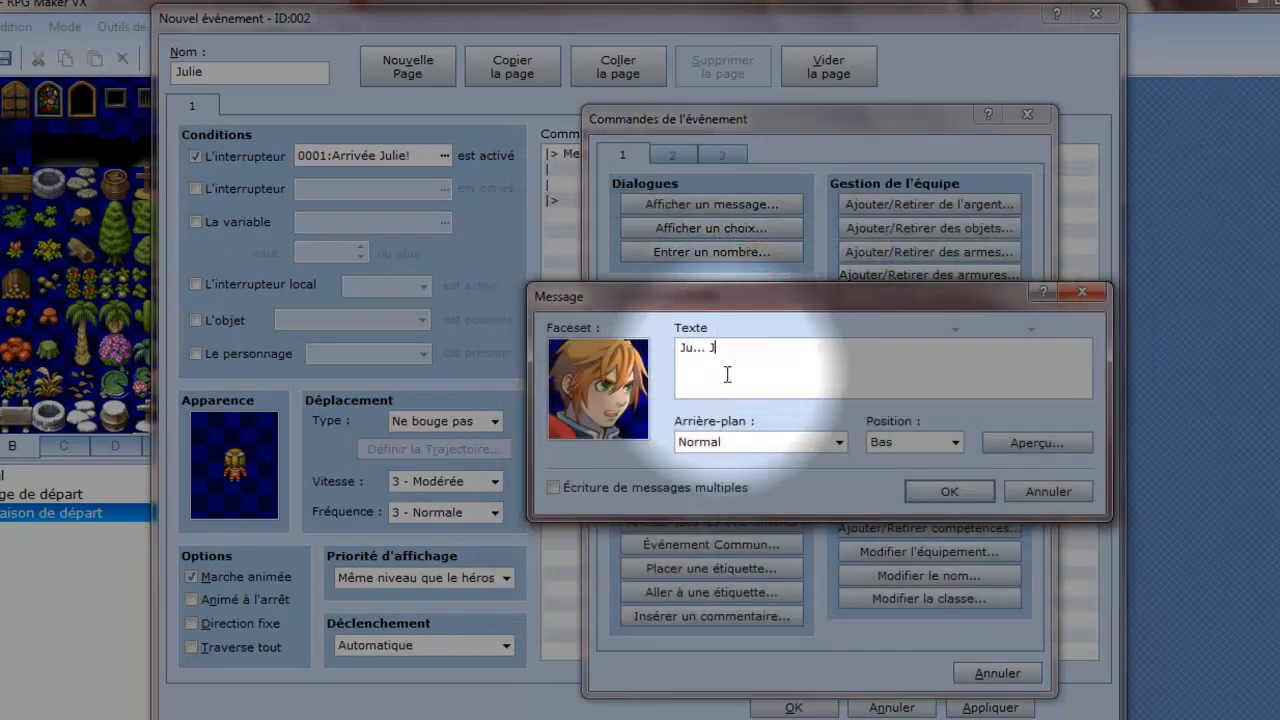
{"action": "type", "text": "Ju... Julie?! Mais q que me veulent-ils?!"}
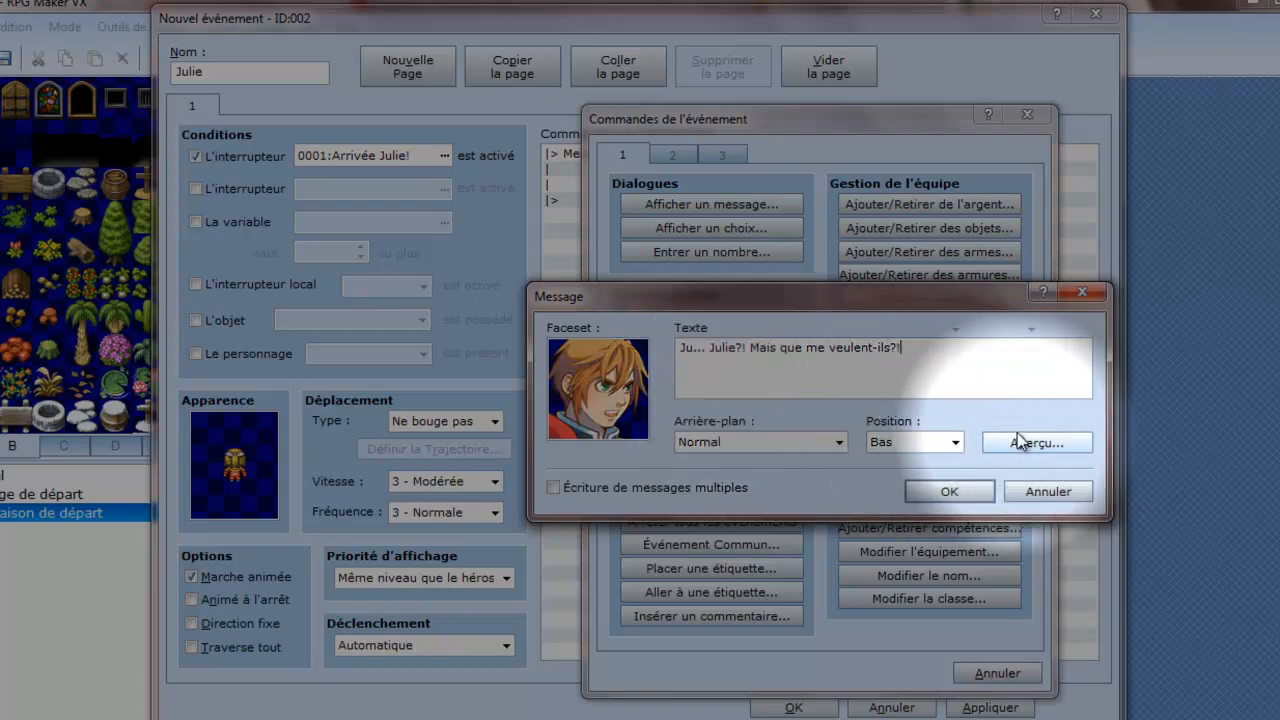
{"action": "left_click", "coordinate": [1022, 440]}
{"action": "left_click", "coordinate": [1057, 486]}
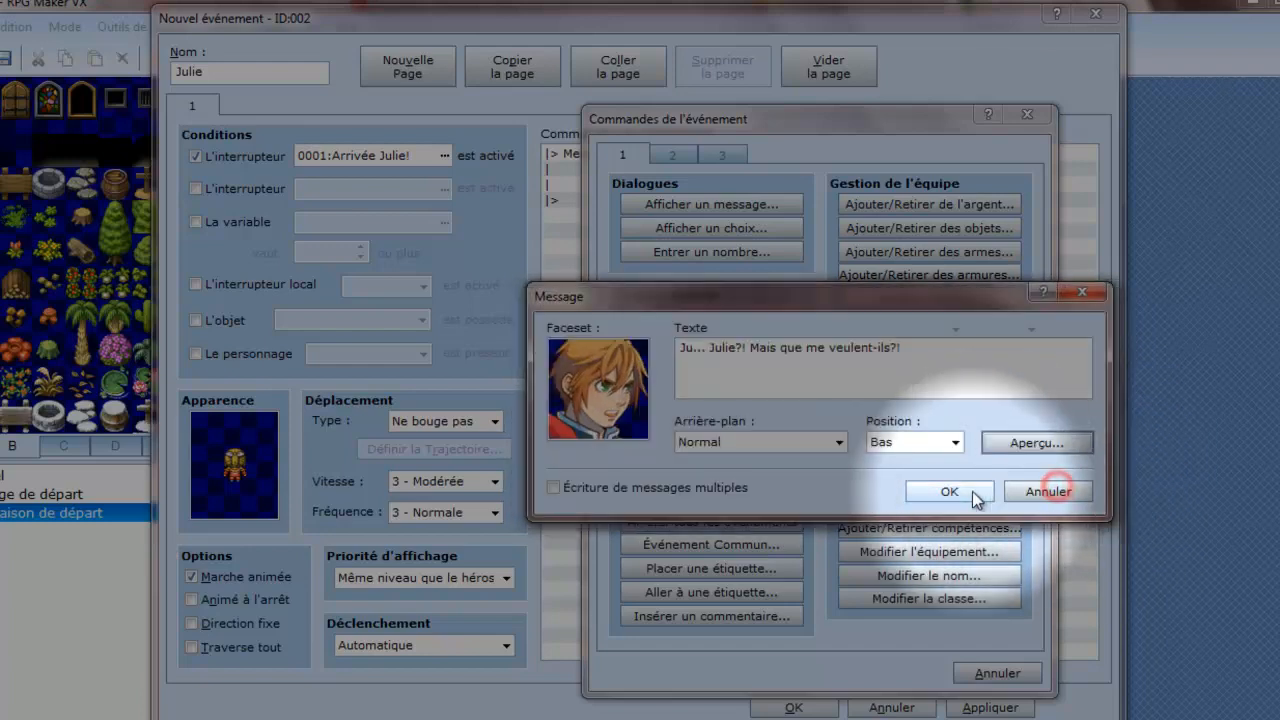
{"action": "left_click", "coordinate": [972, 491]}
Start a third message in the event's commands and give it the second Actor1 face
{"action": "double_click", "coordinate": [730, 234]}
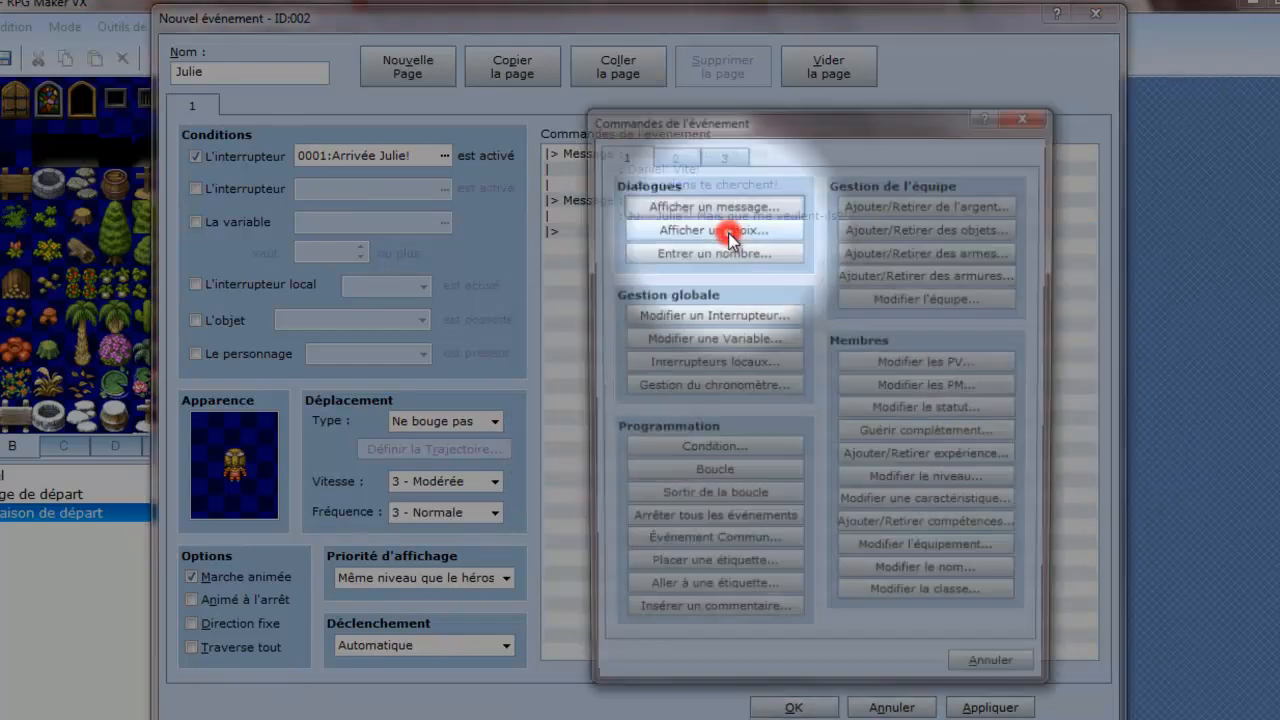
{"action": "left_click", "coordinate": [712, 204]}
{"action": "double_click", "coordinate": [609, 379]}
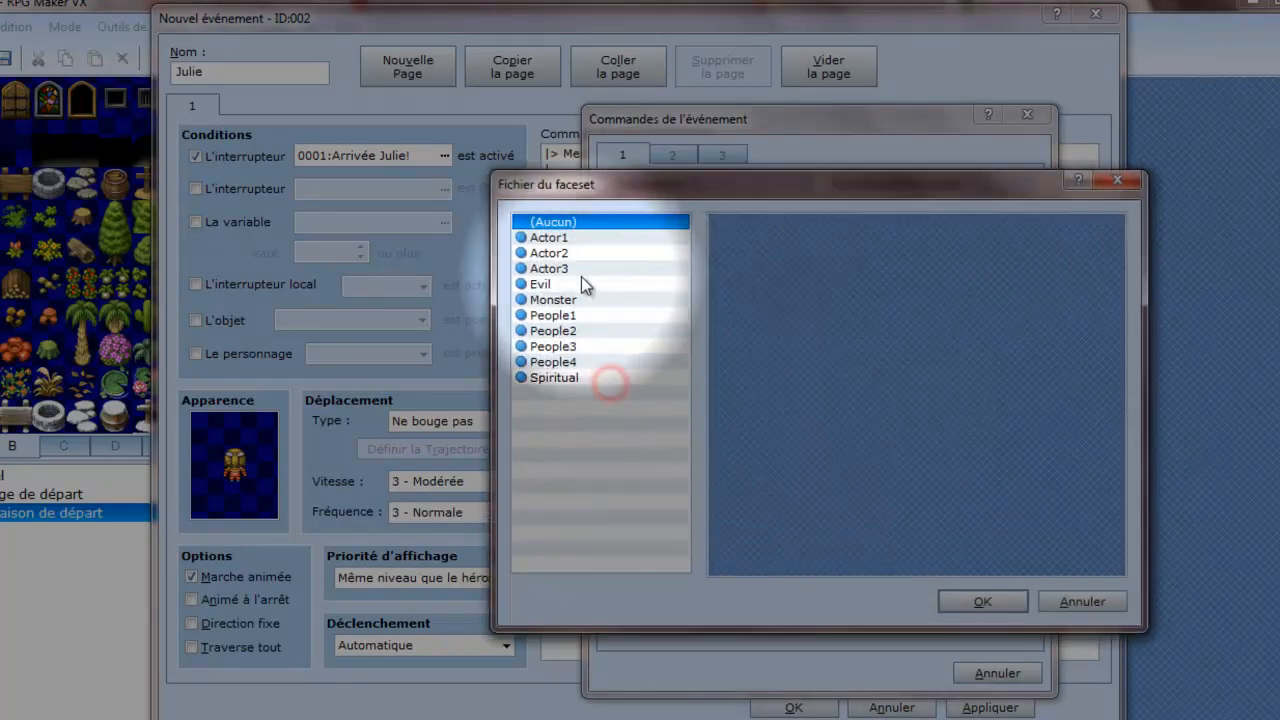
{"action": "left_click", "coordinate": [578, 241]}
{"action": "double_click", "coordinate": [826, 248]}
{"action": "left_click", "coordinate": [771, 352]}
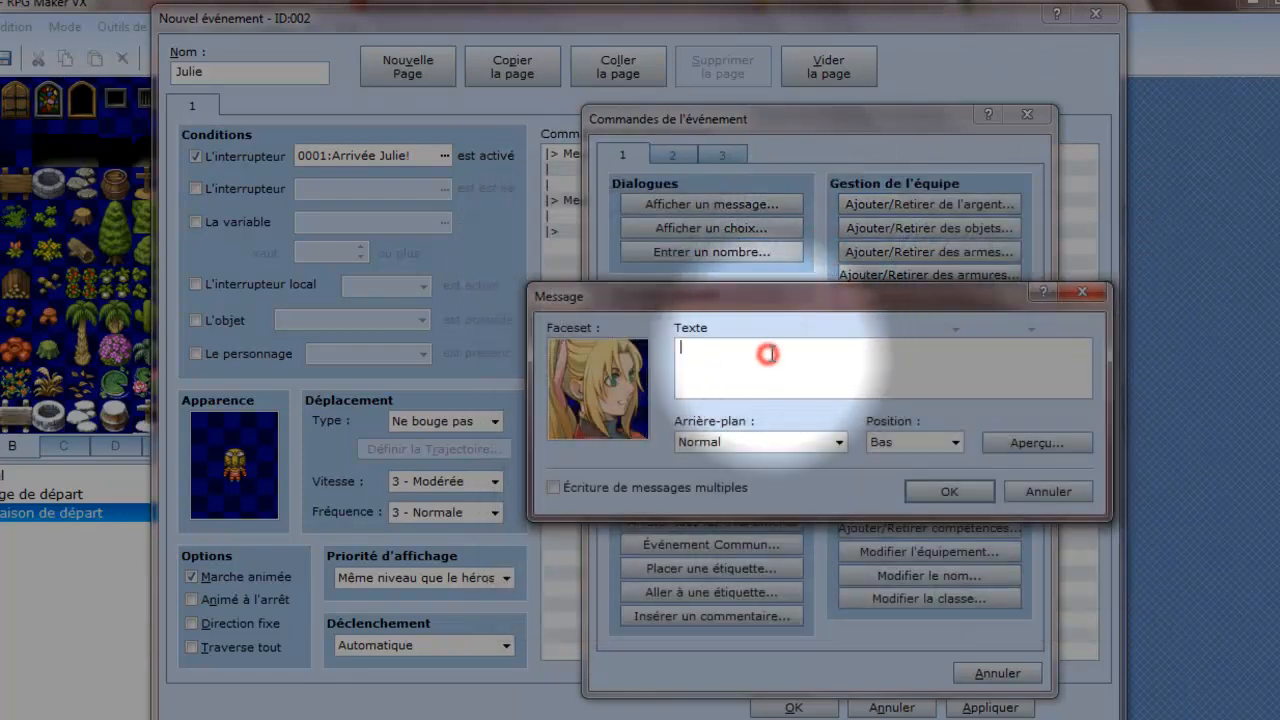
Write the message over three lines: "Je ne sais pas... Ils m'ont juste dit", "qu'ils voulaient te voir. Vas les", "rejoindre au Mont Cyriian!"
{"action": "type", "text": "Je ne sais pas... Ils m'ont juste dis"}
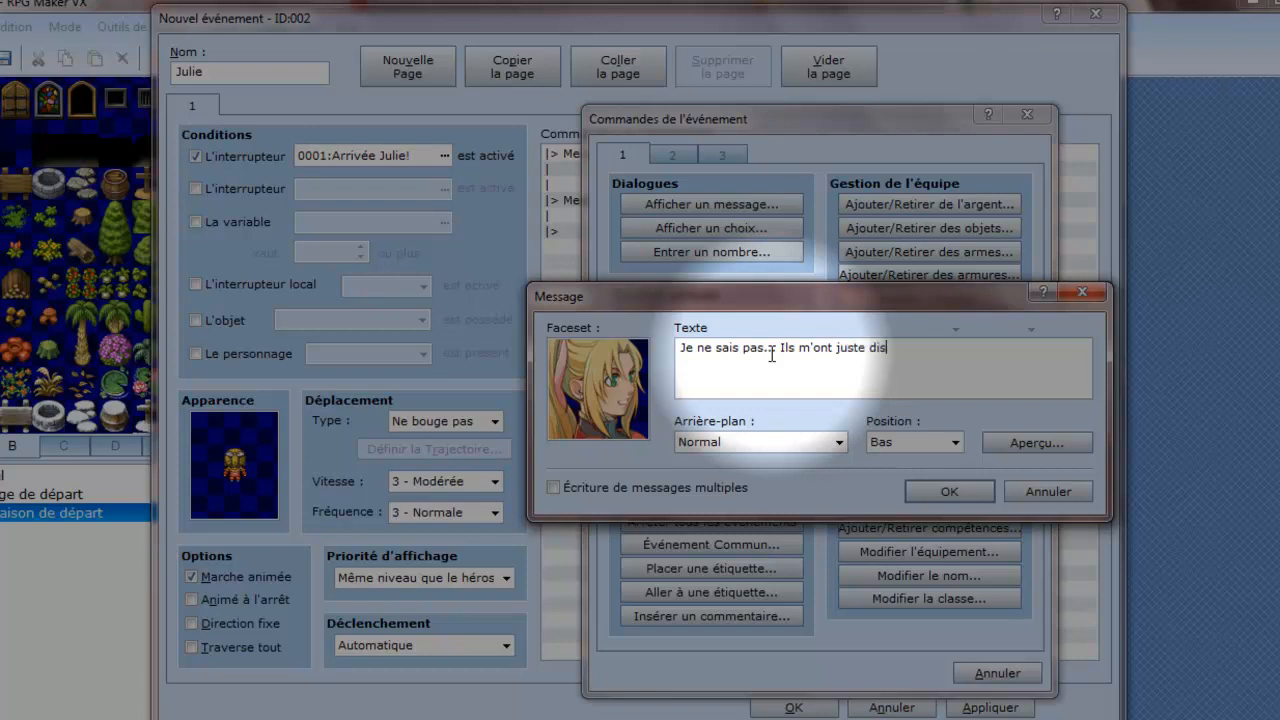
{"action": "type", "text": " qu'ils"}
{"action": "key", "text": "Return"}
{"action": "key", "text": "Return"}
{"action": "type", "text": "qu'ils voulaient te voir. Vas "}
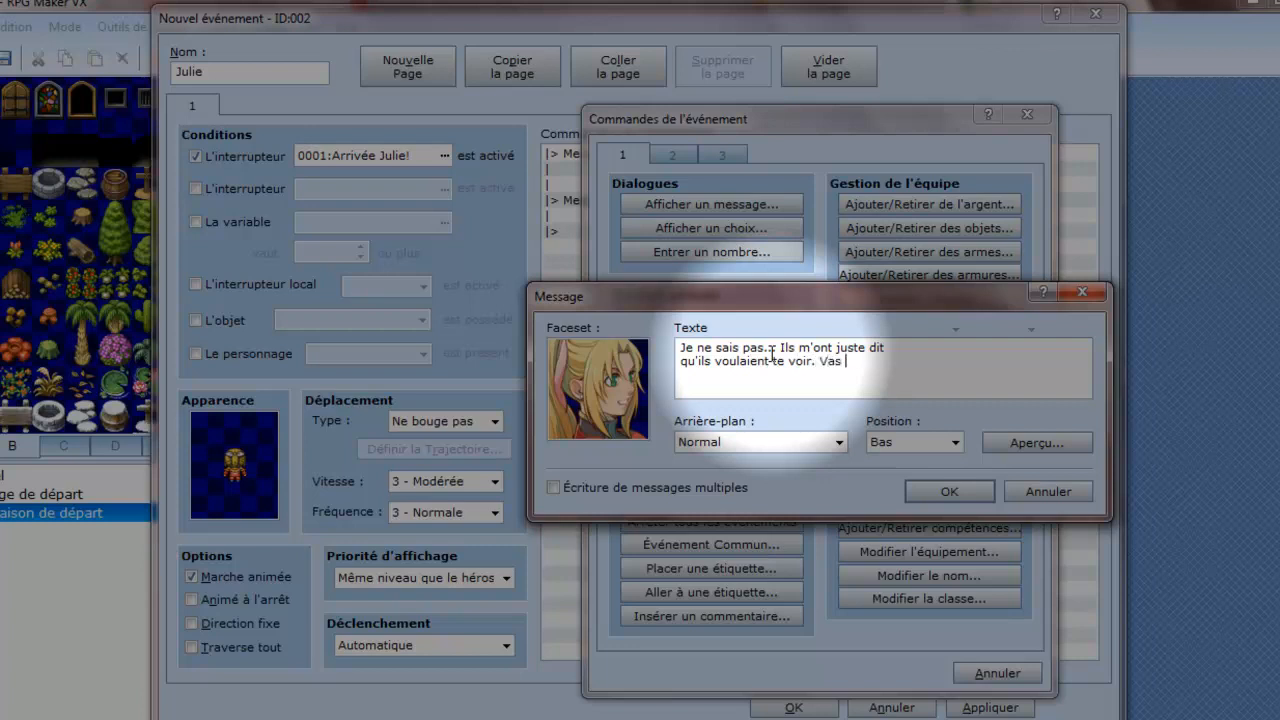
{"action": "type", "text": "lesrek"}
{"action": "key", "text": "BackSpace"}
{"action": "type", "text": "joindre au Mont"}
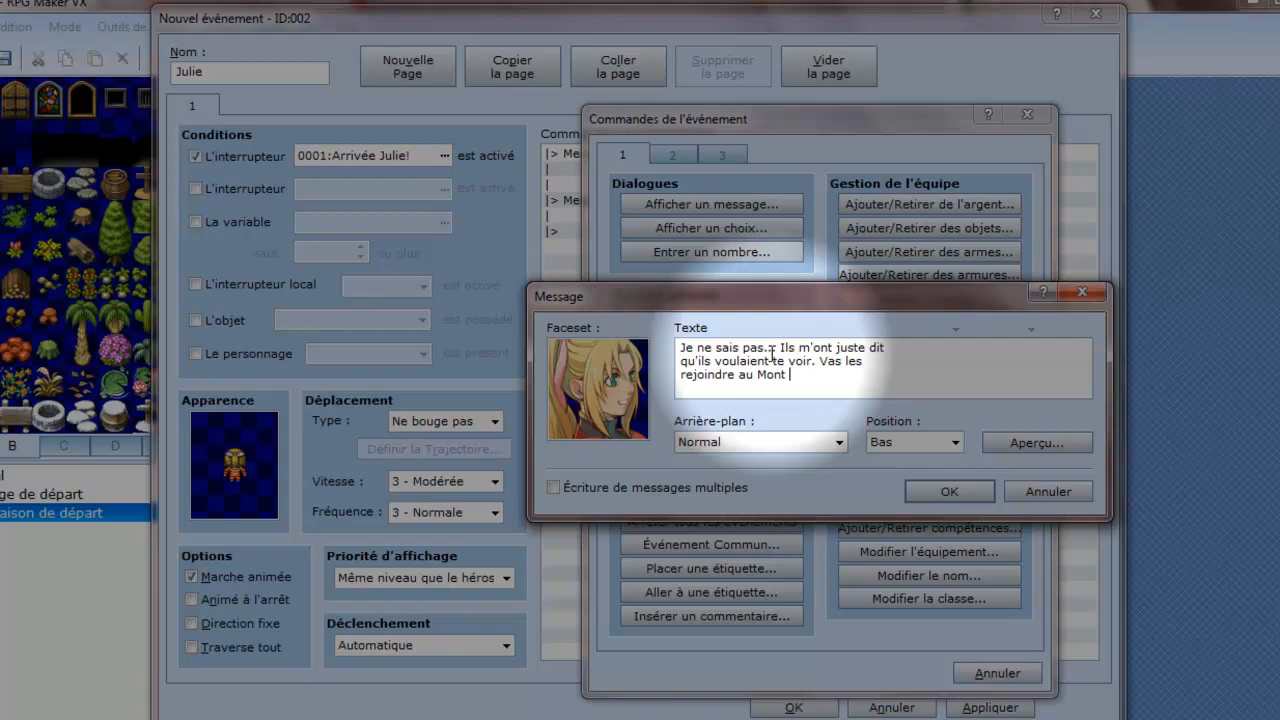
{"action": "type", "text": "ste"}
{"action": "key", "text": "BackSpace"}
{"action": "key", "text": "BackSpace"}
{"action": "key", "text": "BackSpace"}
{"action": "key", "text": "BackSpace"}
{"action": "type", "text": "iian!"}
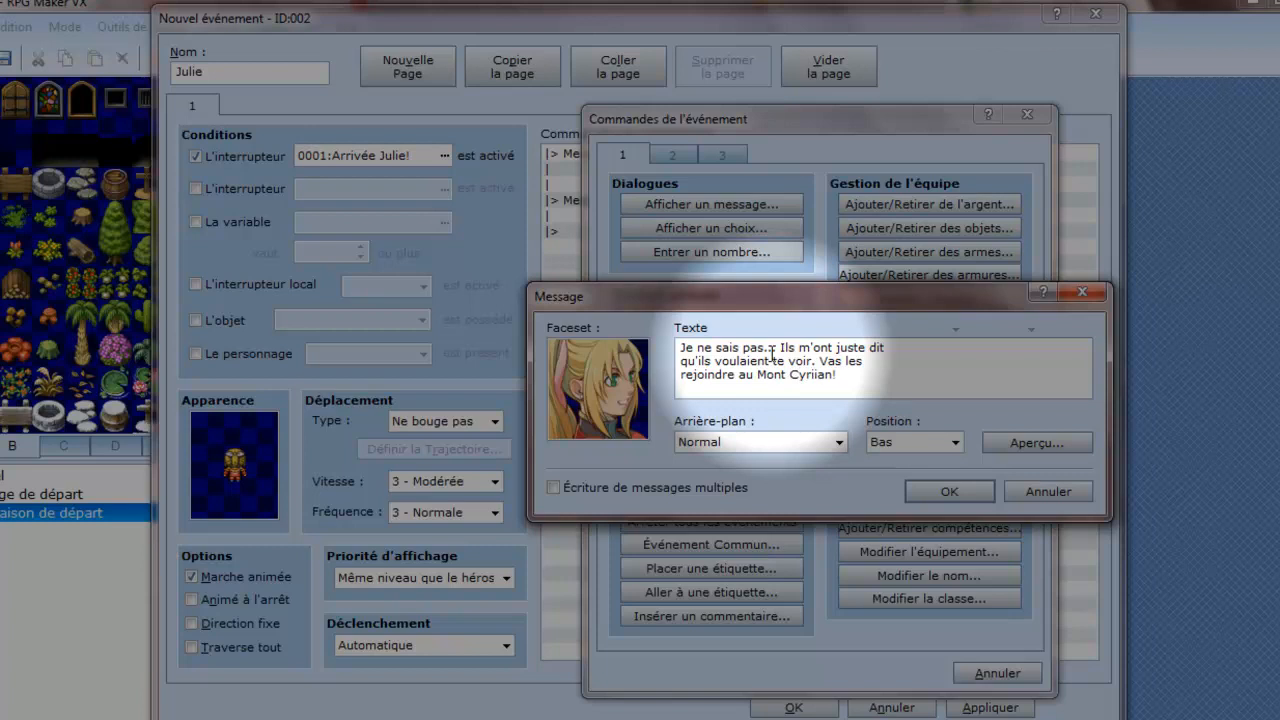
{"action": "left_click", "coordinate": [938, 492]}
{"action": "left_click", "coordinate": [938, 492]}
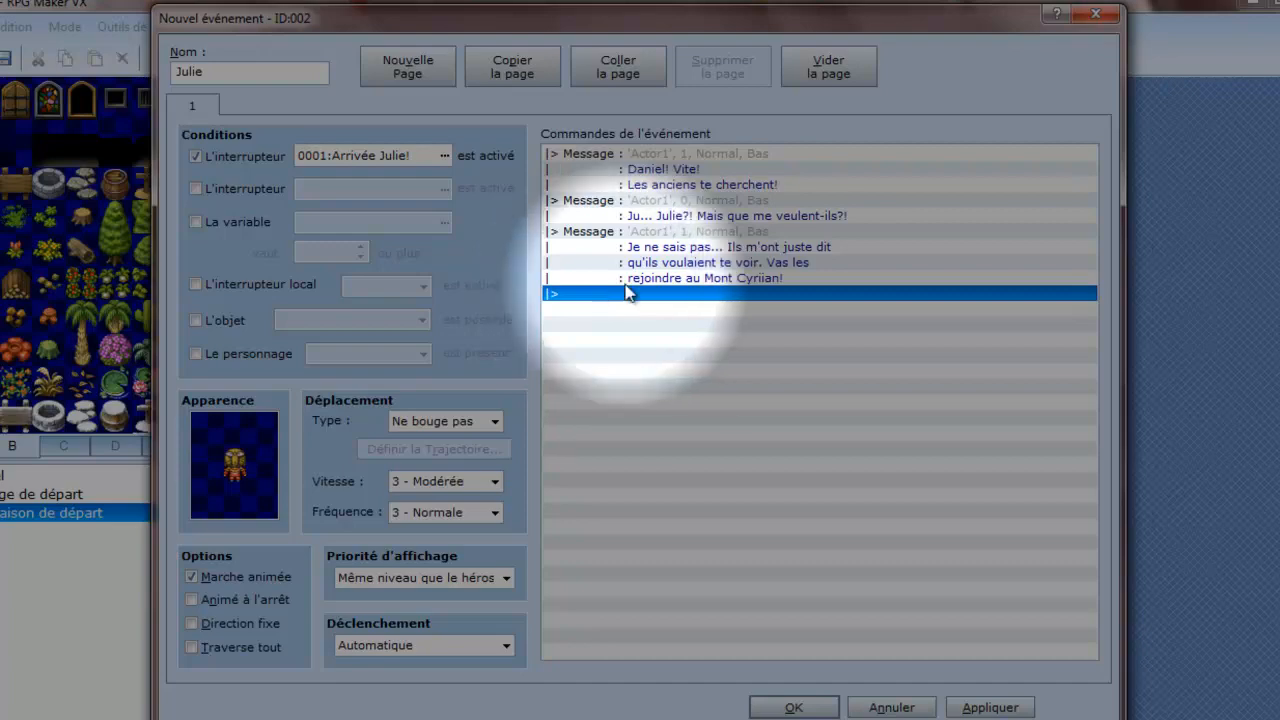
Add a fourth message with the second Actor1 face reading "Je suis pressée je dois y aller!"
{"action": "double_click", "coordinate": [625, 296]}
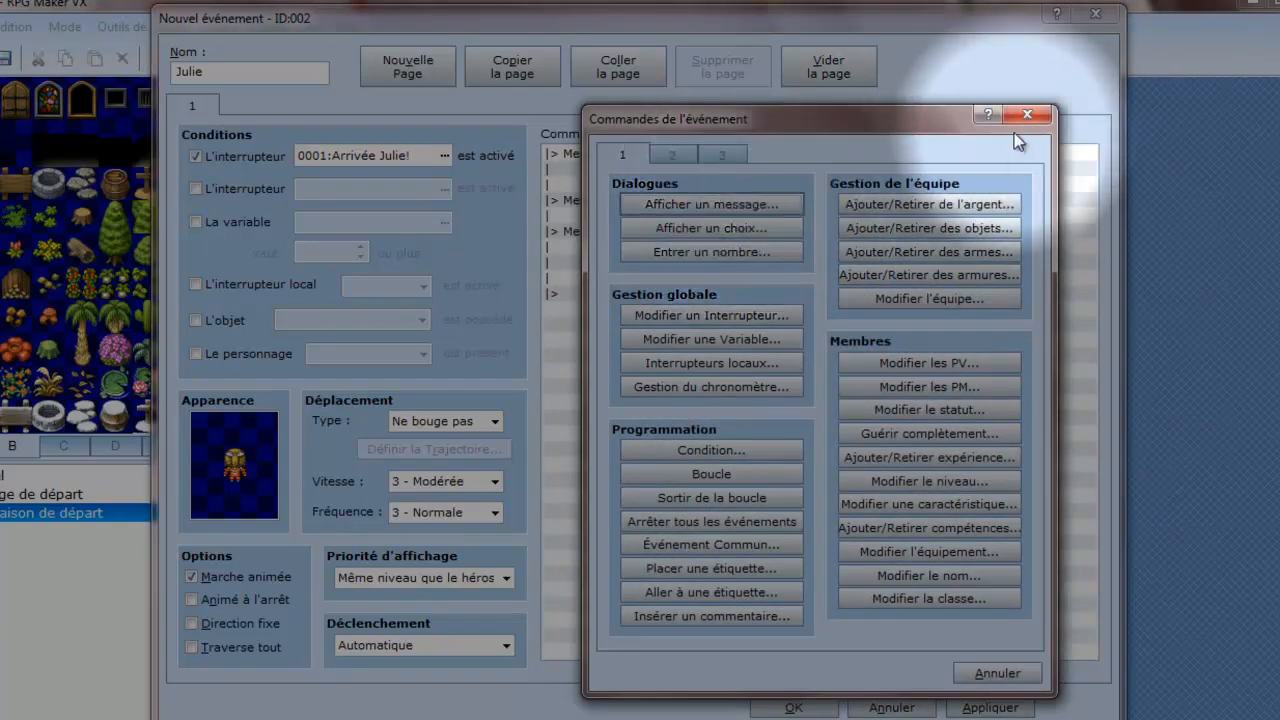
{"action": "left_click", "coordinate": [777, 200]}
{"action": "double_click", "coordinate": [624, 370]}
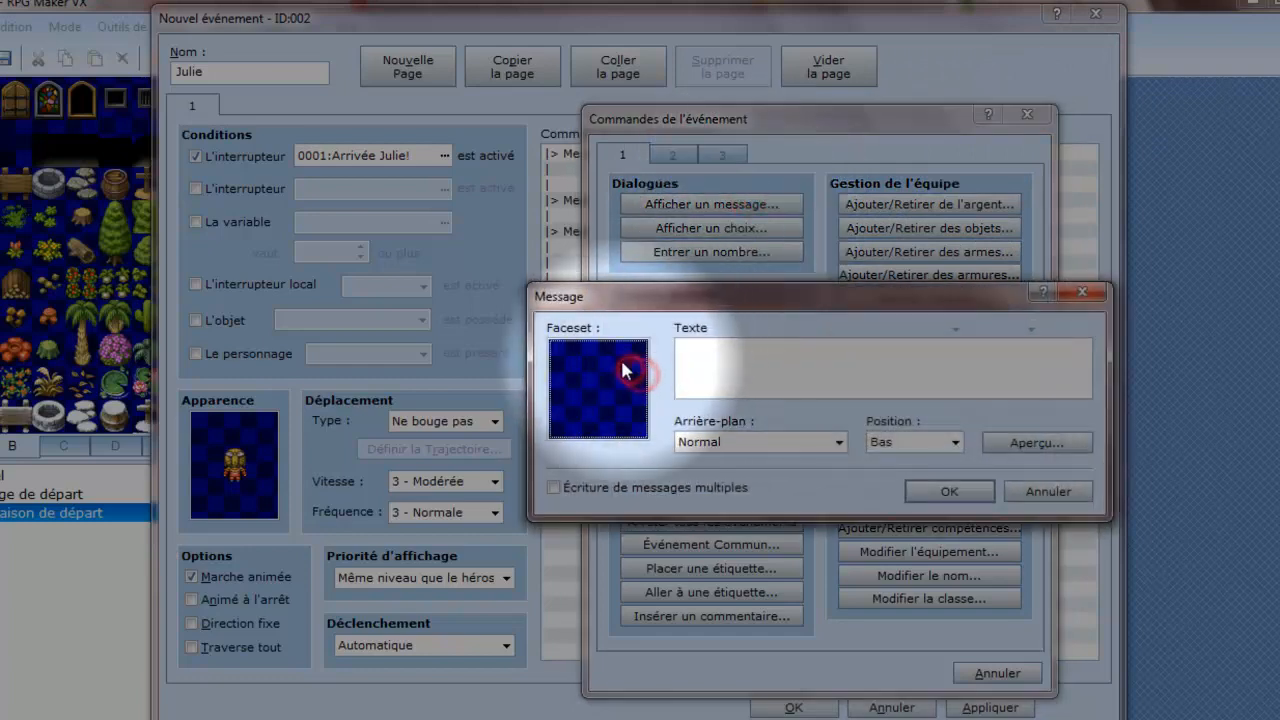
{"action": "left_click", "coordinate": [583, 233]}
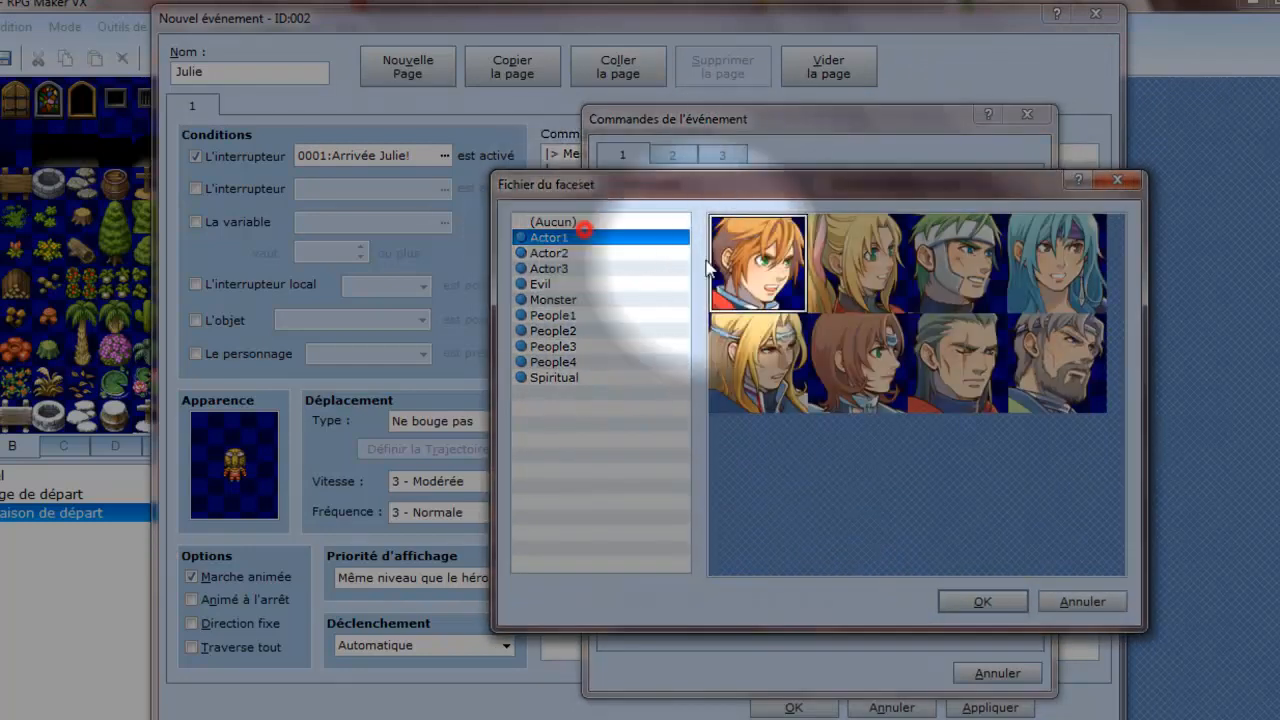
{"action": "double_click", "coordinate": [857, 262]}
{"action": "left_click", "coordinate": [766, 377]}
{"action": "type", "text": "Je "}
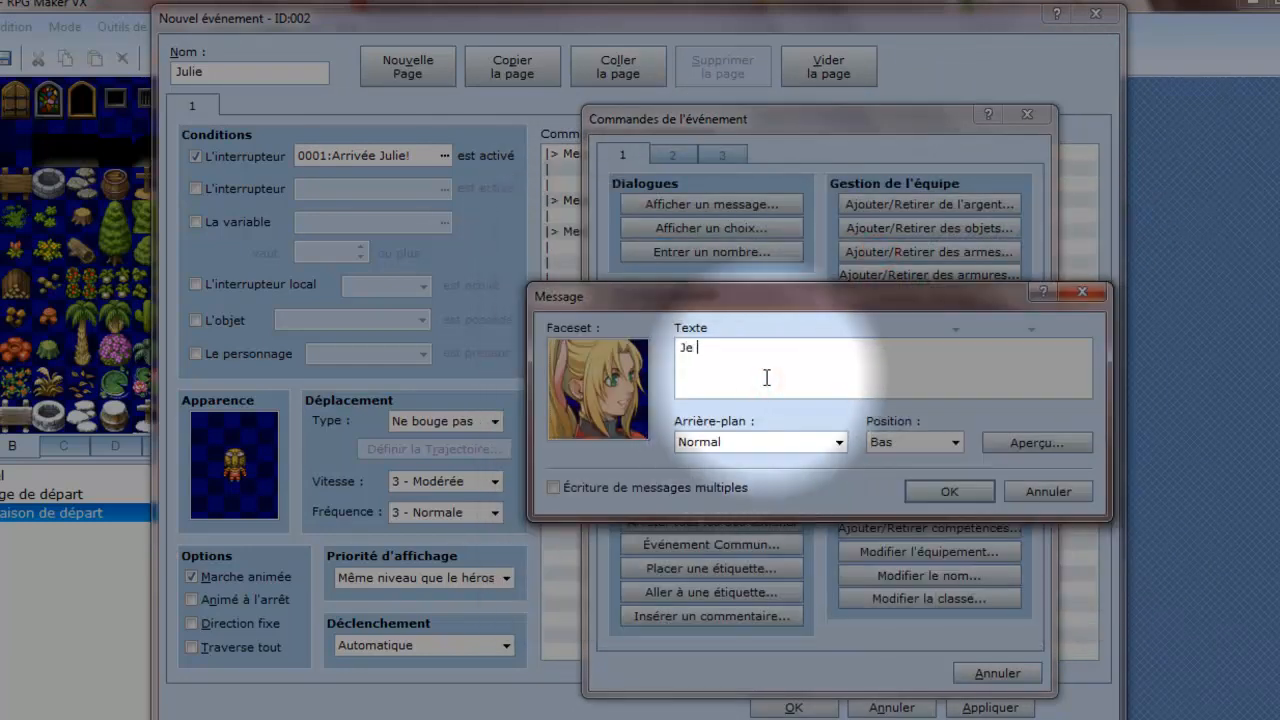
{"action": "type", "text": "susi "}
{"action": "type", "text": "is press"}
{"action": "type", "text": "ée je doi"}
{"action": "type", "text": "s y aller!"}
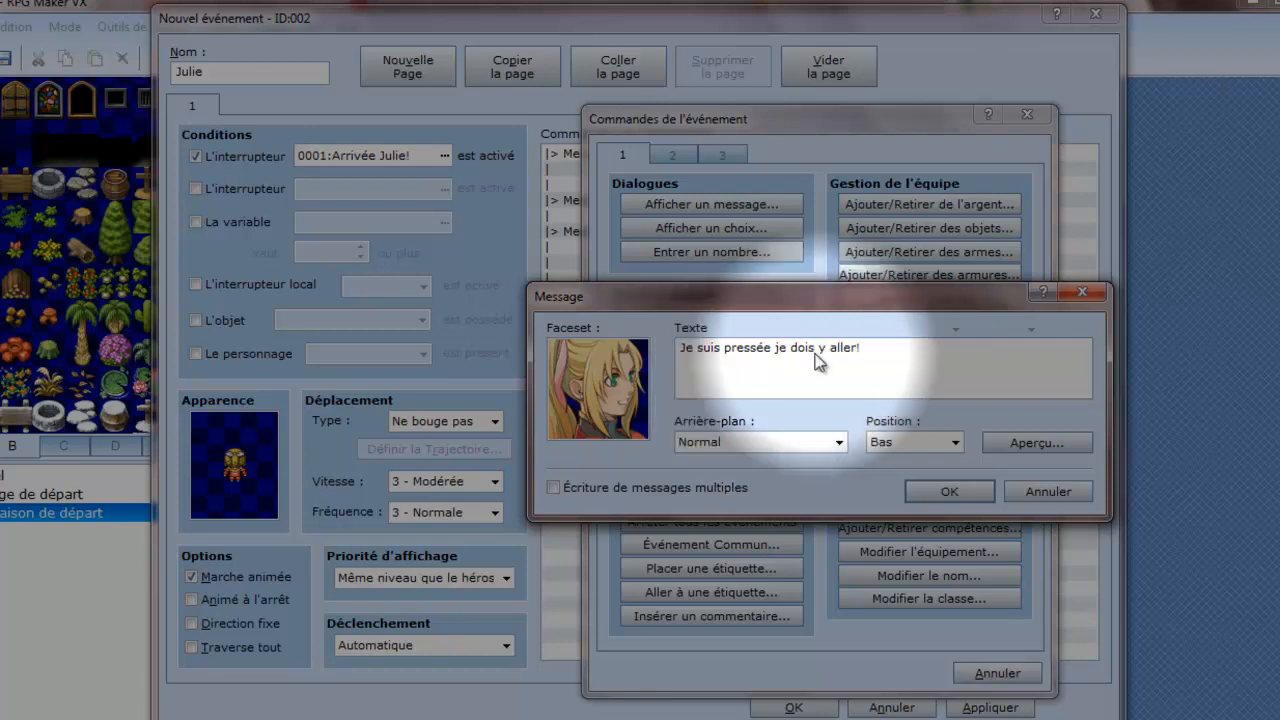
{"action": "left_click", "coordinate": [949, 491]}
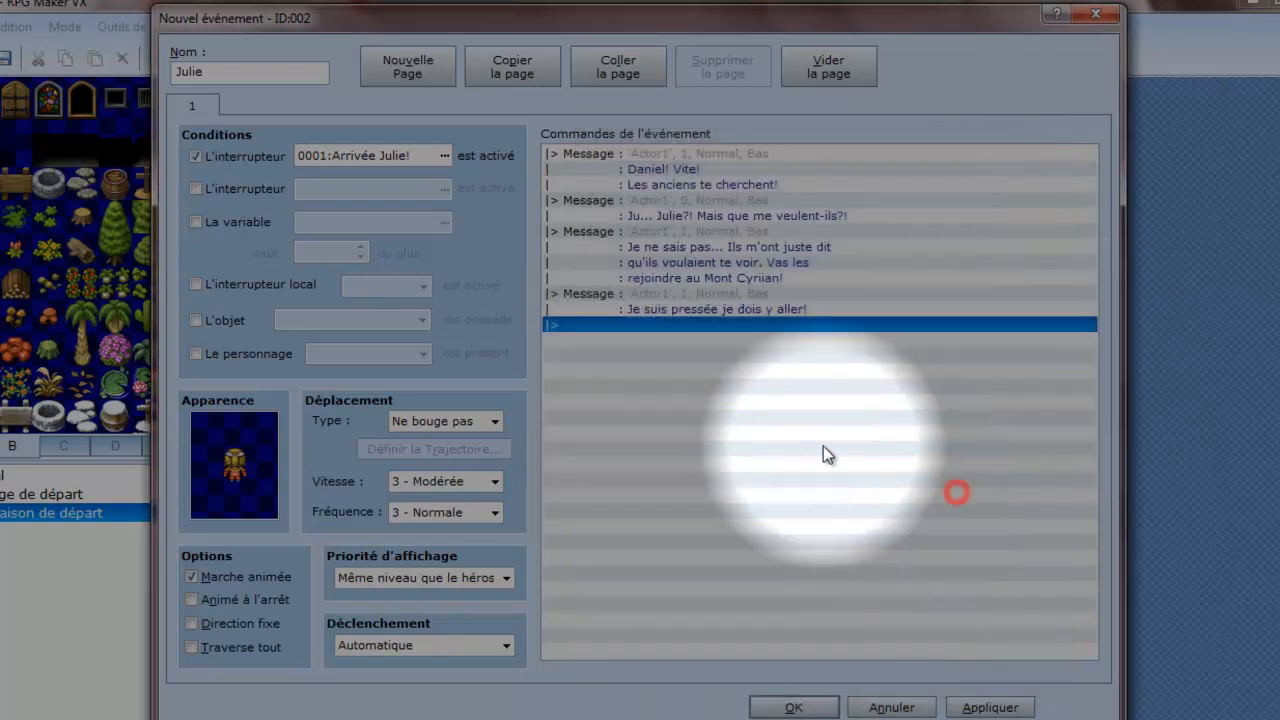
Add a movement command after the messages that makes Cet Événement pivot 180°, waiting until the movement ends
{"action": "double_click", "coordinate": [707, 325]}
{"action": "left_click", "coordinate": [712, 315]}
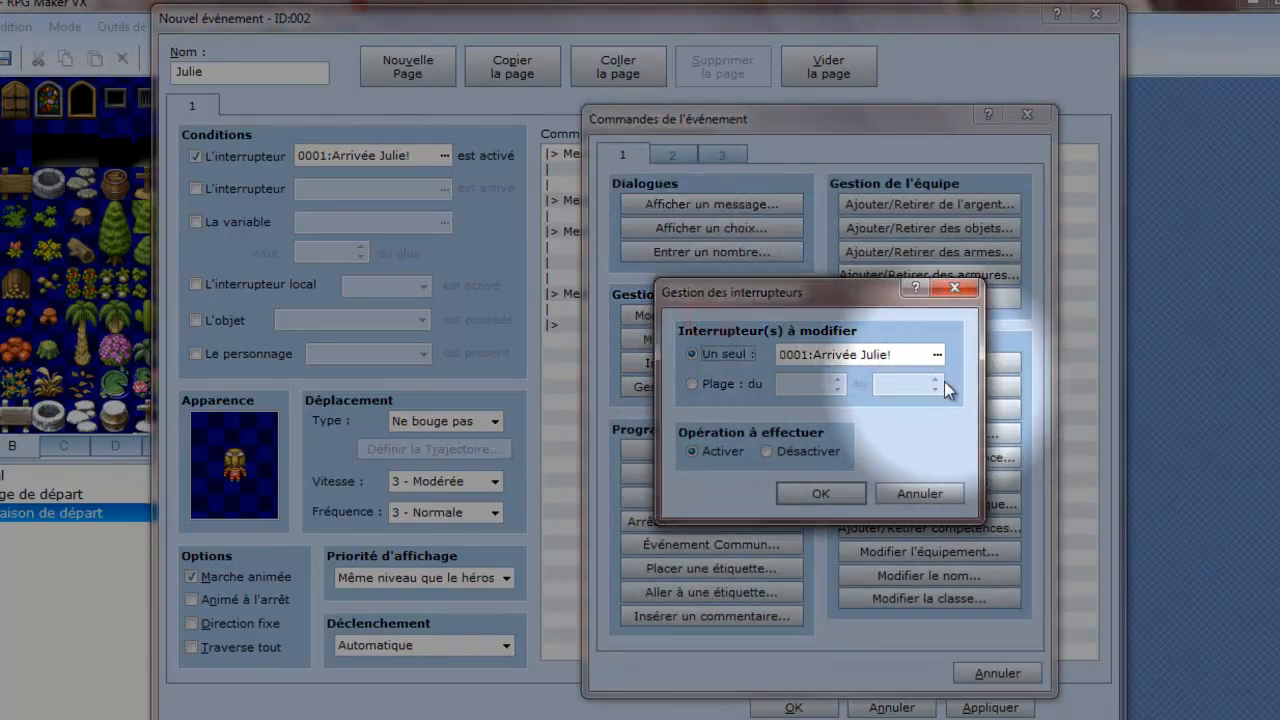
{"action": "left_click", "coordinate": [907, 494]}
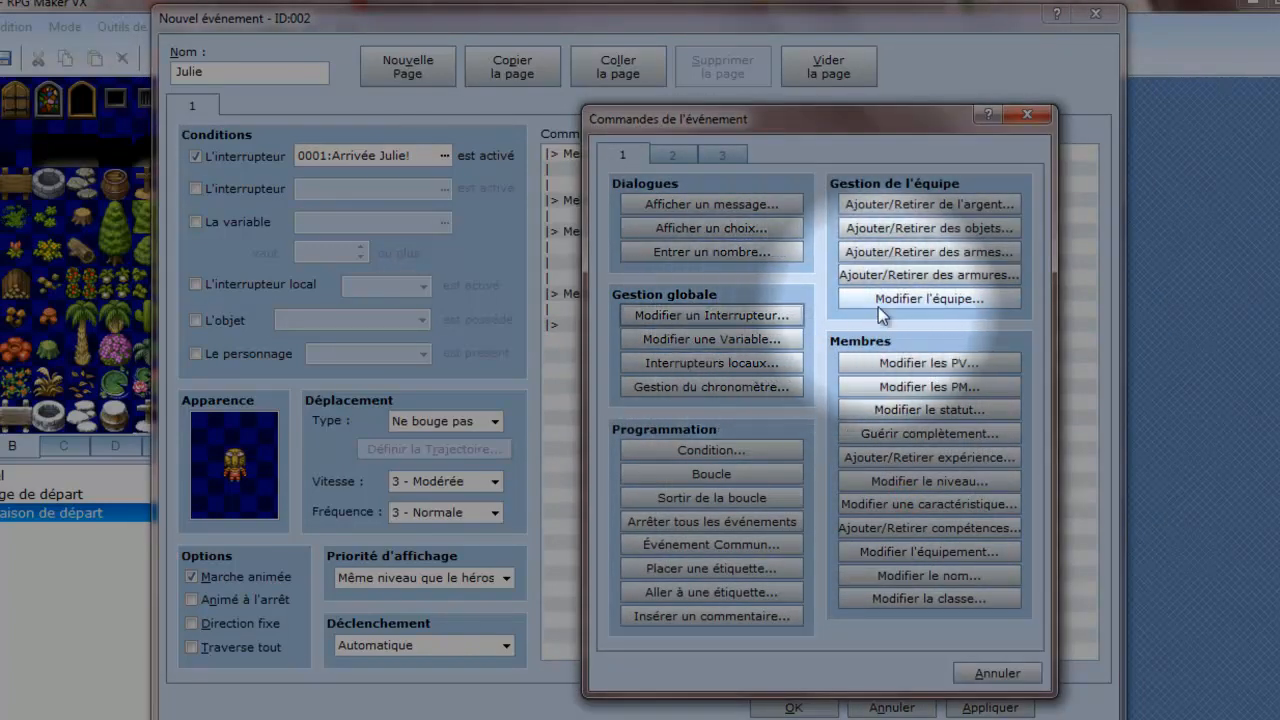
{"action": "left_click", "coordinate": [722, 154]}
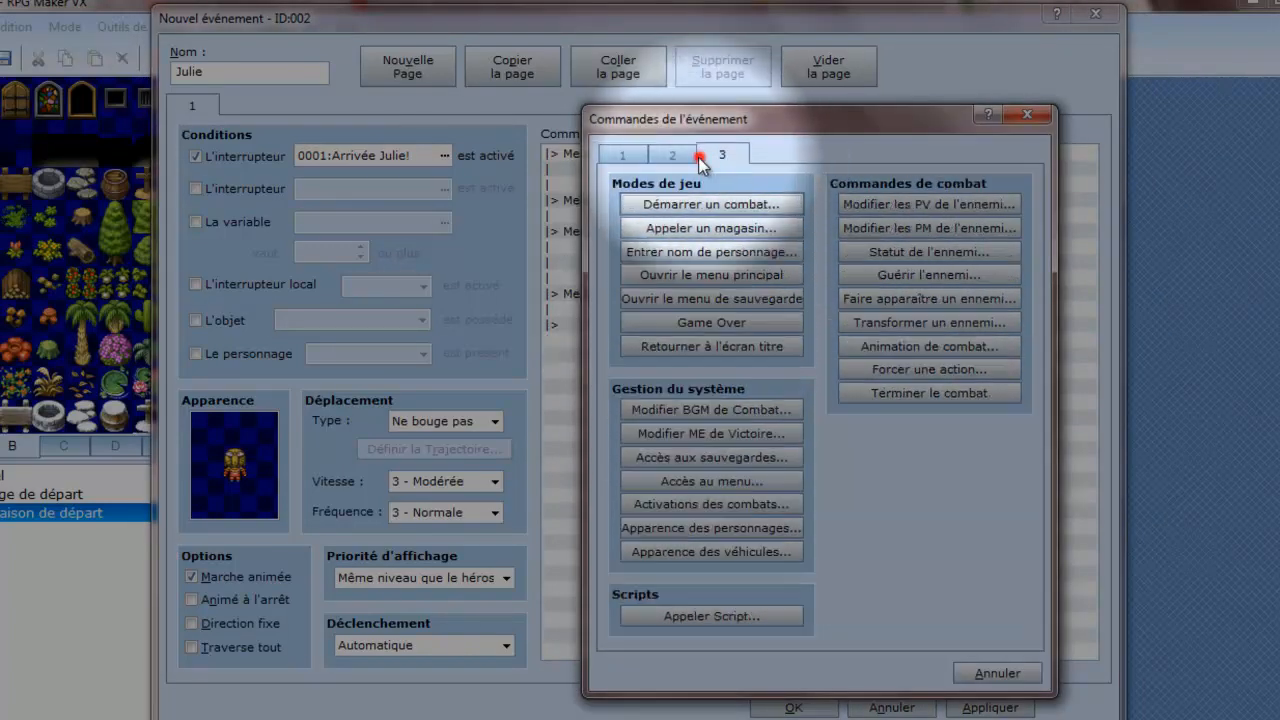
{"action": "left_click", "coordinate": [688, 155]}
{"action": "left_click", "coordinate": [705, 298]}
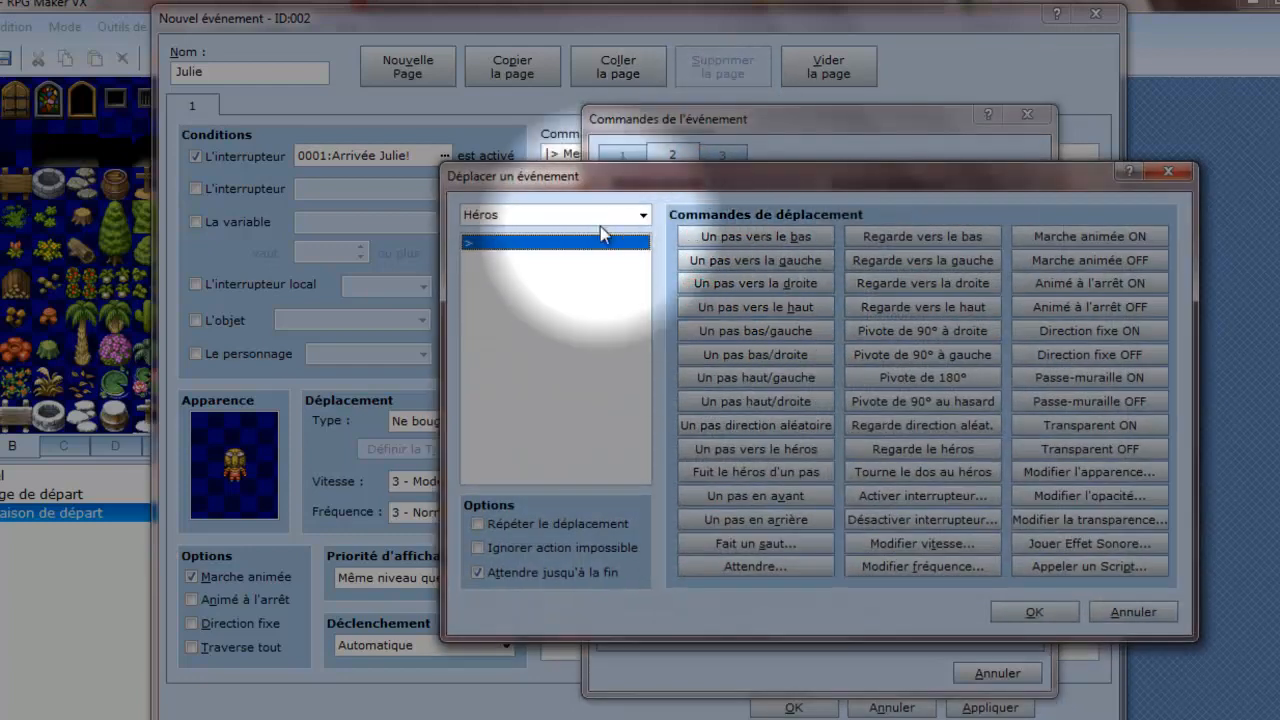
{"action": "left_click", "coordinate": [600, 224]}
{"action": "left_click", "coordinate": [574, 276]}
{"action": "left_click", "coordinate": [595, 212]}
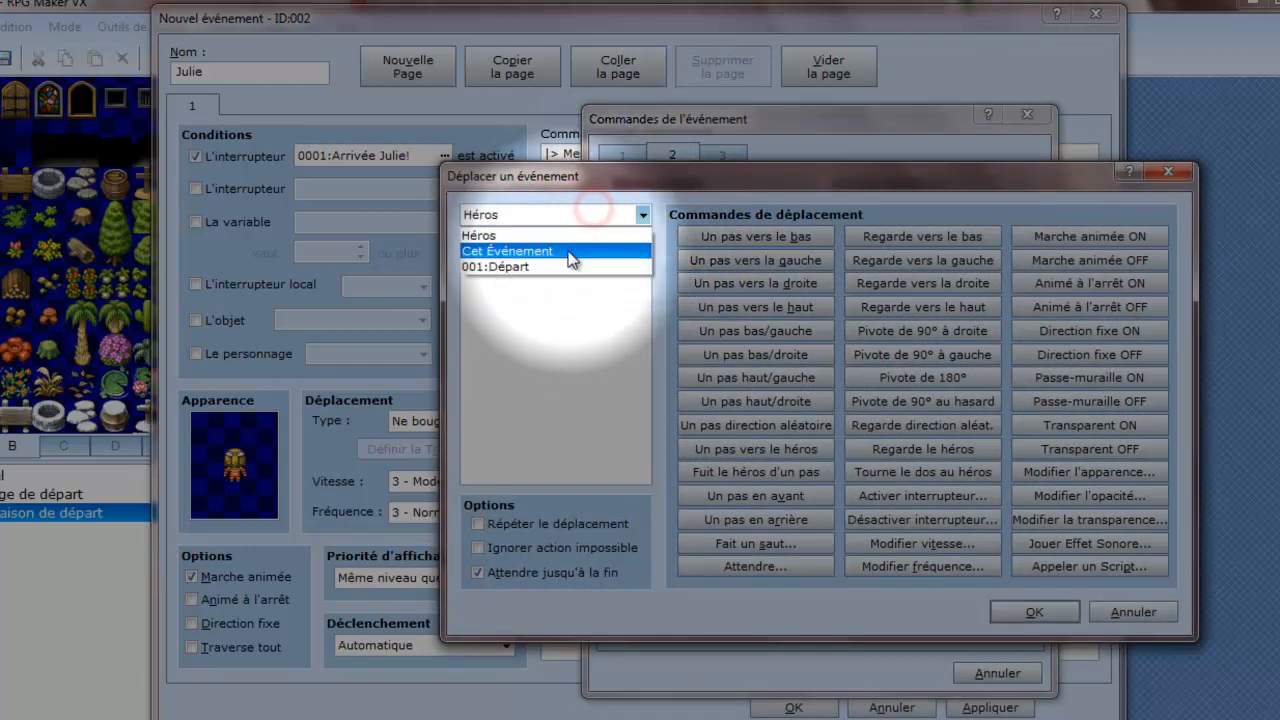
{"action": "left_click", "coordinate": [568, 250]}
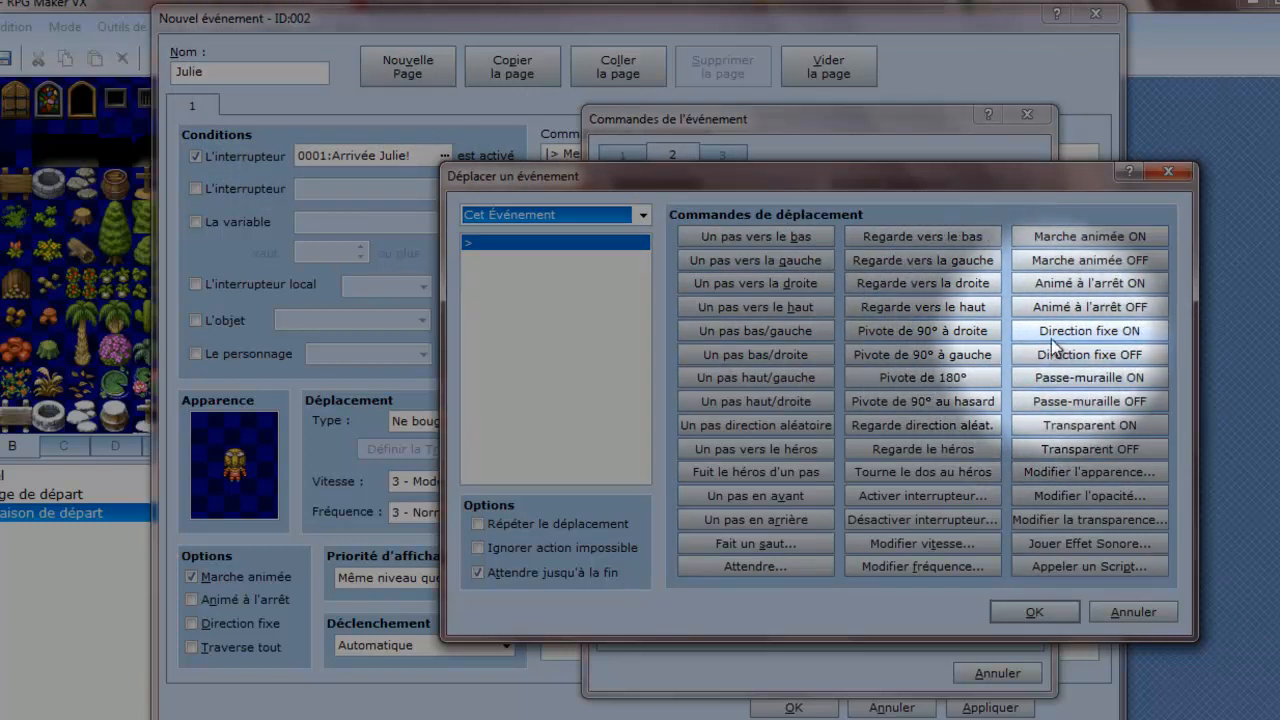
{"action": "left_click", "coordinate": [924, 372]}
{"action": "left_click", "coordinate": [1034, 609]}
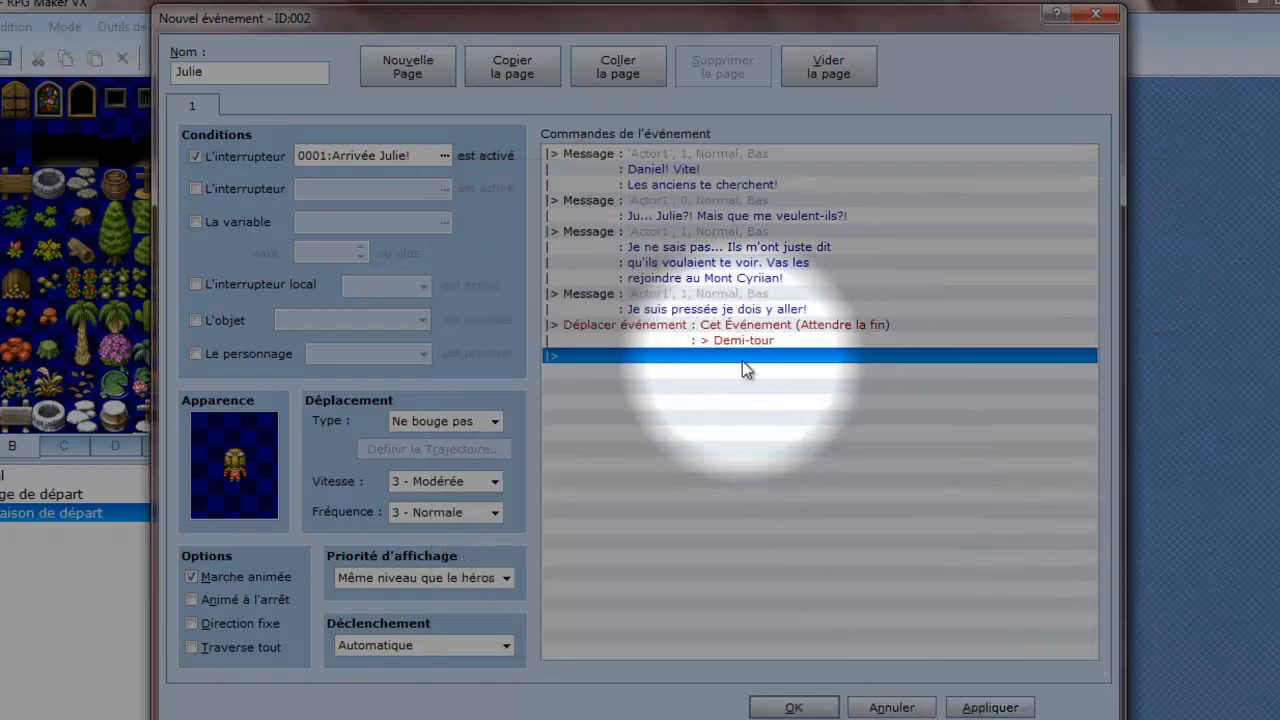
Add a command erasing the event after the half-turn movement and confirm the Julie event
{"action": "double_click", "coordinate": [742, 358]}
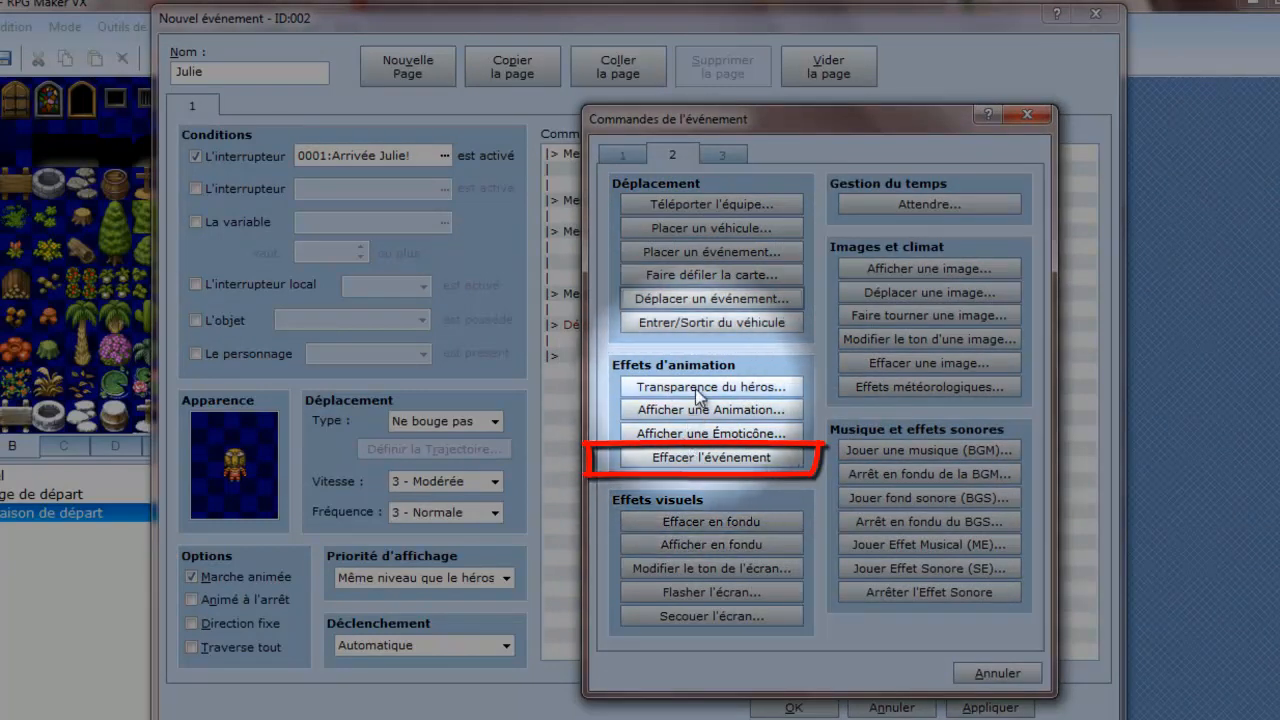
{"action": "left_click", "coordinate": [697, 458]}
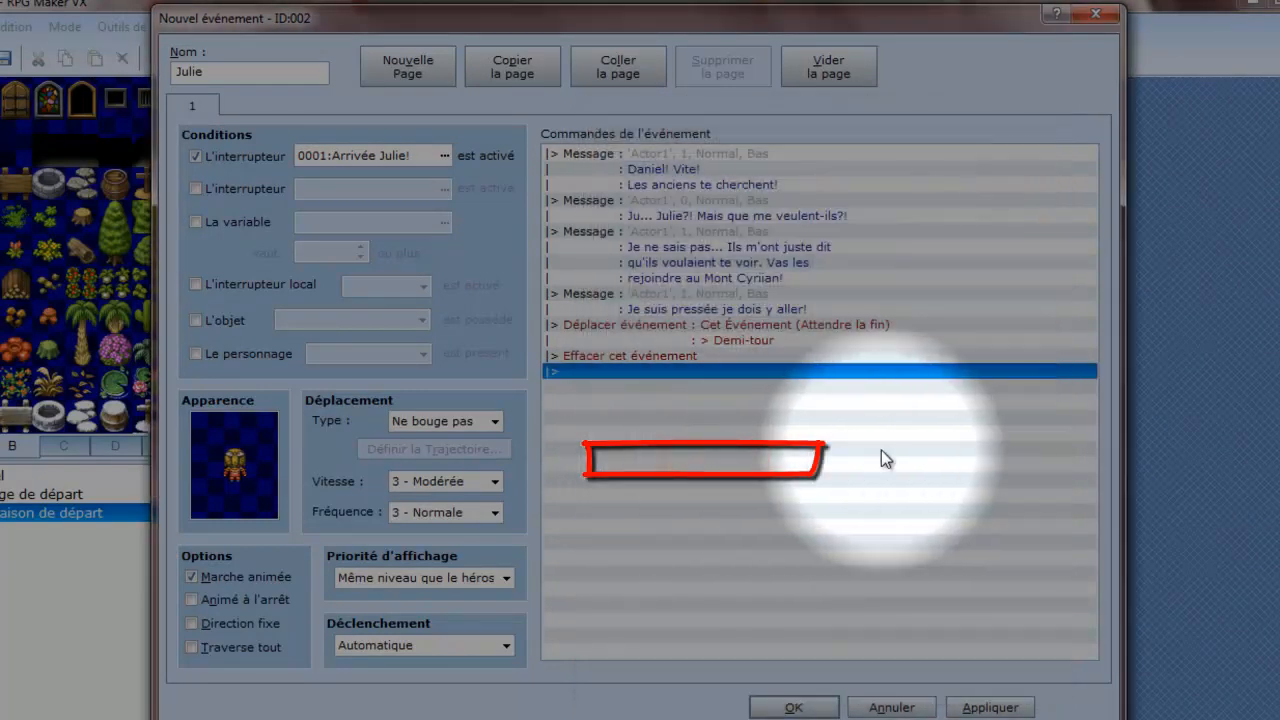
{"action": "left_click", "coordinate": [795, 707]}
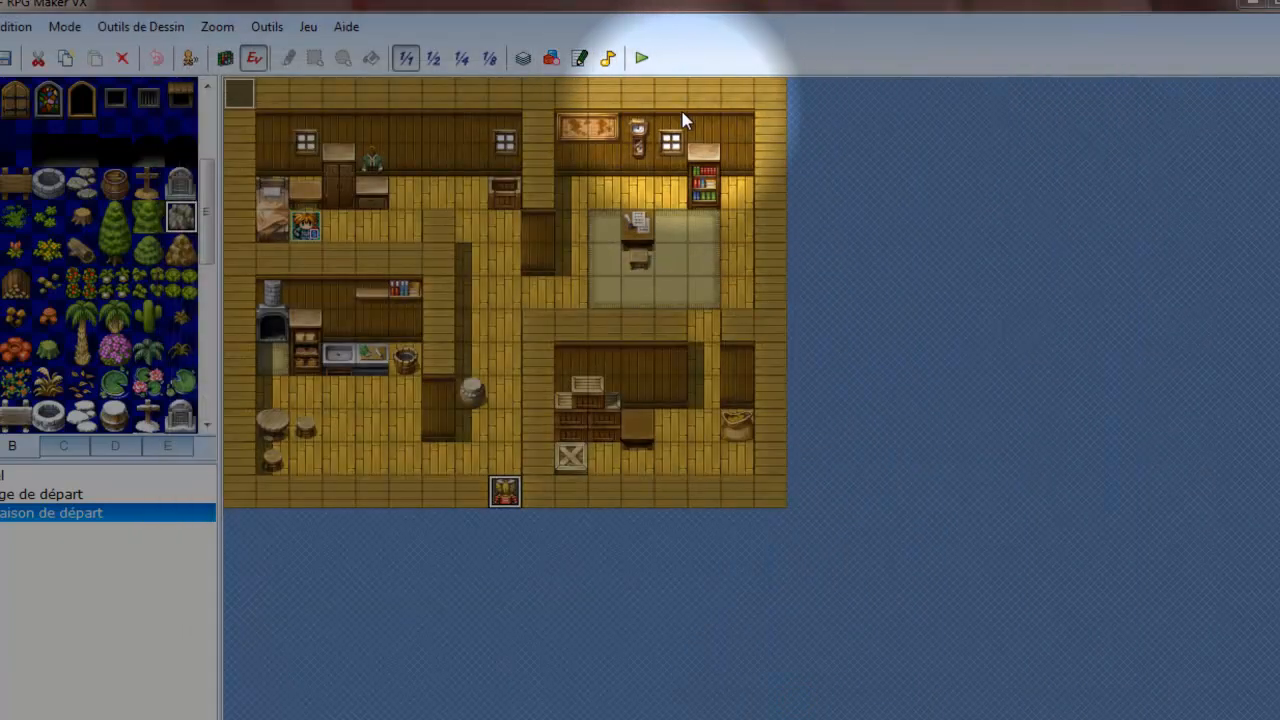
Playtest the game and advance through every message of the opening scene until the hero can be controlled
{"action": "left_click", "coordinate": [642, 58]}
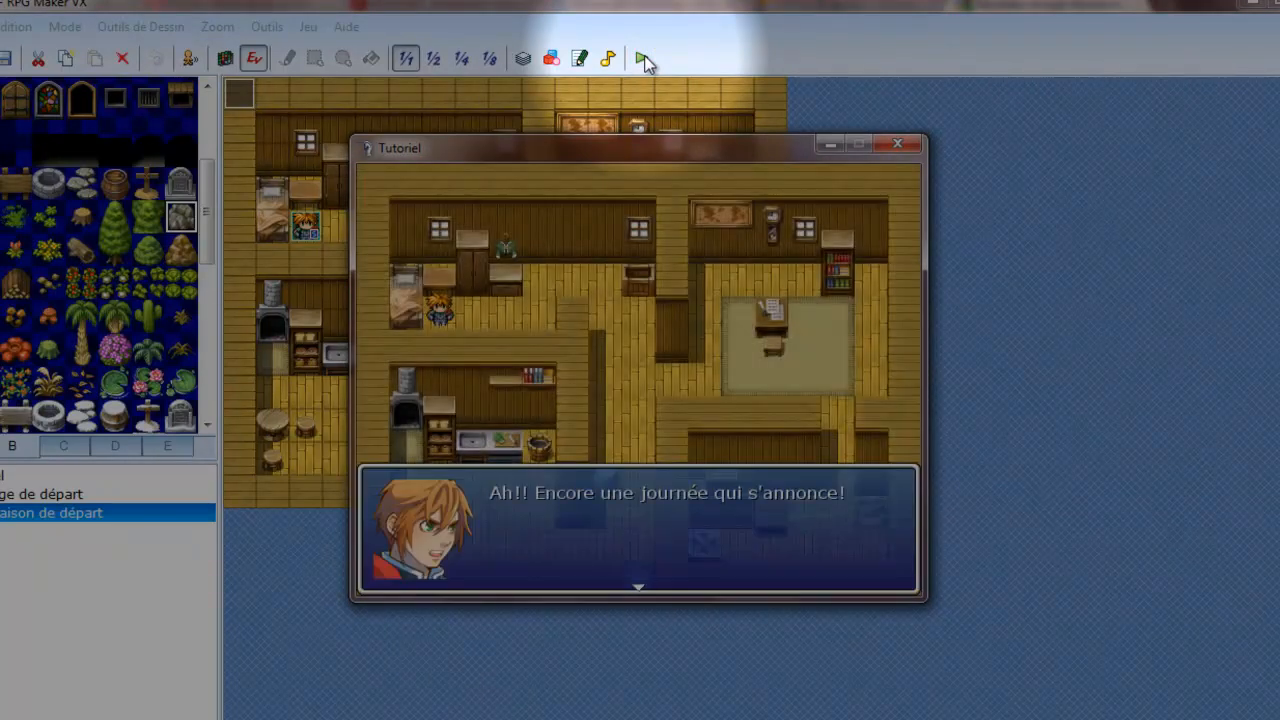
{"action": "key", "text": "Return"}
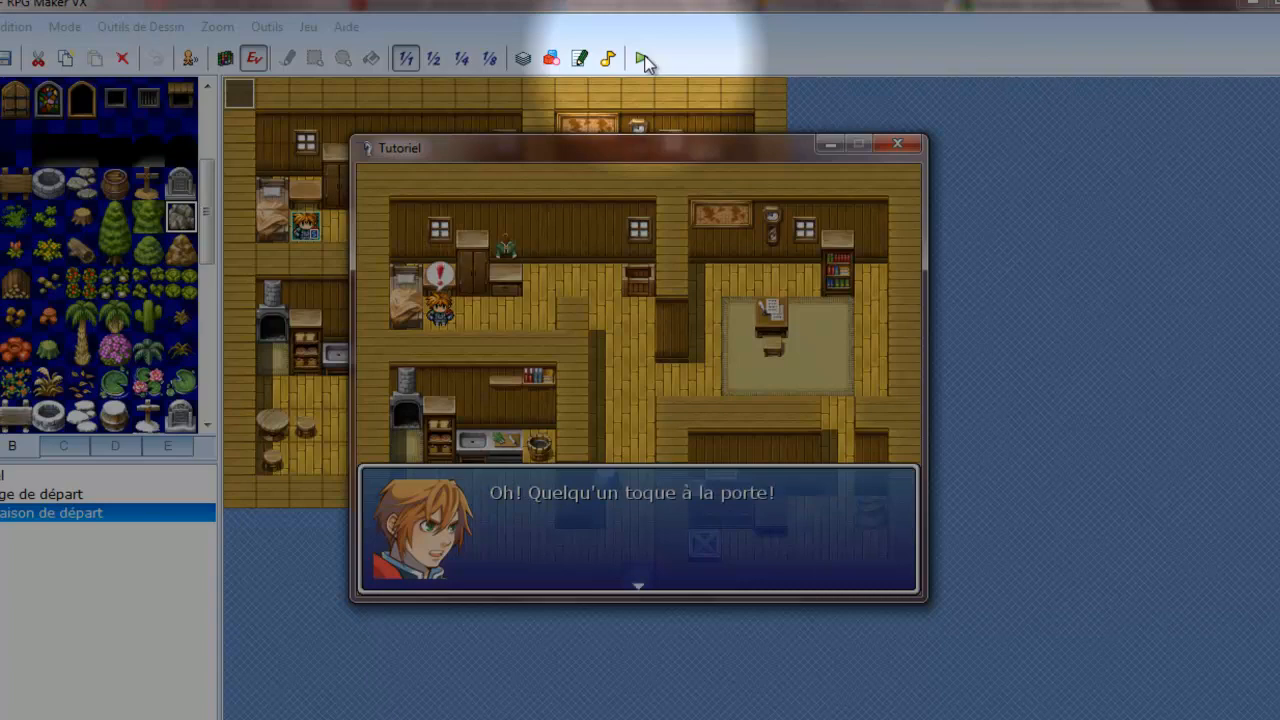
{"action": "key", "text": "Return"}
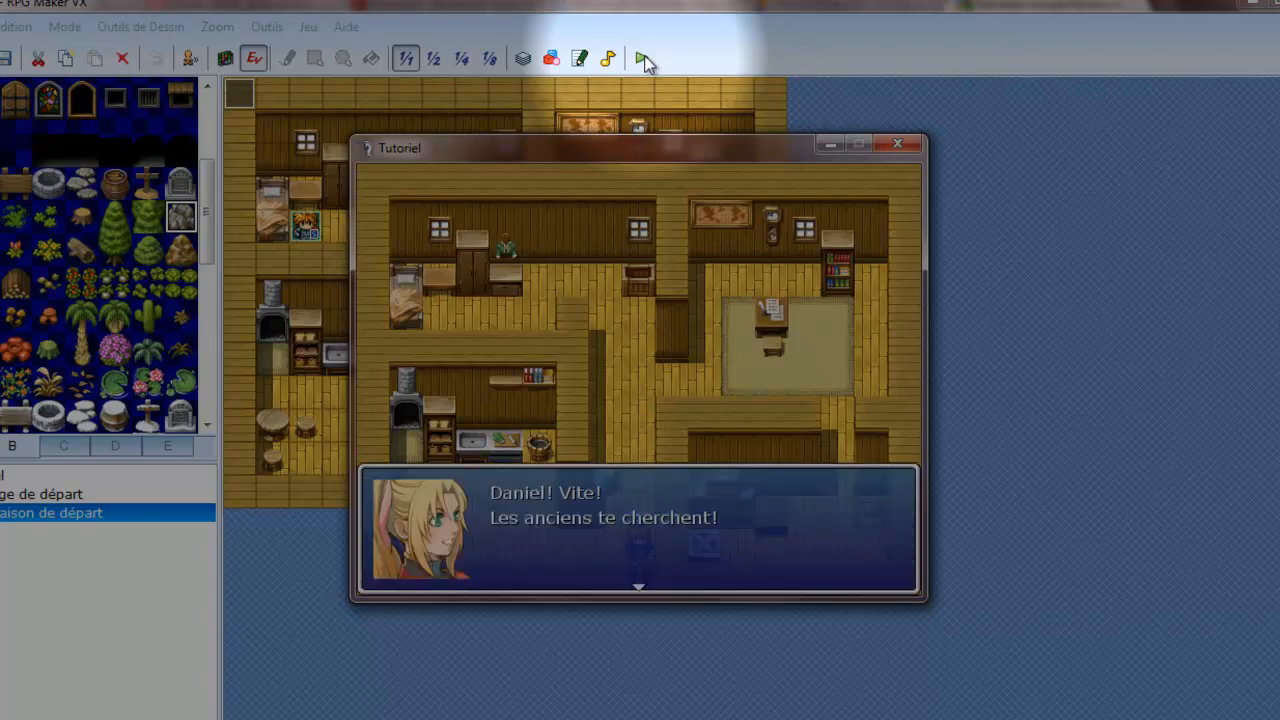
{"action": "key", "text": "Return"}
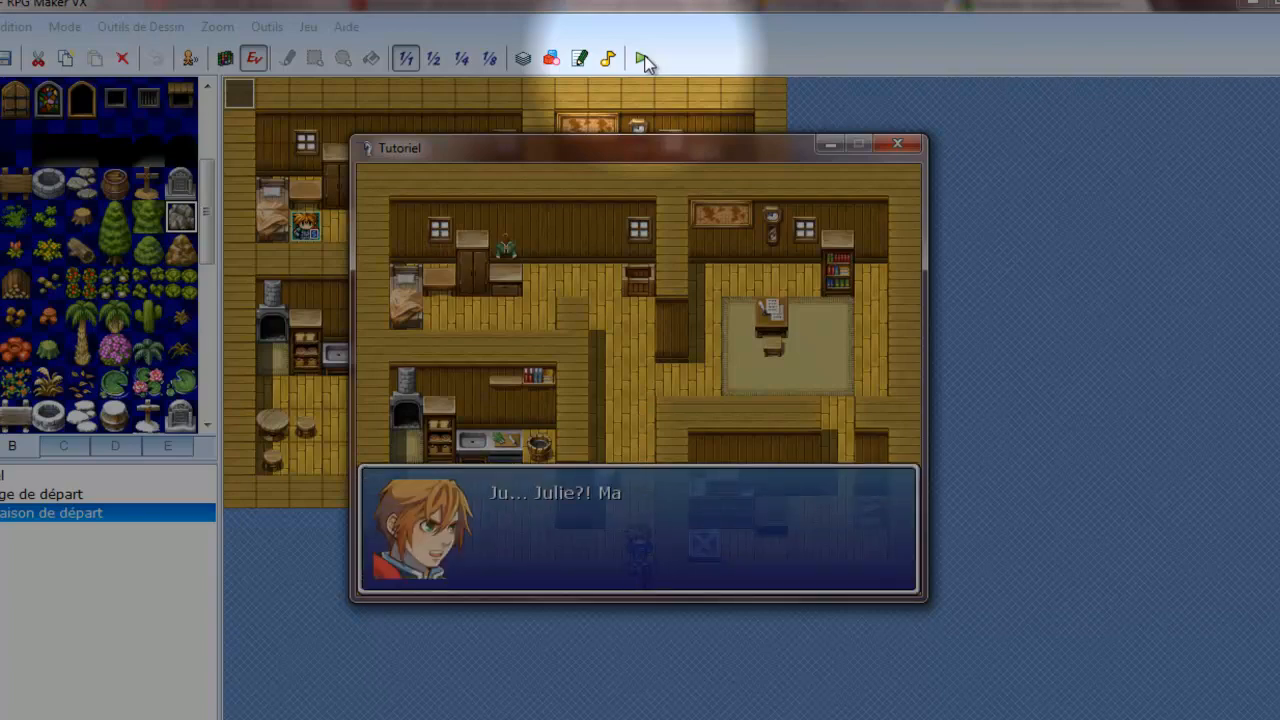
{"action": "key", "text": "Return"}
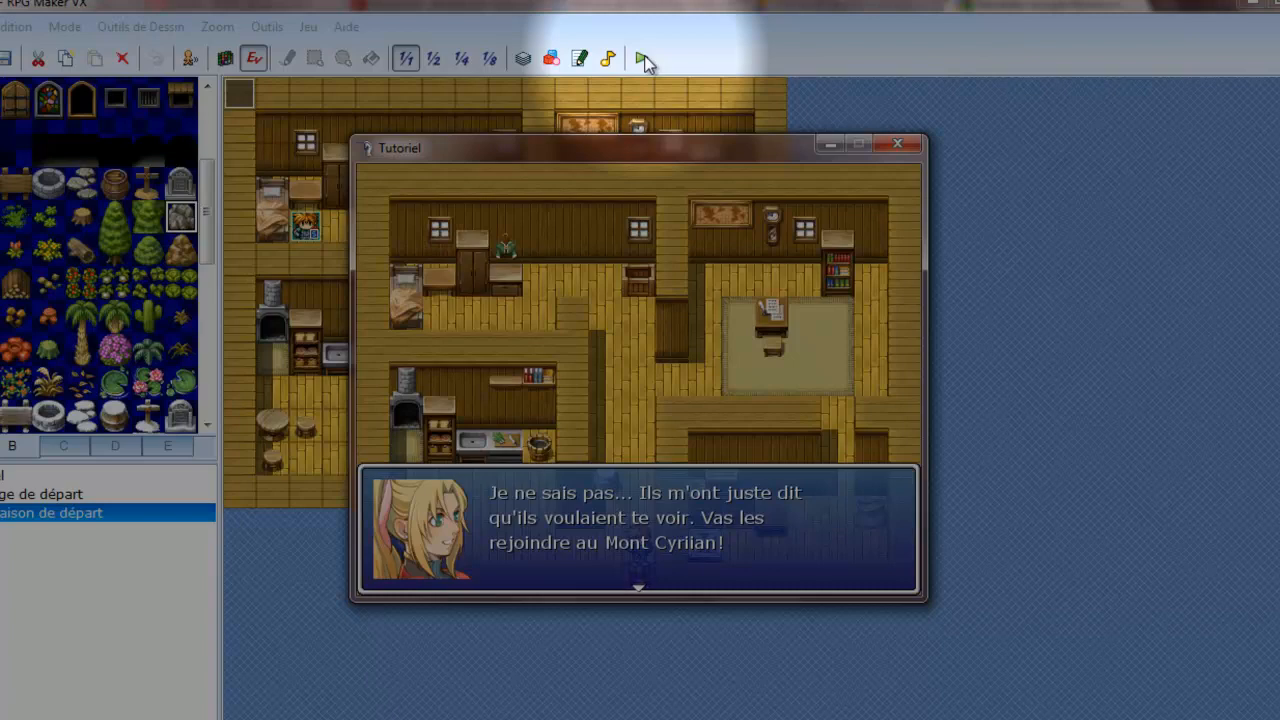
{"action": "key", "text": "Return"}
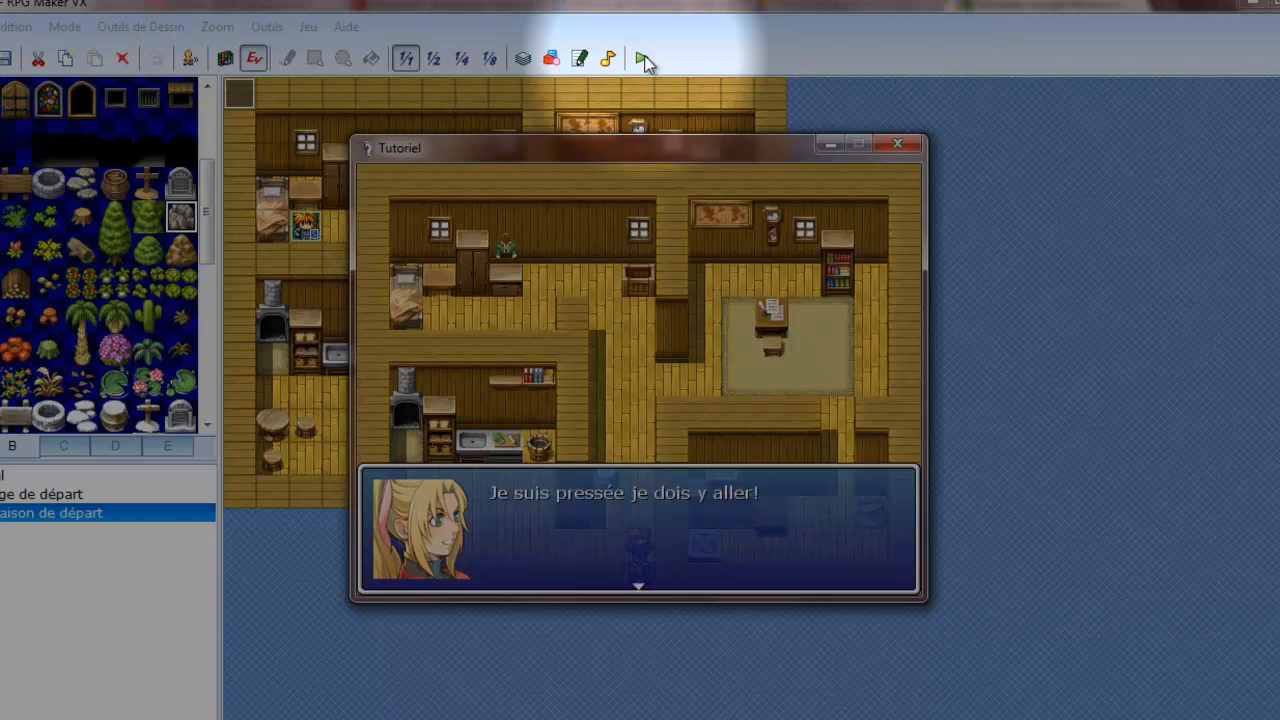
{"action": "key", "text": "Return"}
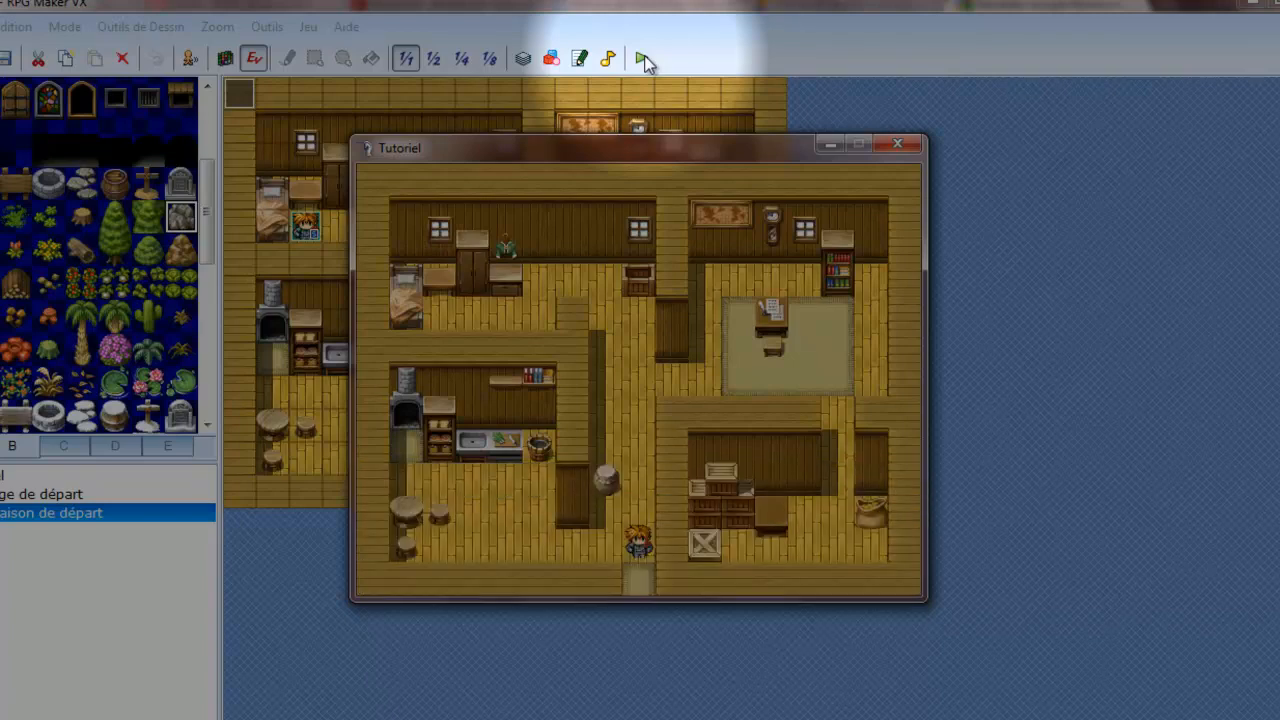
Walk the hero through the hallway, study, kitchen and storage room to check movement speed and passability after the scene
{"action": "key", "text": "Up"}
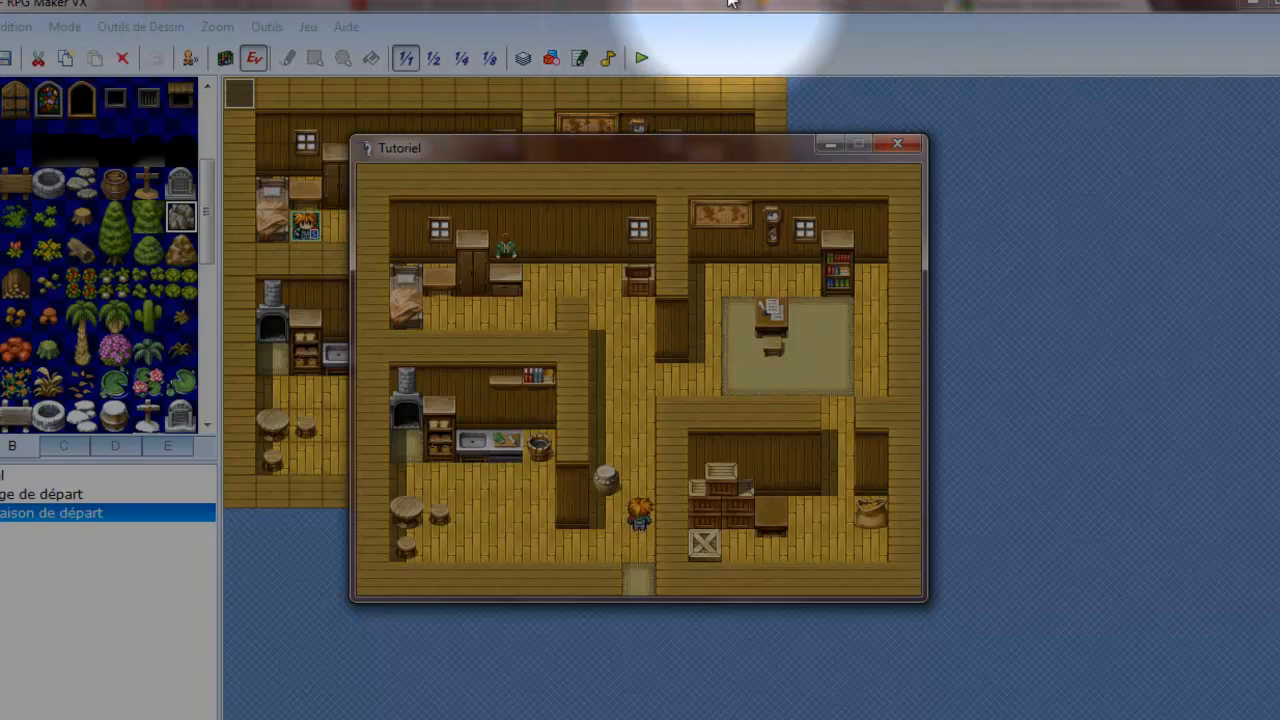
{"action": "key", "text": "Left"}
{"action": "key", "text": "Up"}
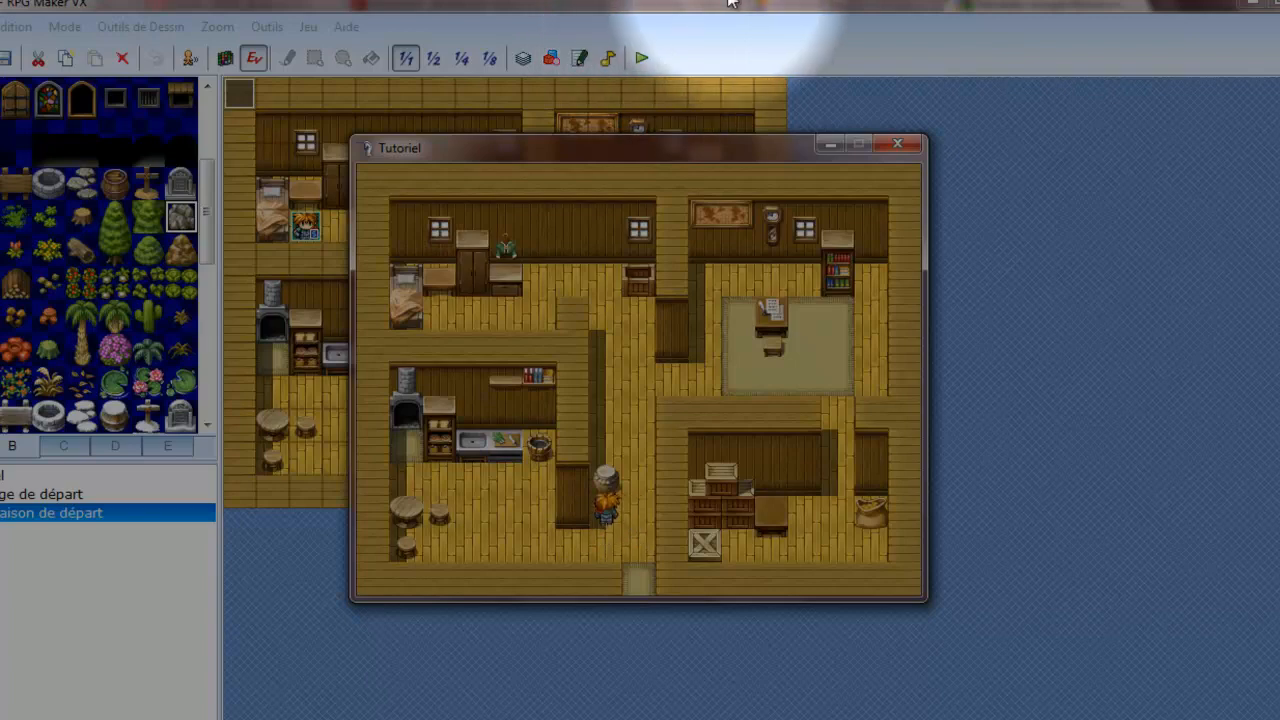
{"action": "key", "text": "Right"}
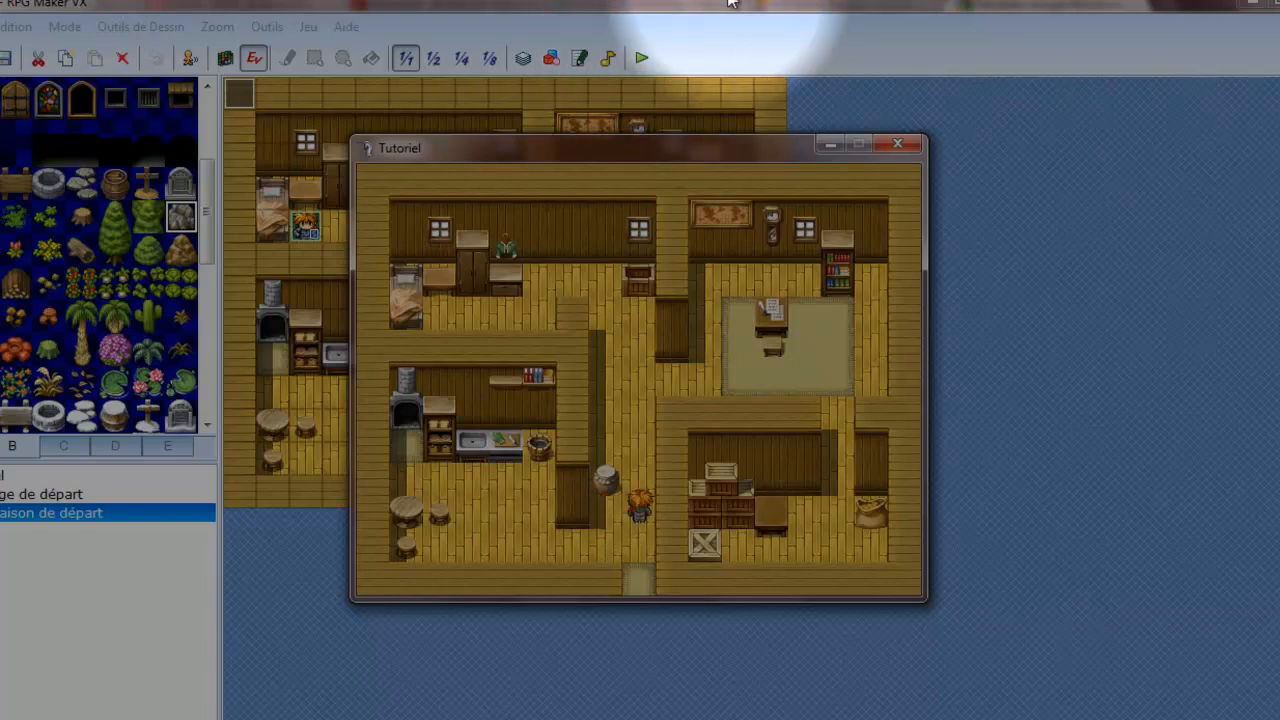
{"action": "key", "text": "Up"}
{"action": "key", "text": "Up"}
{"action": "key", "text": "Up"}
{"action": "key", "text": "Up"}
{"action": "key", "text": "Right"}
{"action": "key", "text": "Right"}
{"action": "key", "text": "Right"}
{"action": "key", "text": "Right"}
{"action": "key", "text": "Right"}
{"action": "key", "text": "Right"}
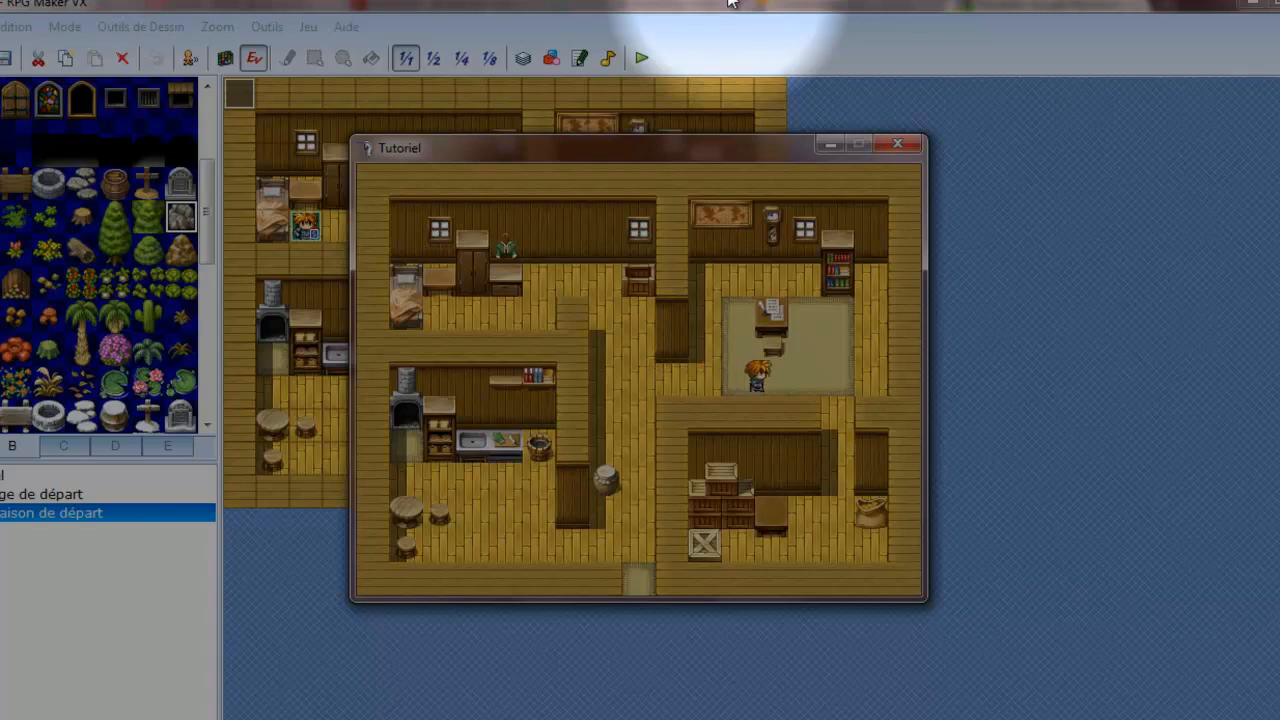
{"action": "key", "text": "Left"}
{"action": "key", "text": "Left"}
{"action": "key", "text": "Left"}
{"action": "key", "text": "Left"}
{"action": "key", "text": "Left"}
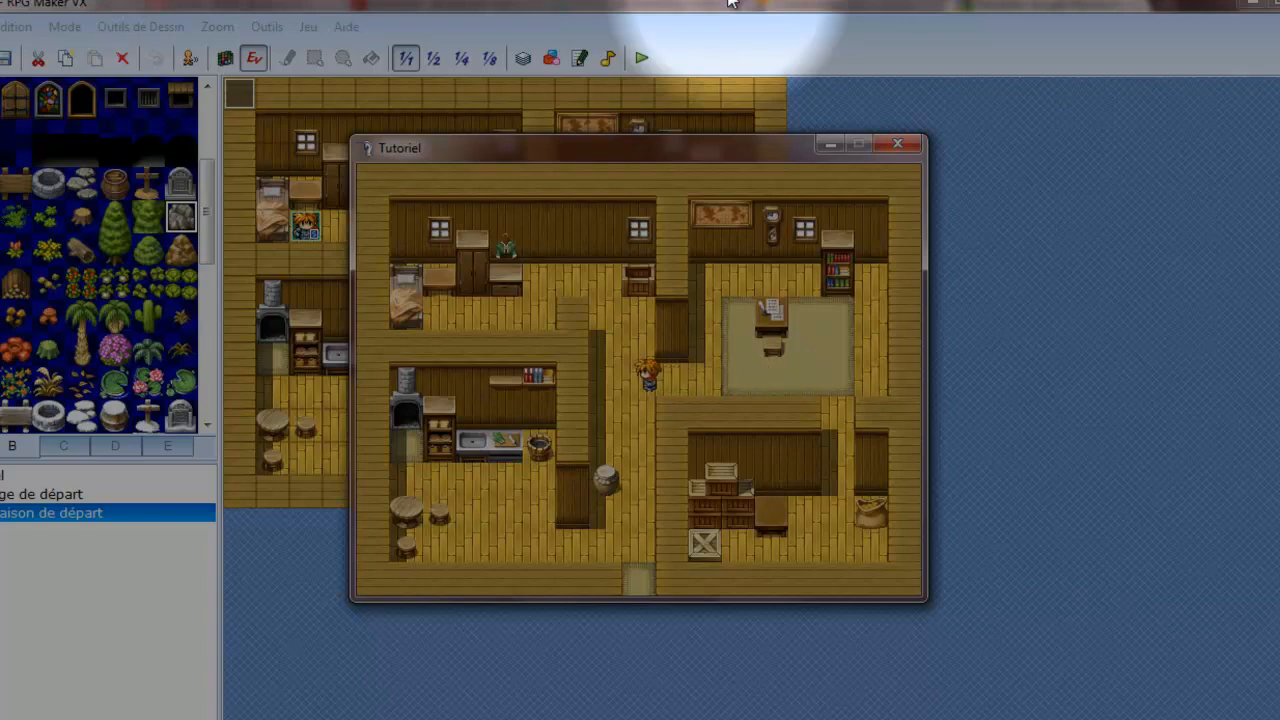
{"action": "key", "text": "Up"}
{"action": "key", "text": "Up"}
{"action": "key", "text": "Down"}
{"action": "key", "text": "Down"}
{"action": "key", "text": "Down"}
{"action": "key", "text": "Down"}
{"action": "key", "text": "Down"}
{"action": "key", "text": "Down"}
{"action": "key", "text": "Down"}
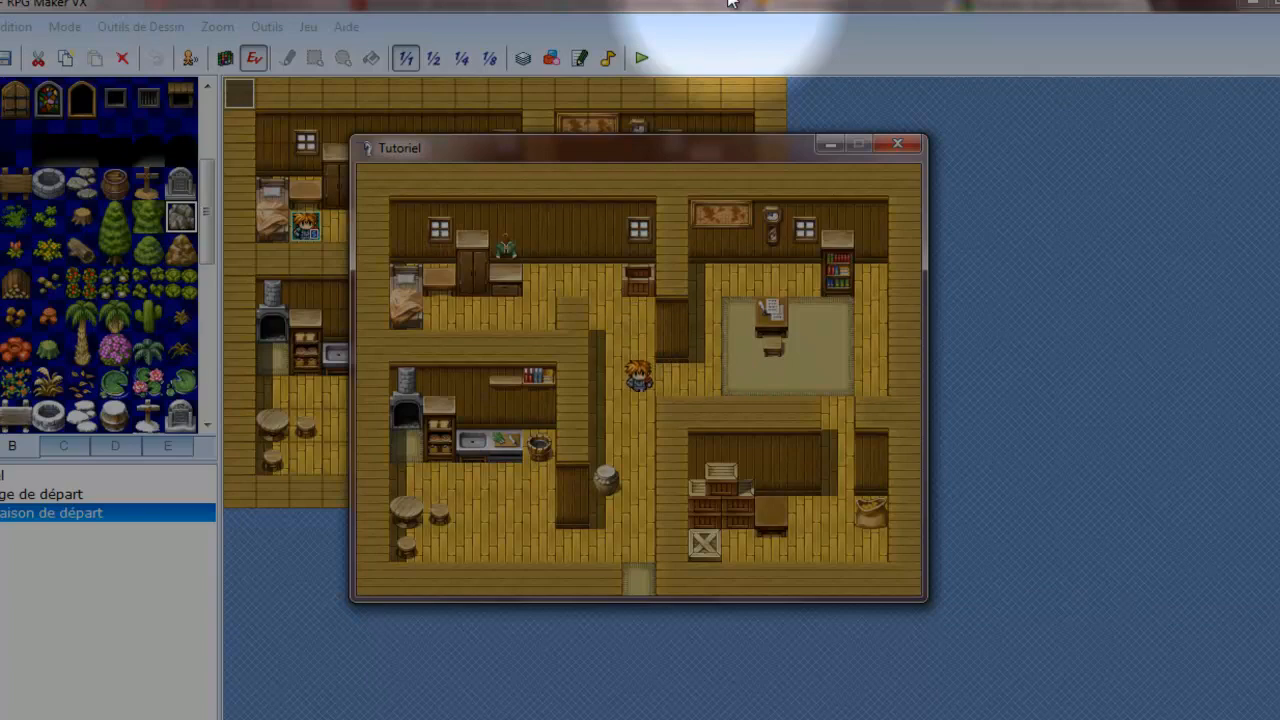
{"action": "key", "text": "Left"}
{"action": "key", "text": "Left"}
{"action": "key", "text": "Left"}
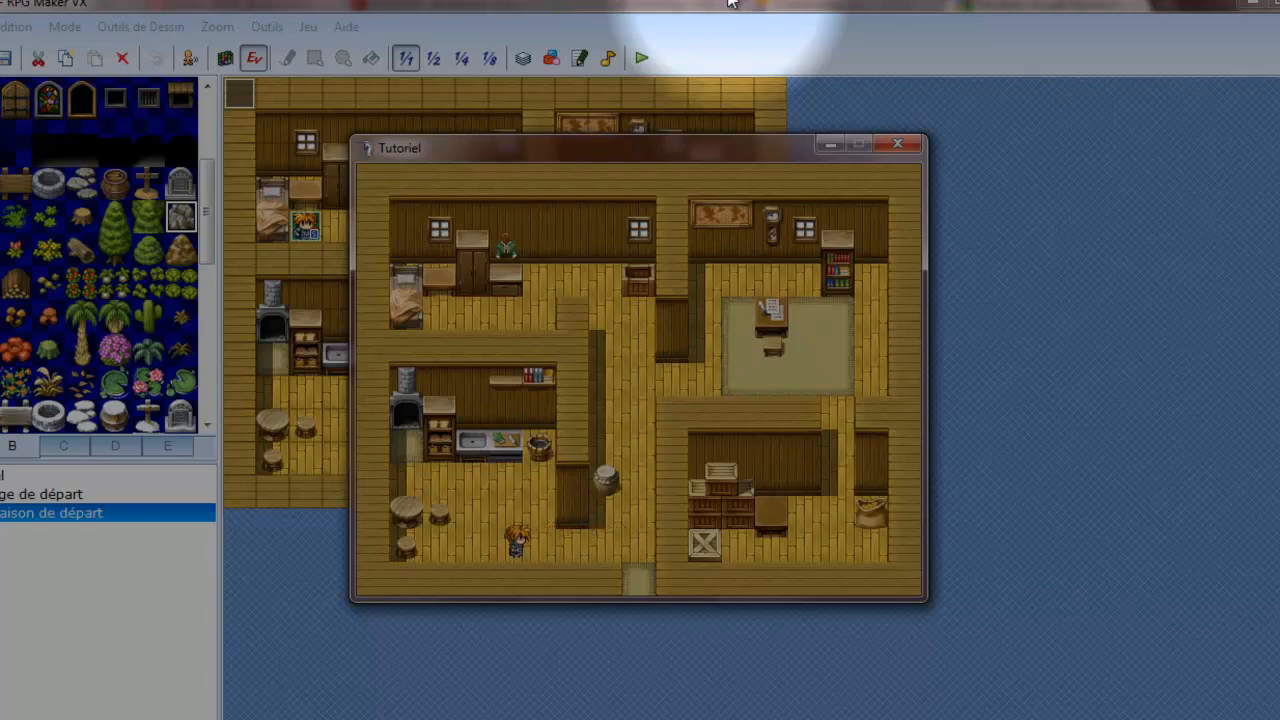
{"action": "key", "text": "Right"}
{"action": "key", "text": "Right"}
{"action": "key", "text": "Right"}
{"action": "key", "text": "Right"}
{"action": "key", "text": "Up"}
{"action": "key", "text": "Up"}
{"action": "key", "text": "Up"}
{"action": "key", "text": "Up"}
{"action": "key", "text": "Up"}
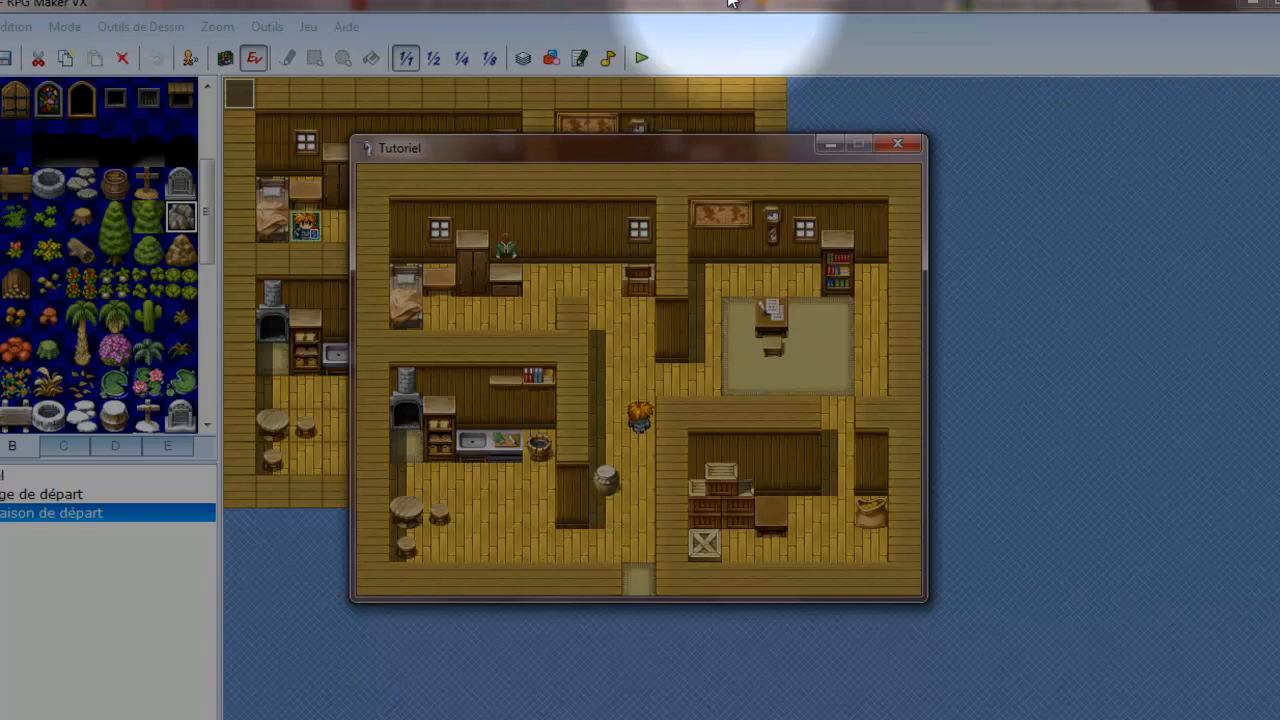
{"action": "key", "text": "Right"}
{"action": "key", "text": "Right"}
{"action": "key", "text": "Right"}
{"action": "key", "text": "Right"}
{"action": "key", "text": "Right"}
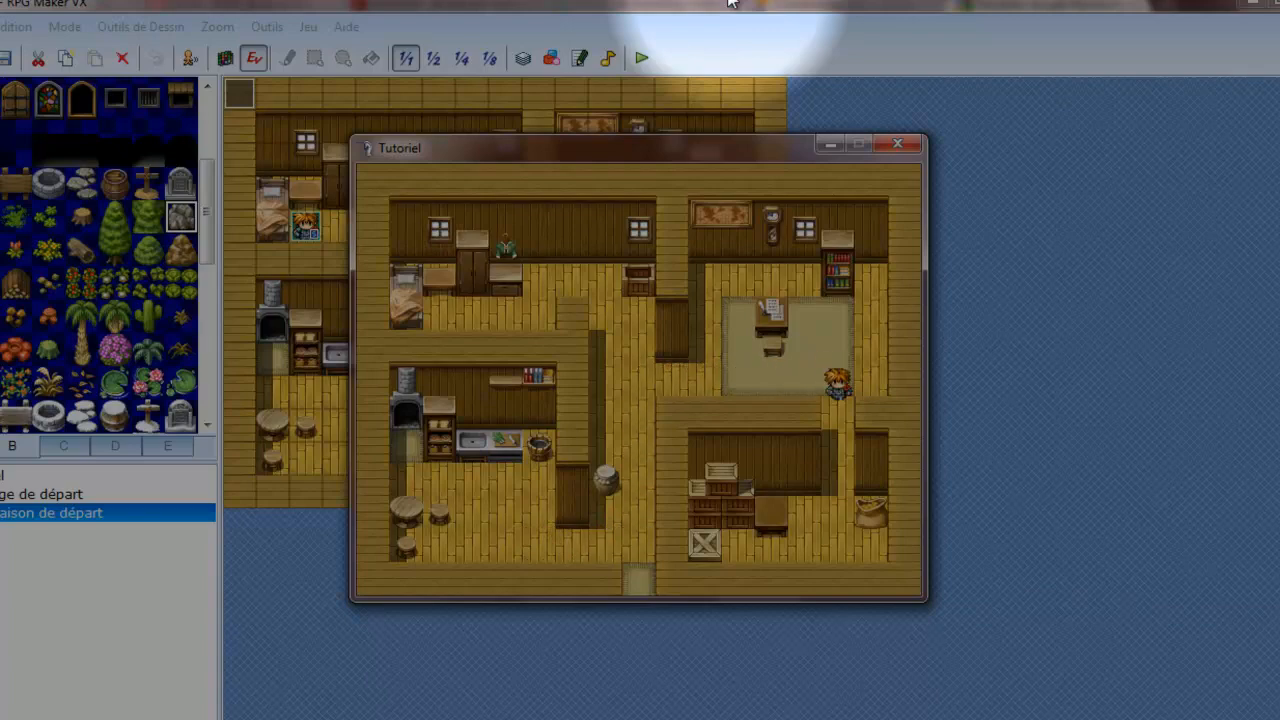
{"action": "key", "text": "Down"}
{"action": "key", "text": "Down"}
{"action": "key", "text": "Down"}
{"action": "key", "text": "Down"}
{"action": "key", "text": "Down"}
{"action": "key", "text": "Left"}
{"action": "key", "text": "Left"}
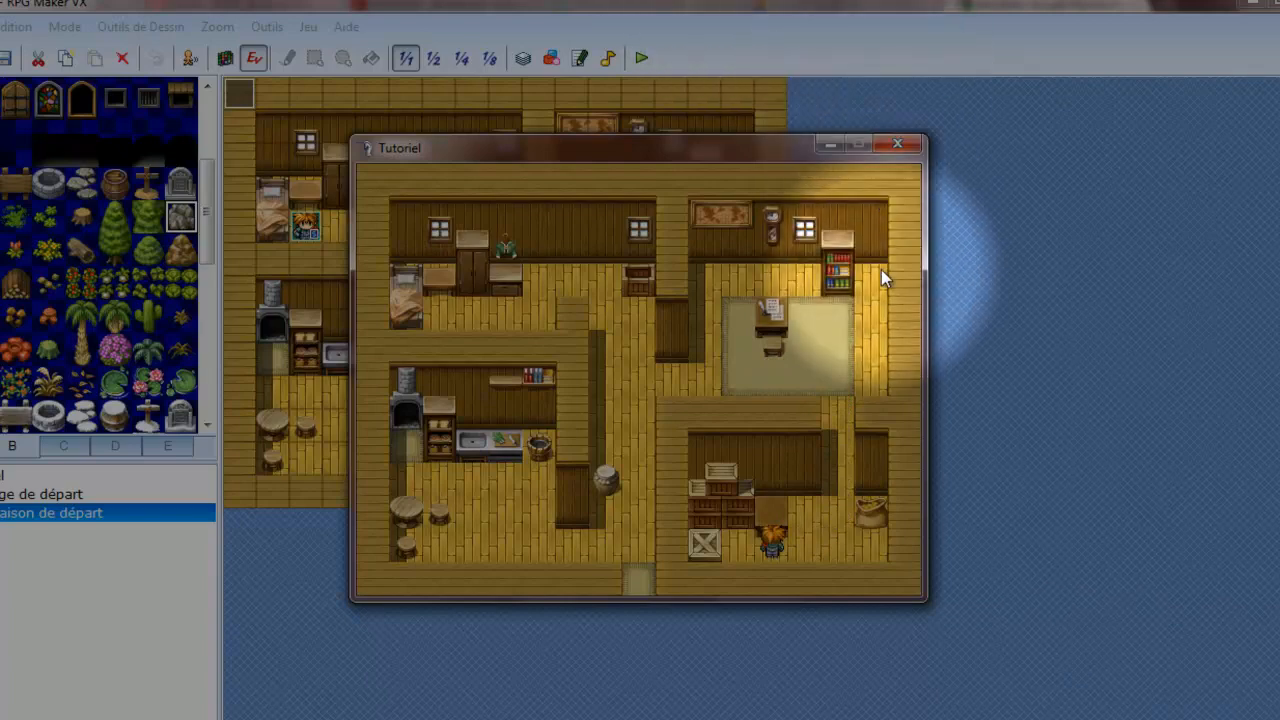
Bring up the in-game menu and end the playtest through Quitter le jeu with the Quitter option
{"action": "key", "text": "Escape"}
{"action": "key", "text": "Escape"}
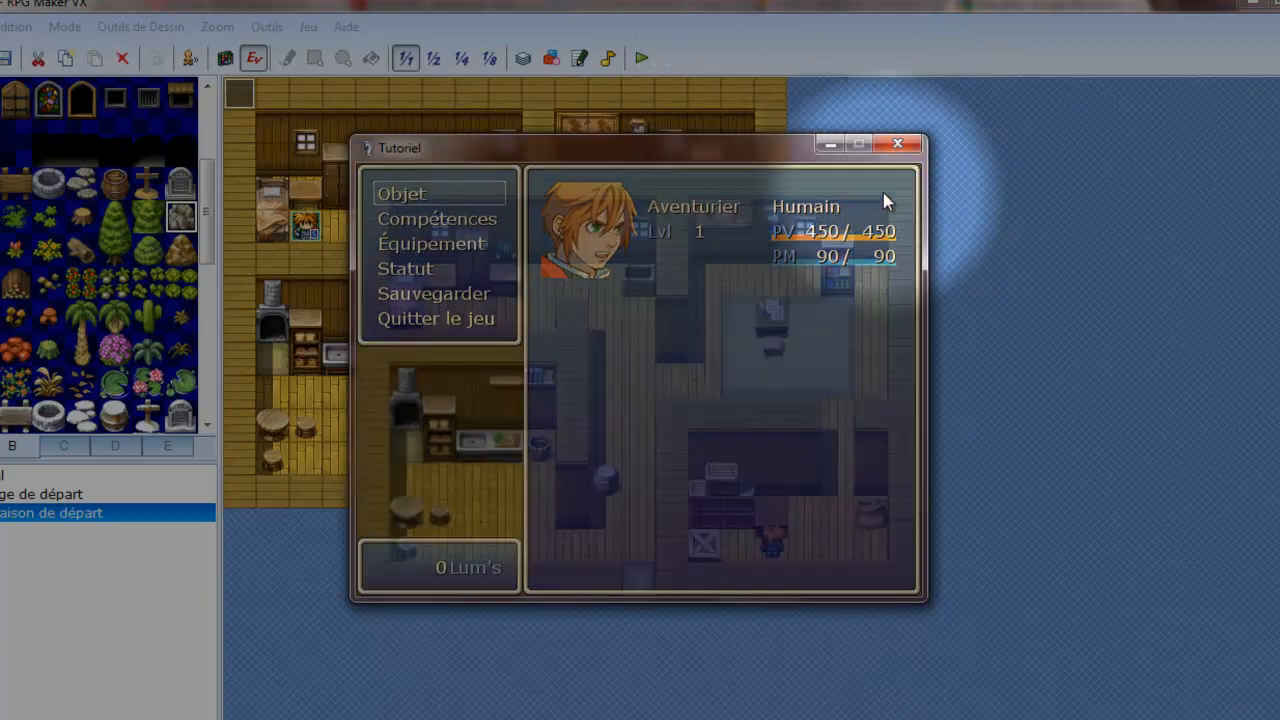
{"action": "key", "text": "Escape"}
{"action": "key", "text": "Escape"}
{"action": "key", "text": "Escape"}
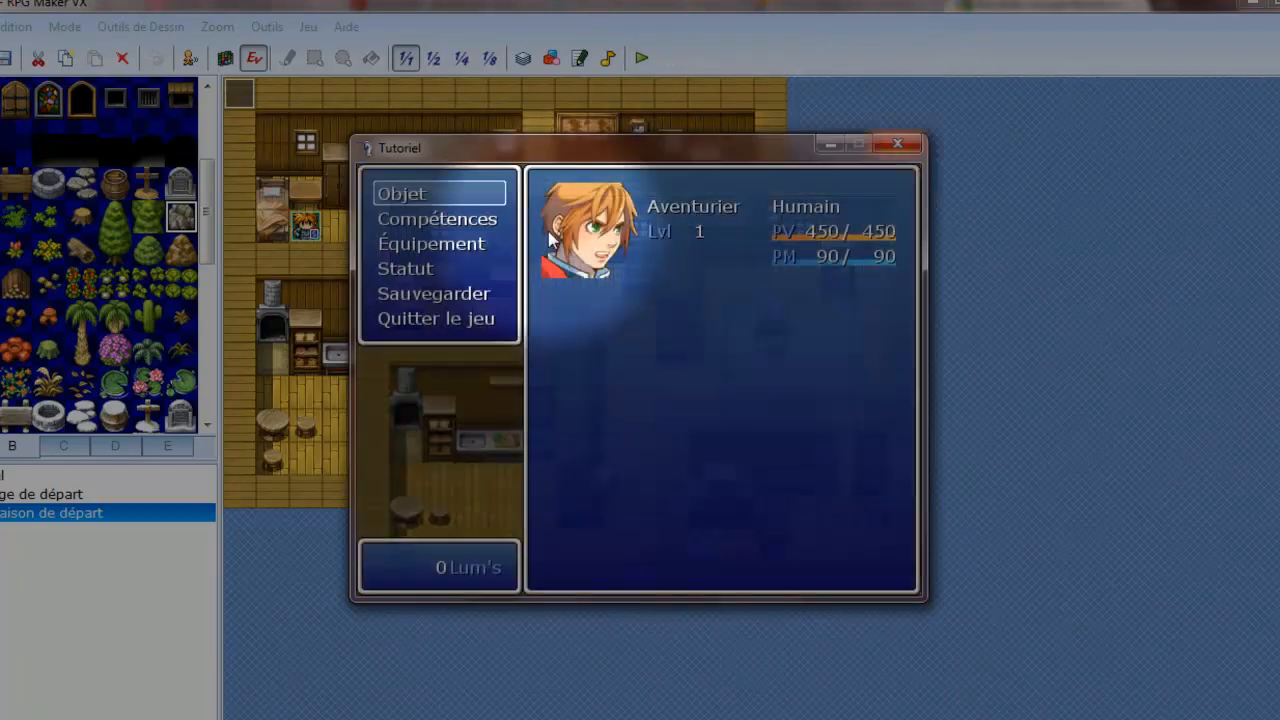
{"action": "key", "text": "Down"}
{"action": "key", "text": "Down"}
{"action": "key", "text": "Down"}
{"action": "key", "text": "Down"}
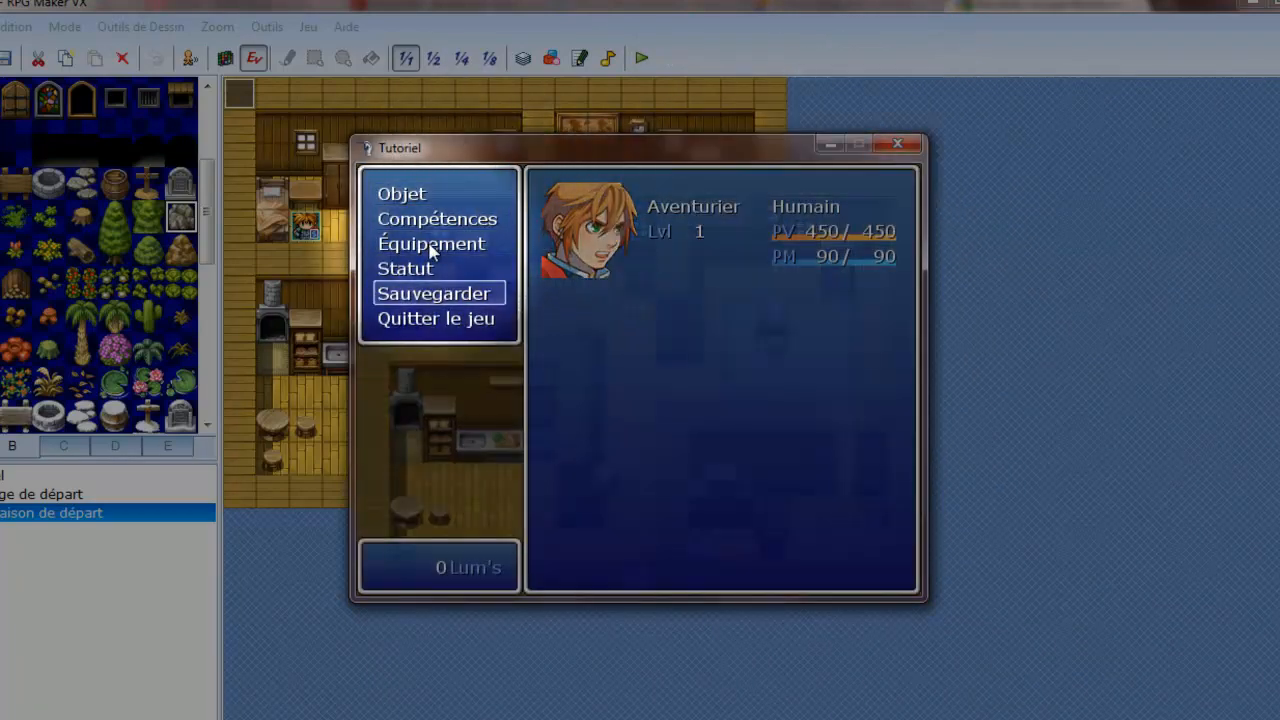
{"action": "key", "text": "Down"}
{"action": "key", "text": "Return"}
{"action": "key", "text": "Down"}
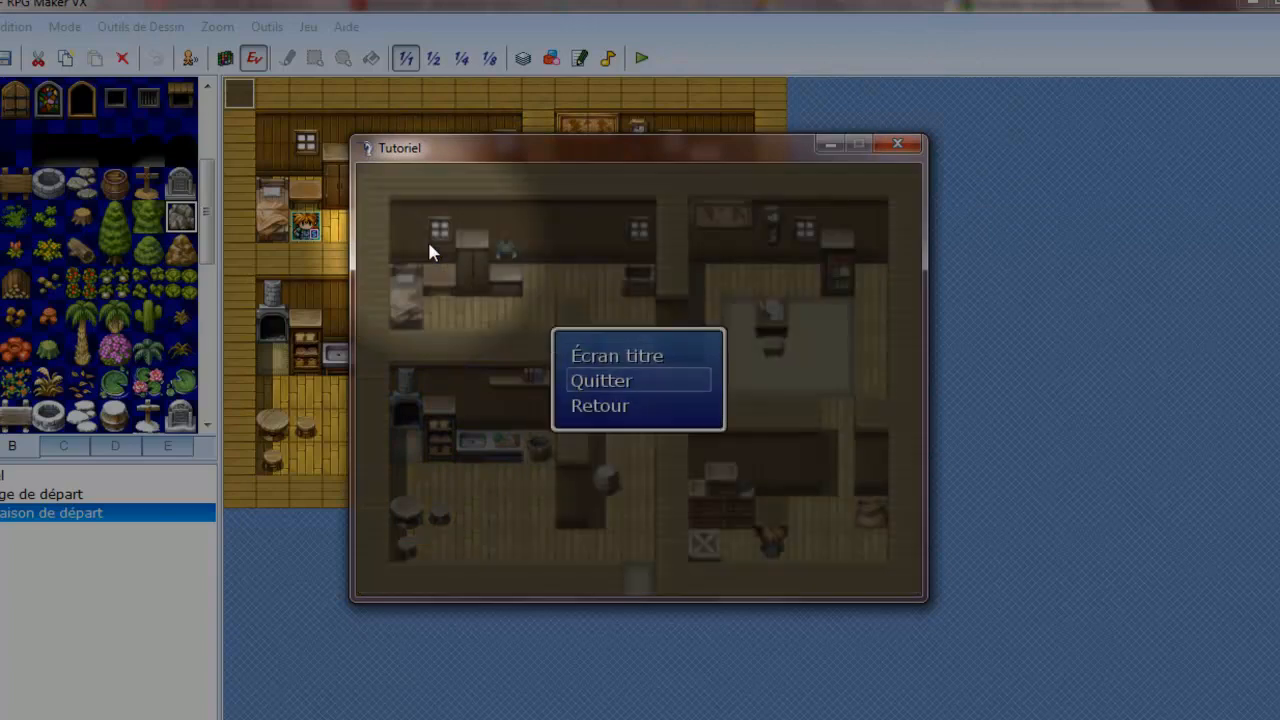
{"action": "key", "text": "Return"}
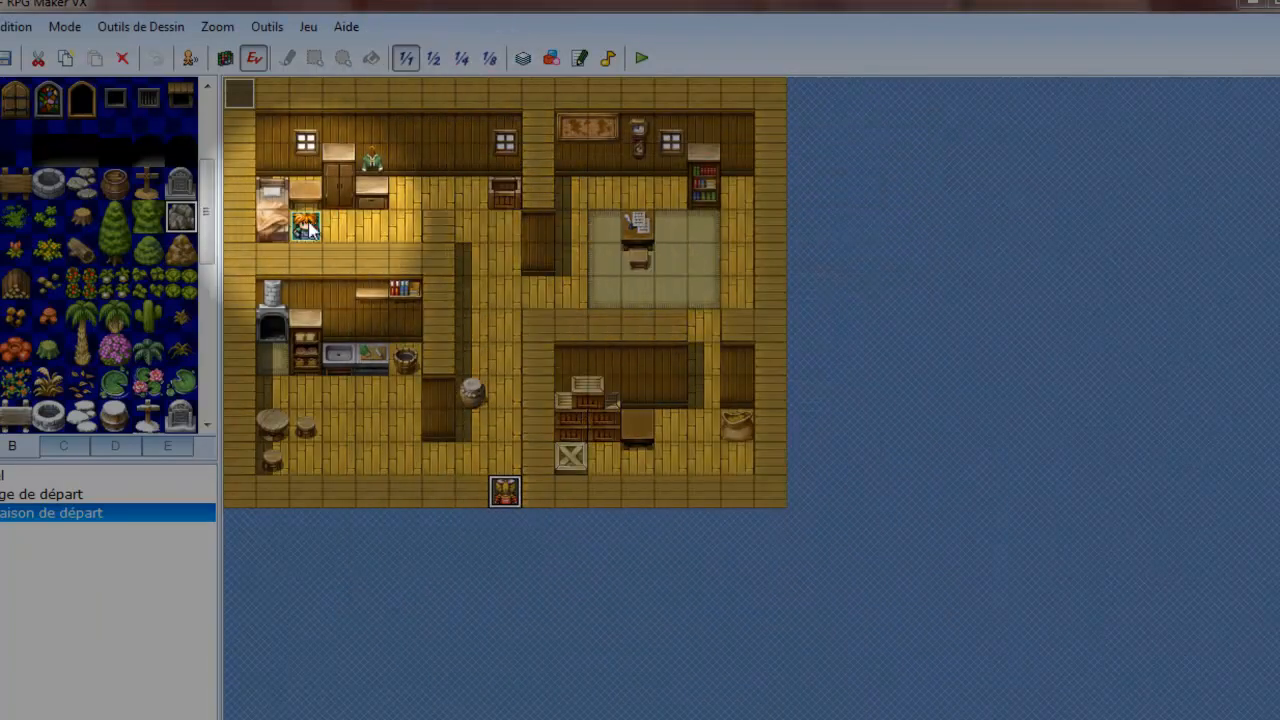
In the Départ event's second hero movement, insert a frequency change to 4 - Haute before the Modifier Vitesse : 3 command
{"action": "double_click", "coordinate": [239, 94]}
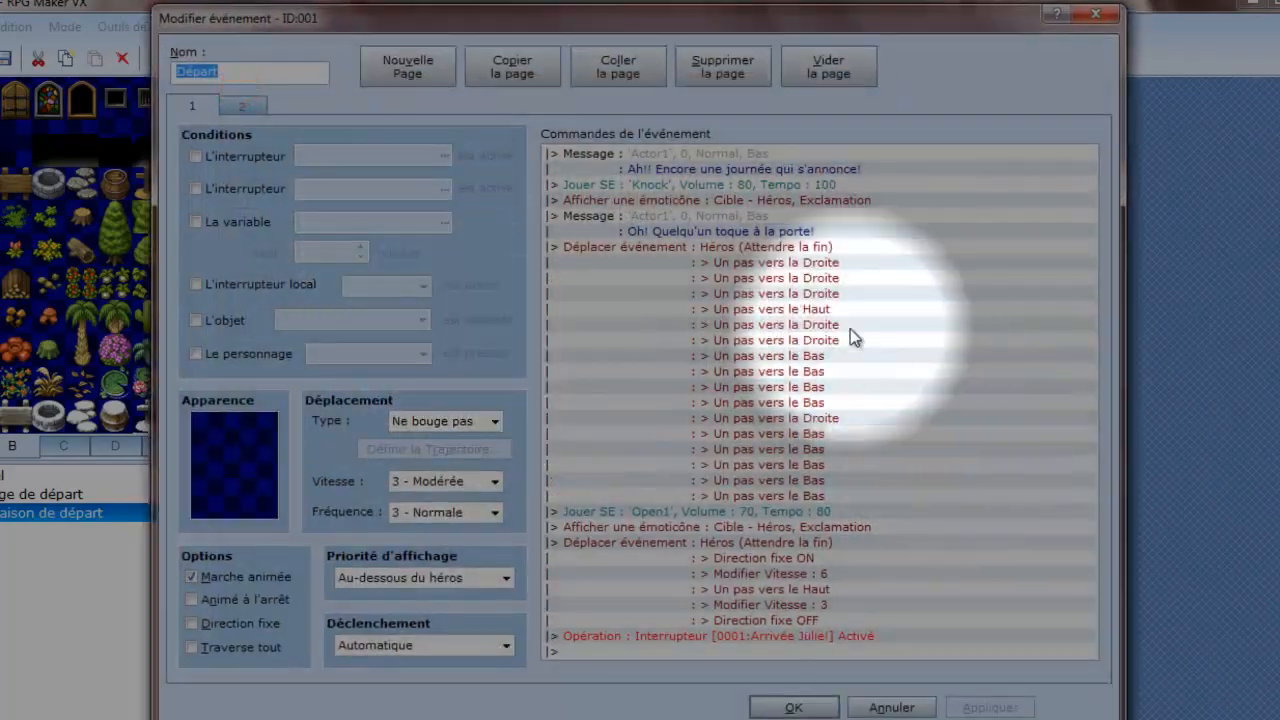
{"action": "left_click", "coordinate": [765, 527]}
{"action": "left_click", "coordinate": [762, 542]}
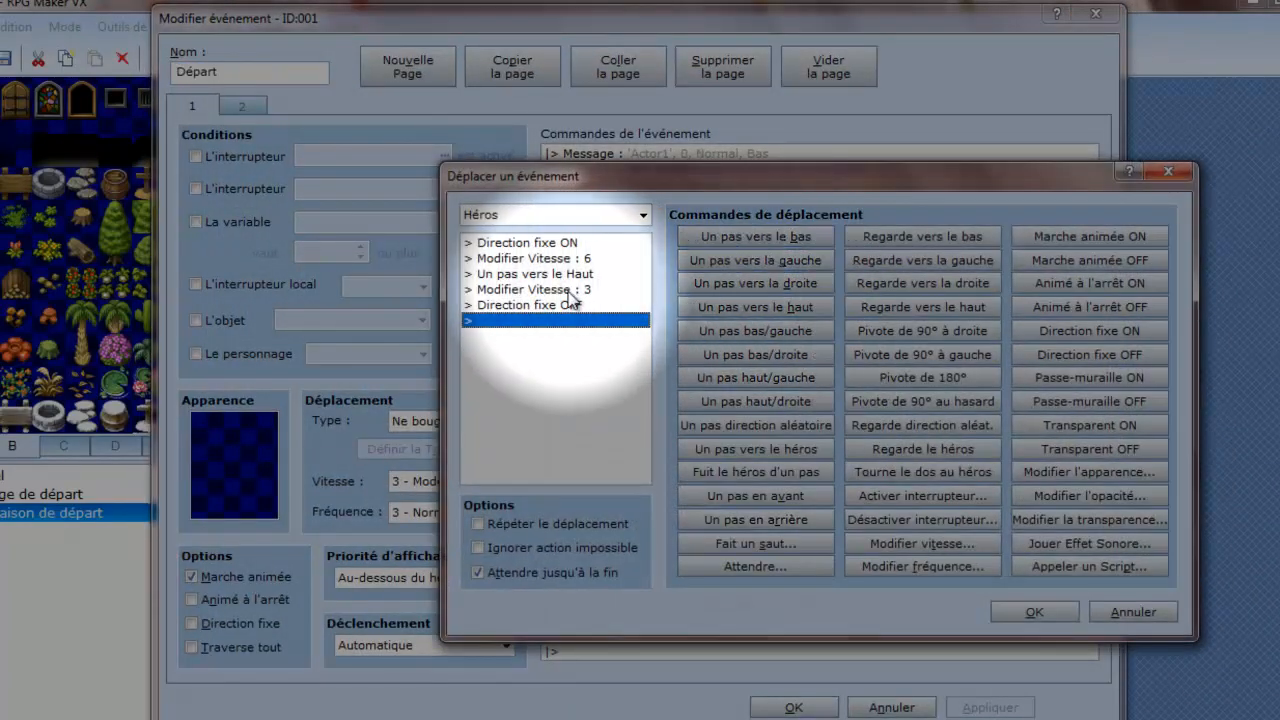
{"action": "left_click", "coordinate": [571, 289]}
{"action": "left_click", "coordinate": [909, 567]}
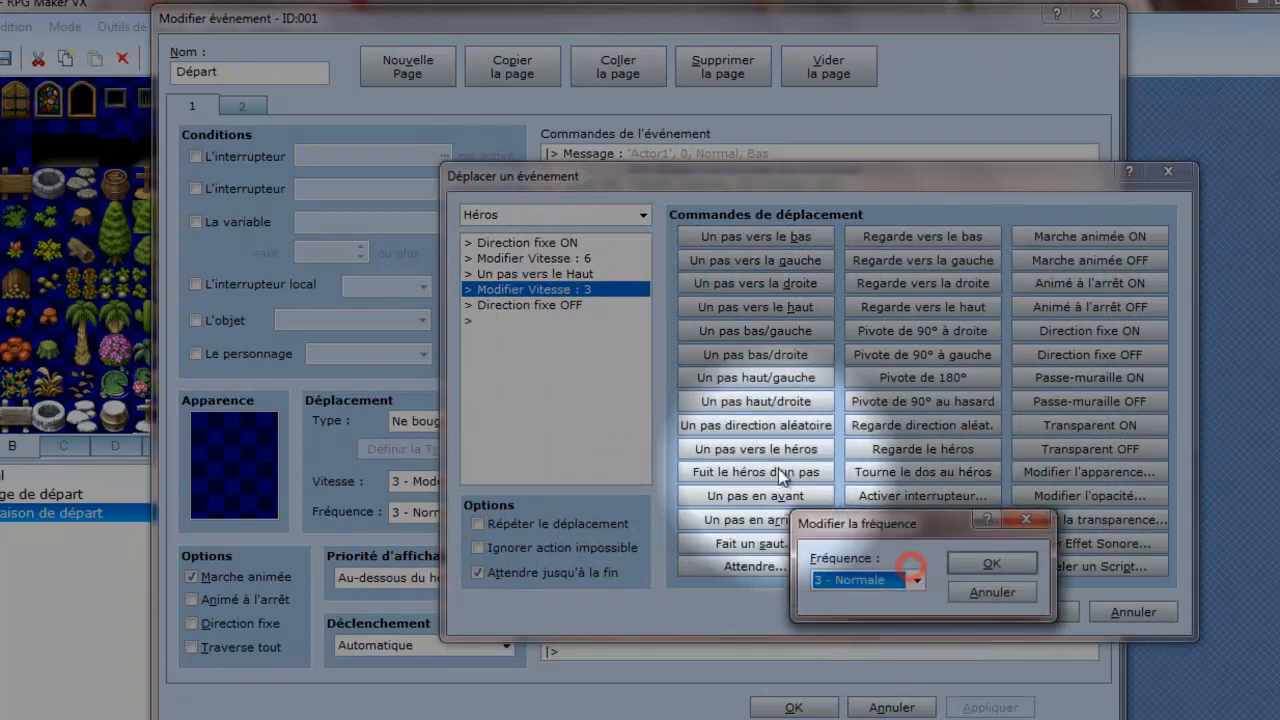
{"action": "left_click", "coordinate": [912, 582]}
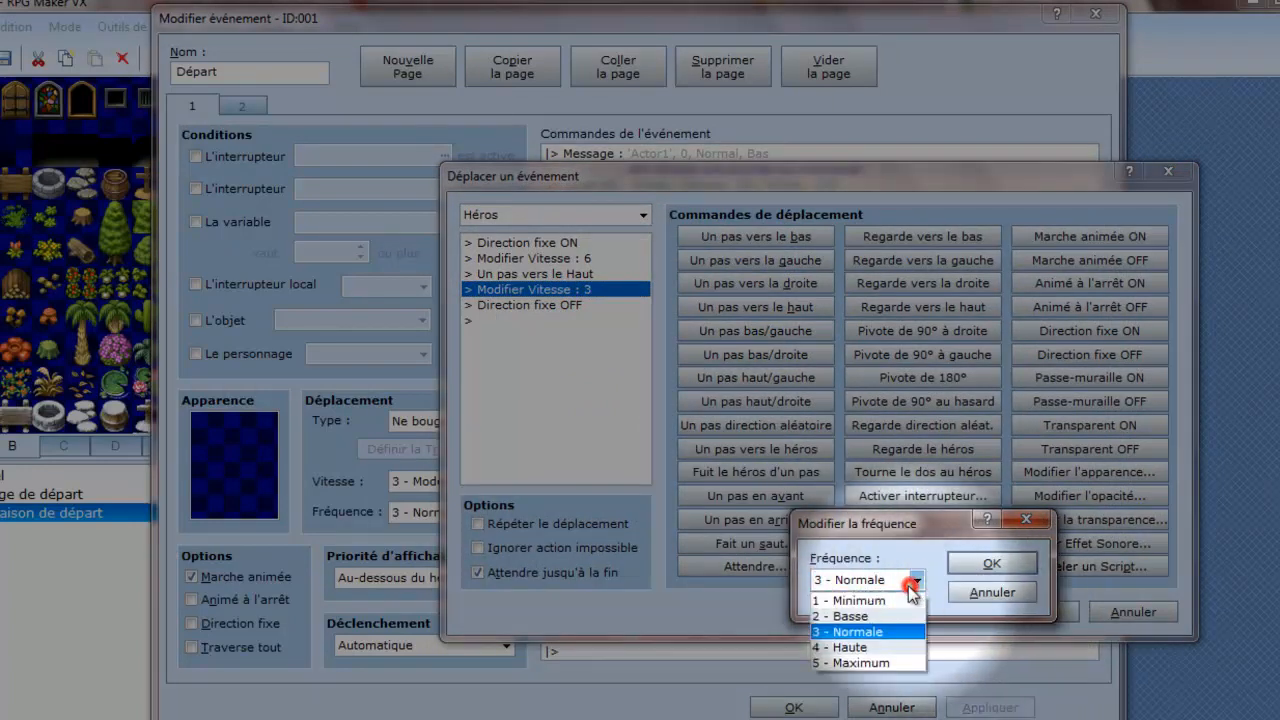
{"action": "left_click", "coordinate": [850, 647]}
{"action": "left_click", "coordinate": [968, 561]}
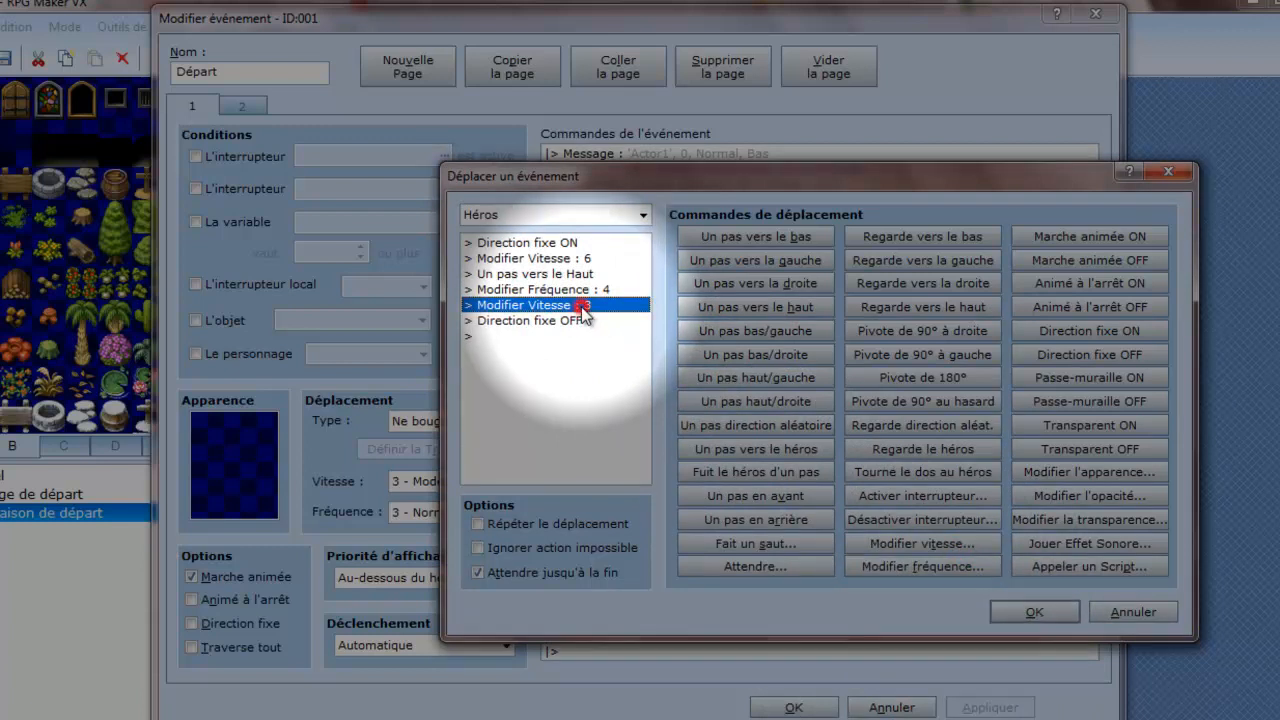
Remove Modifier Vitesse : 3 from the hero's movement route and save the Départ event
{"action": "key", "text": "Delete"}
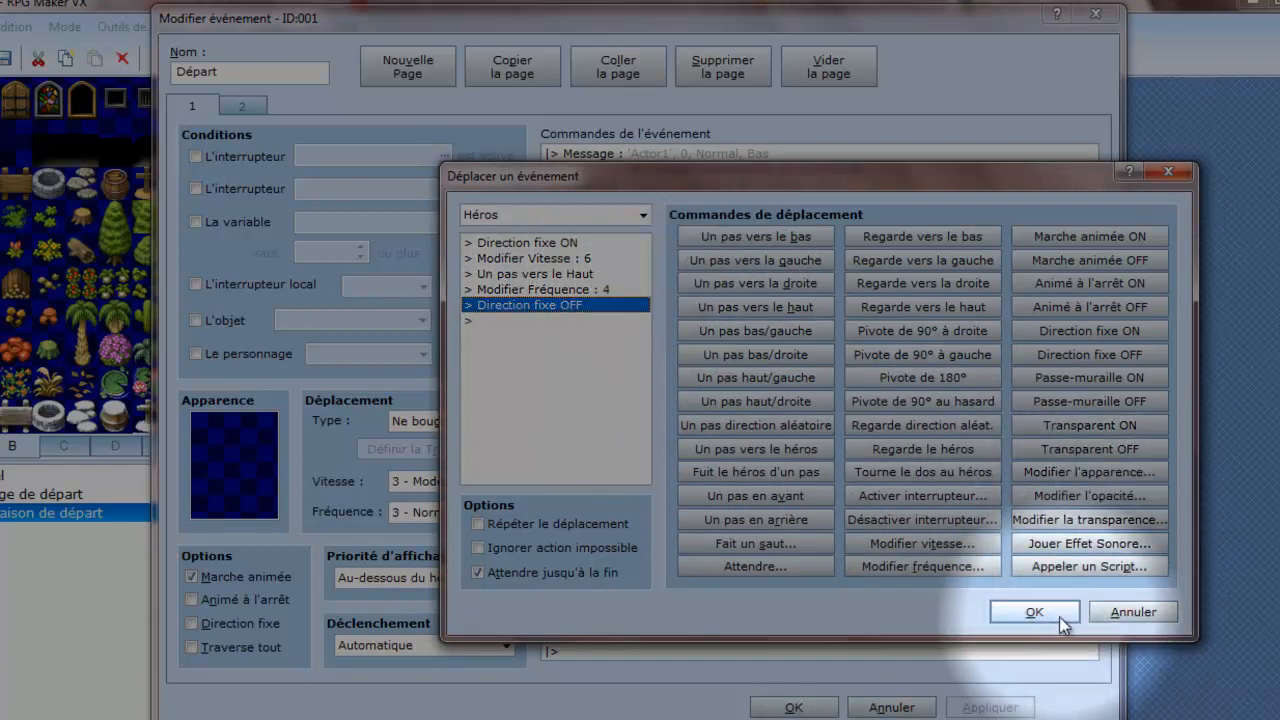
{"action": "left_click", "coordinate": [1055, 615]}
{"action": "left_click", "coordinate": [985, 705]}
{"action": "left_click", "coordinate": [793, 705]}
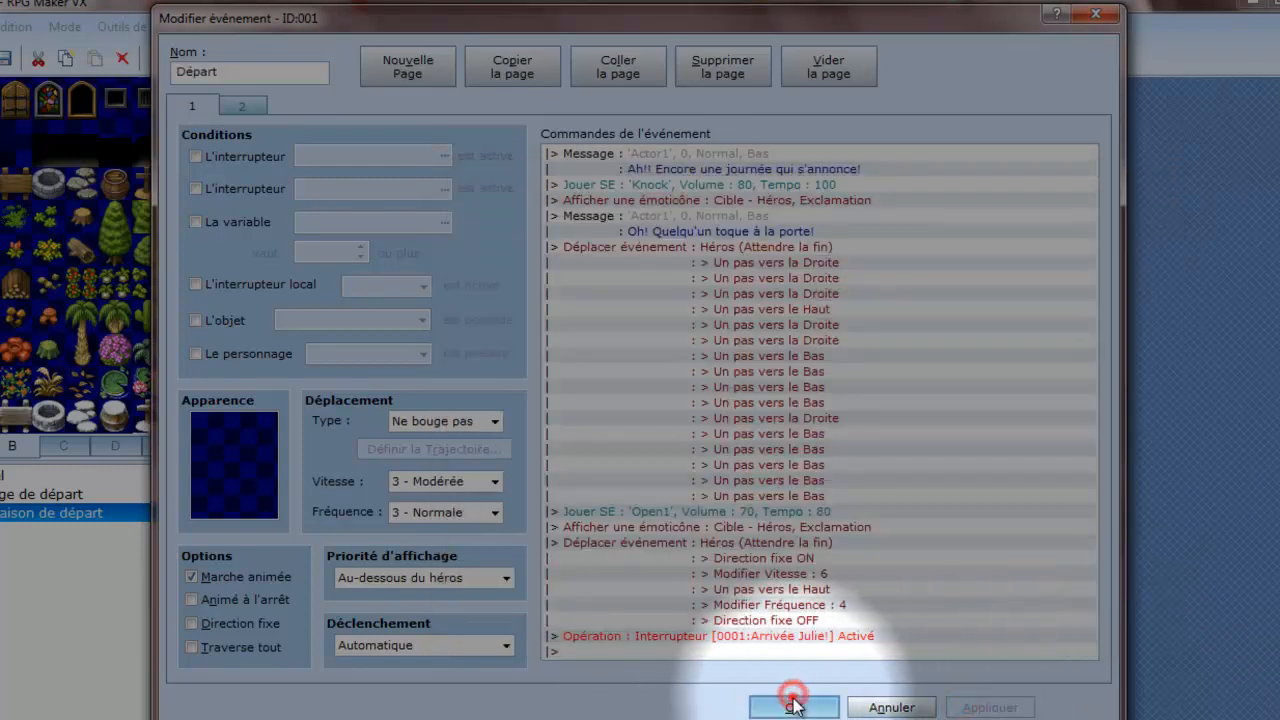